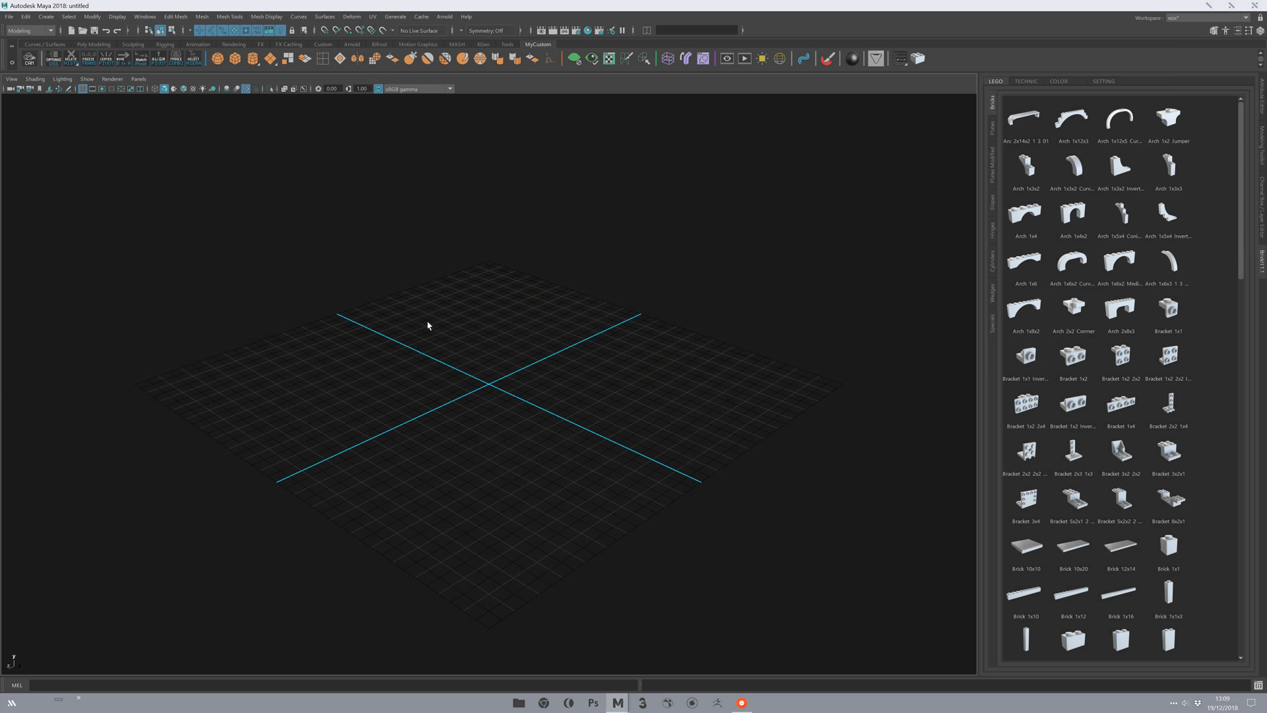
alt+middle_drag(539, 294, 518, 314)
scroll(520, 328, up, 2)
alt+drag(518, 314, 503, 316)
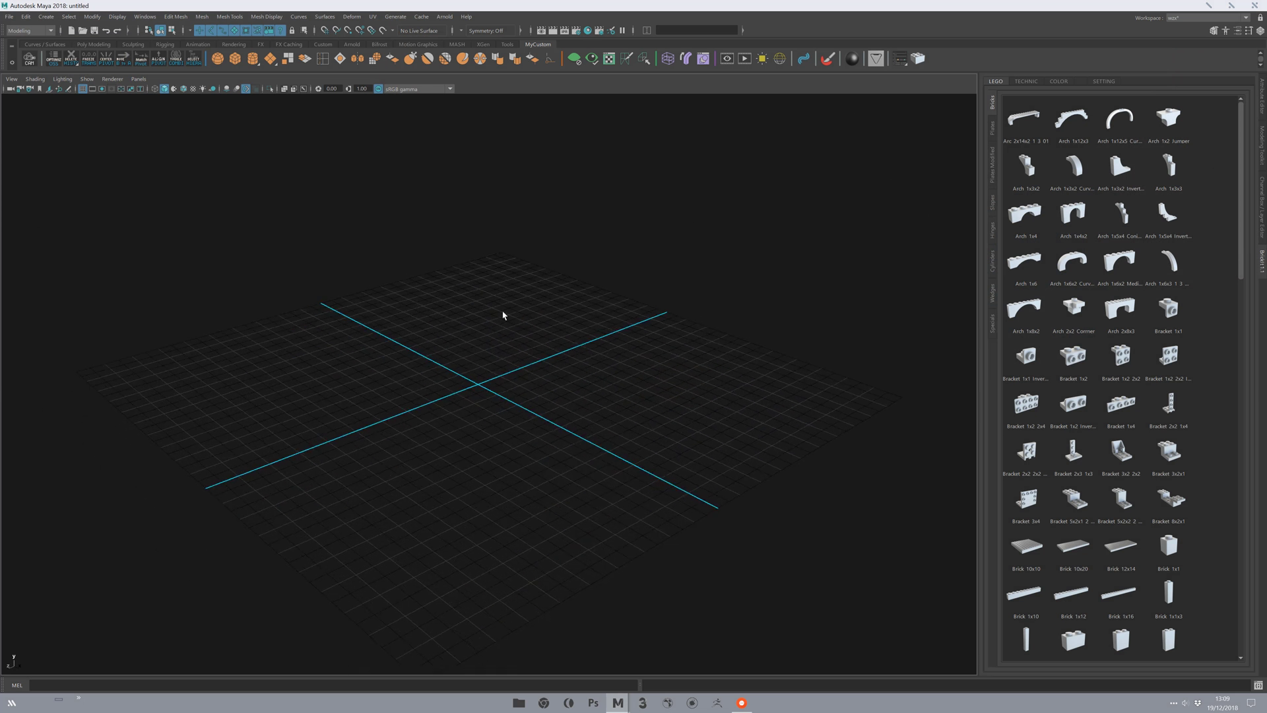
scroll(520, 328, down, 3)
mouse_move(520, 328)
alt+mouse_down()
mouse_move(529, 306)
mouse_move(515, 353)
alt+mouse_up()
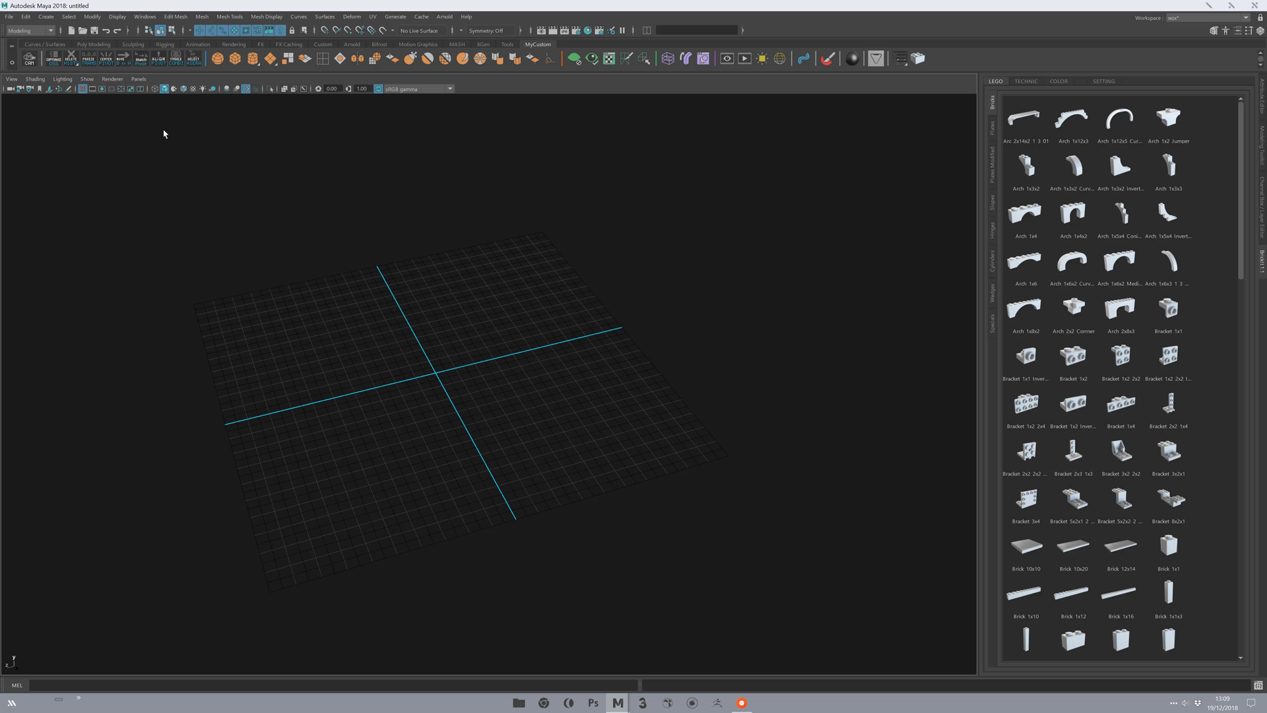
- Check the linear working units in the general application settings of the preferences, then close them without changes
click(141, 17)
mouse_move(198, 112)
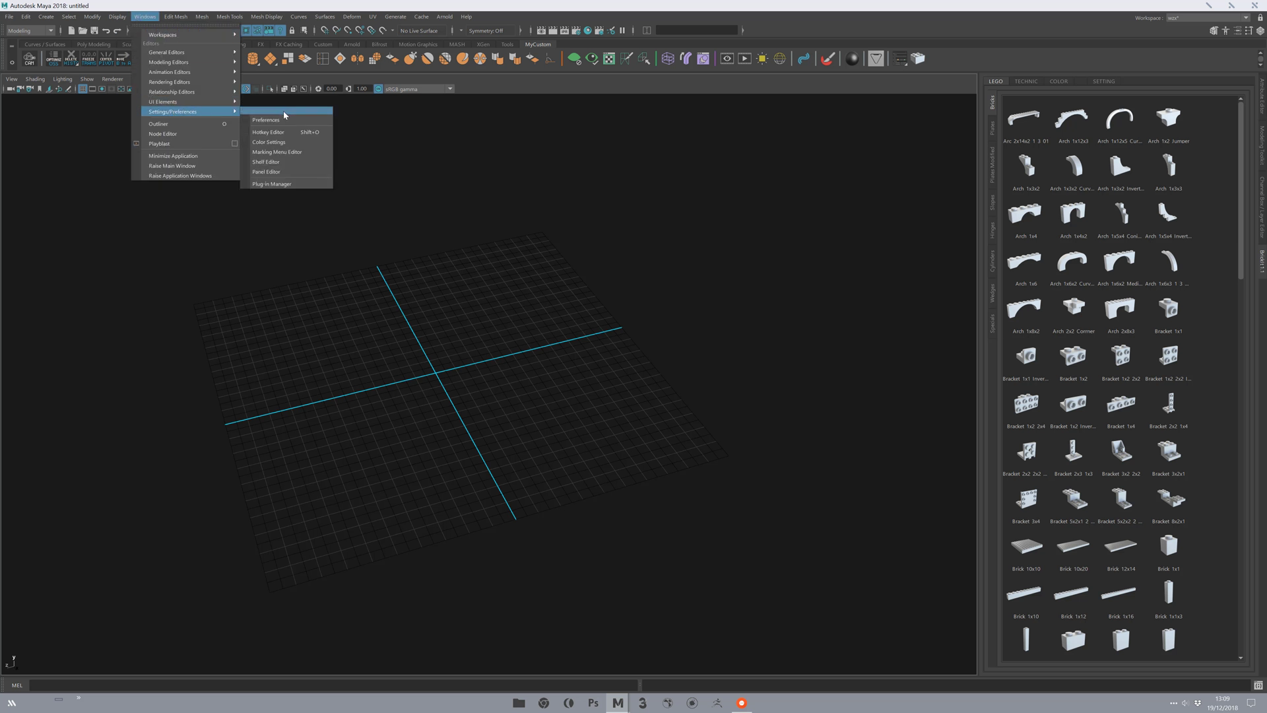
click(278, 120)
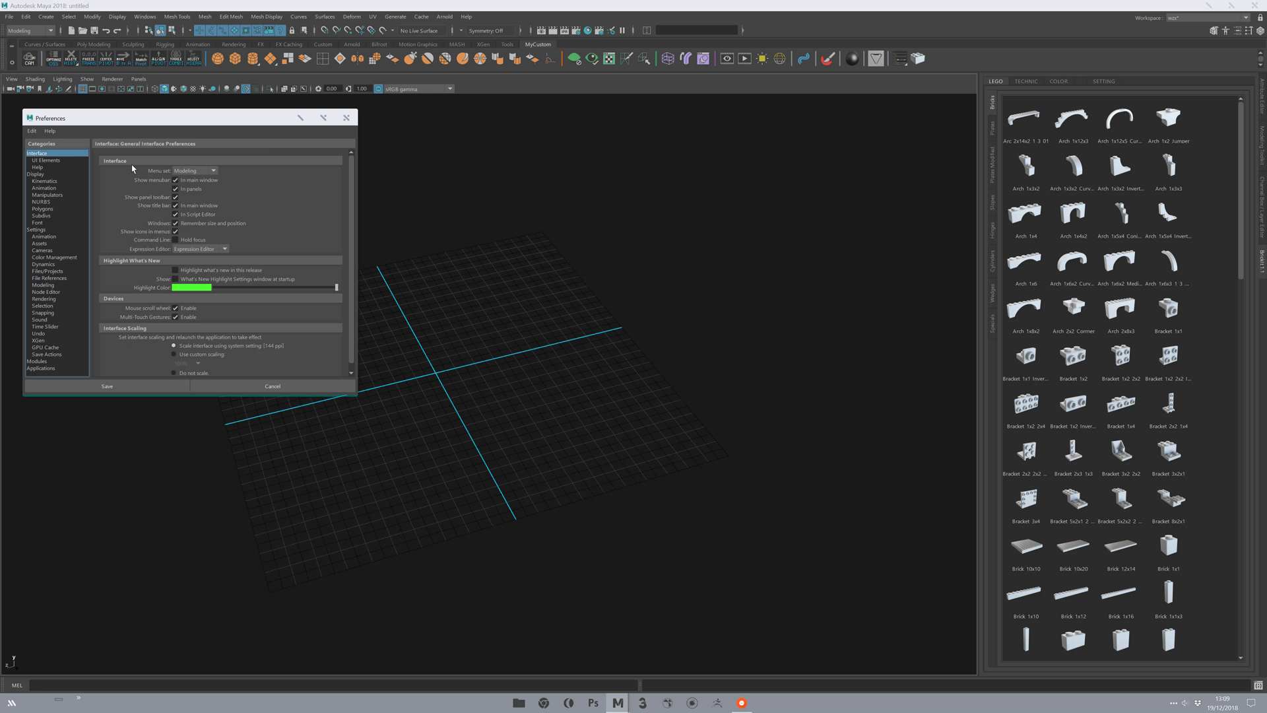
click(58, 229)
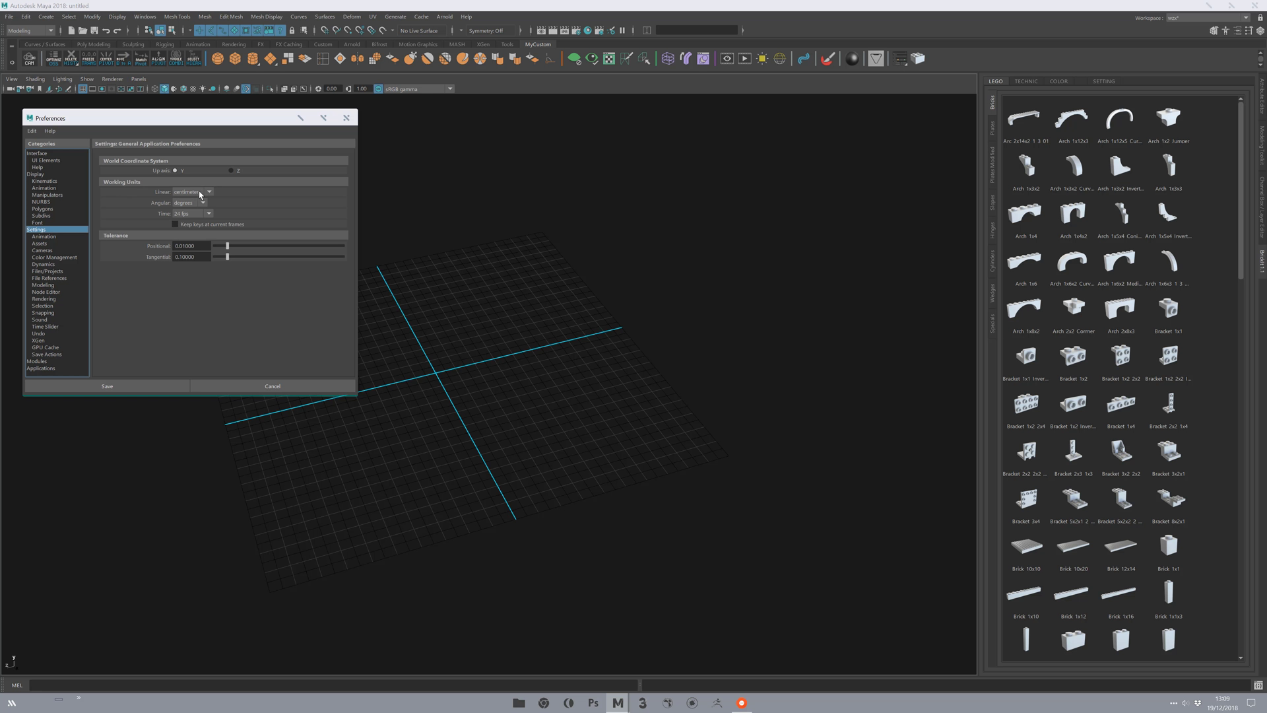
click(347, 118)
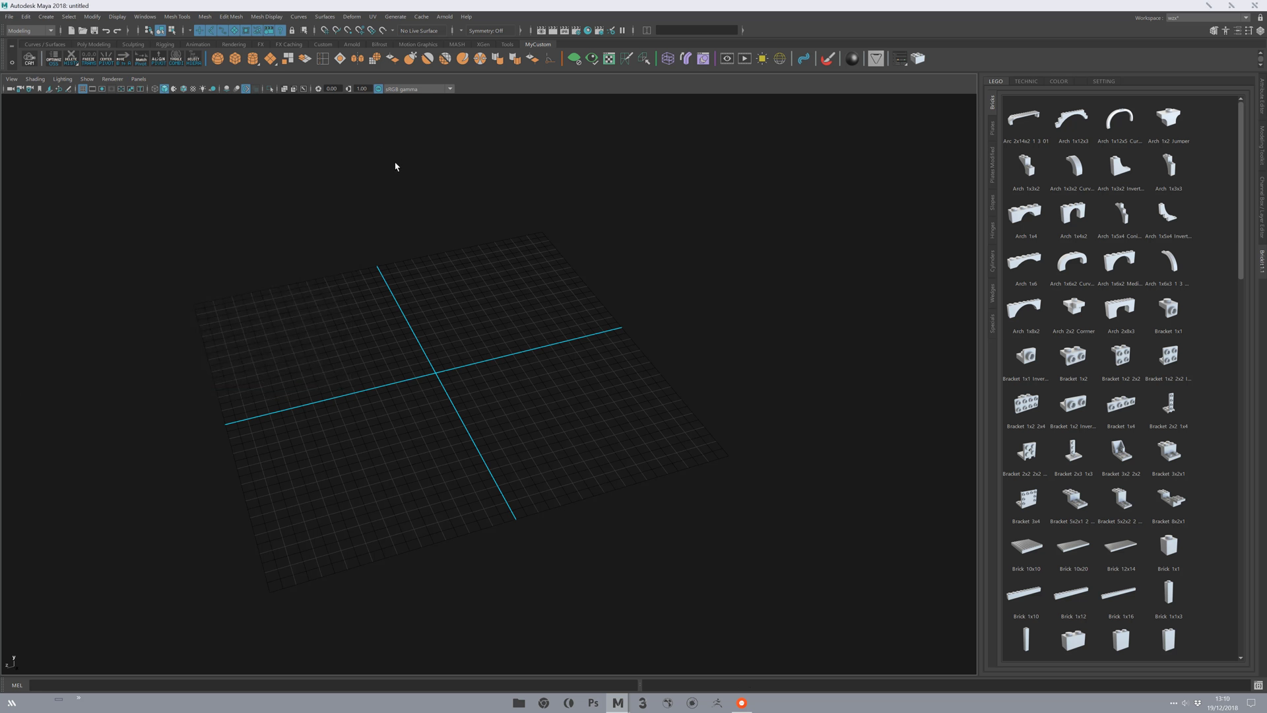
- Review the grid's length and width, line spacing and subdivisions in the Grid Options, leaving them unchanged
click(118, 17)
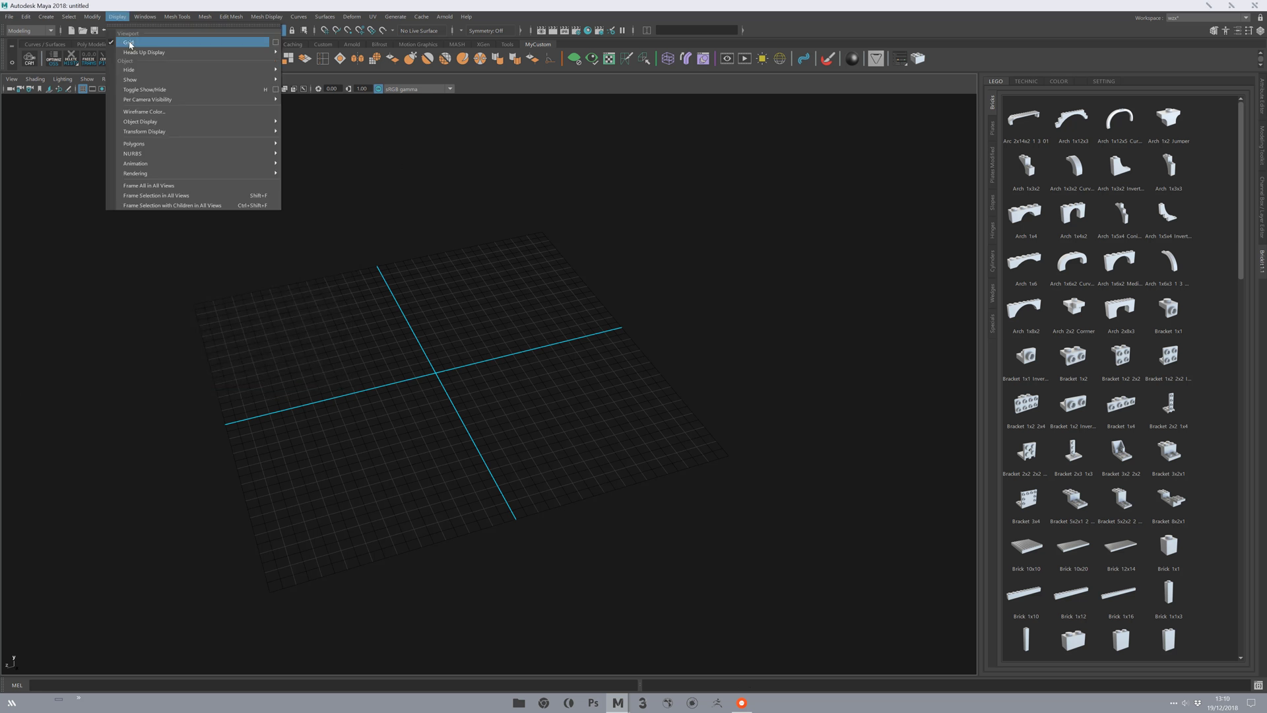
click(275, 42)
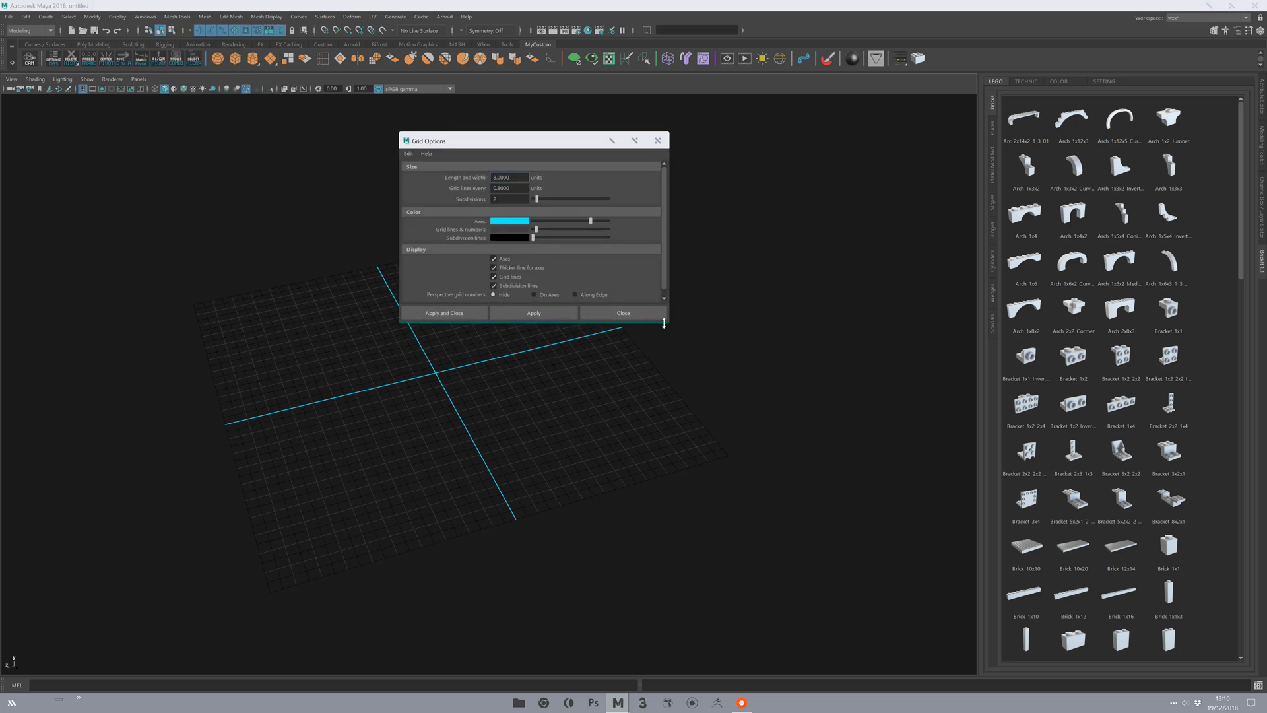
double_click(522, 178)
double_click(522, 188)
click(522, 200)
drag(531, 141, 313, 166)
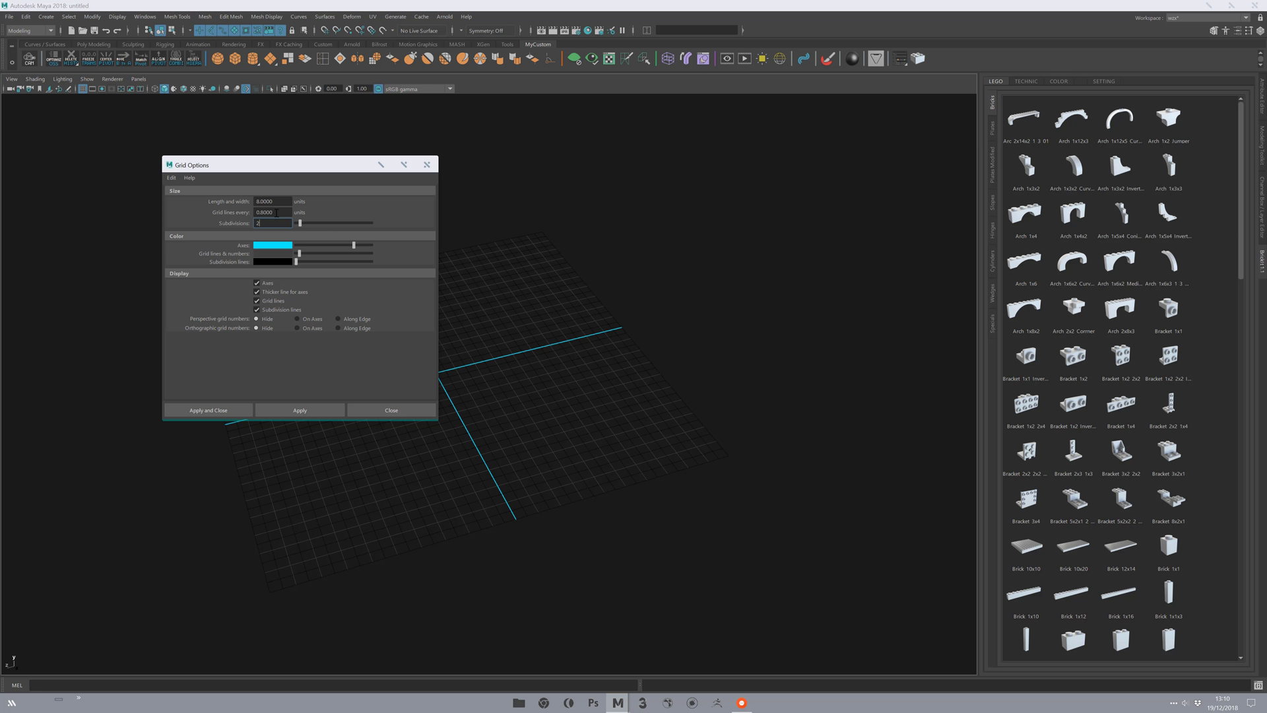
click(427, 164)
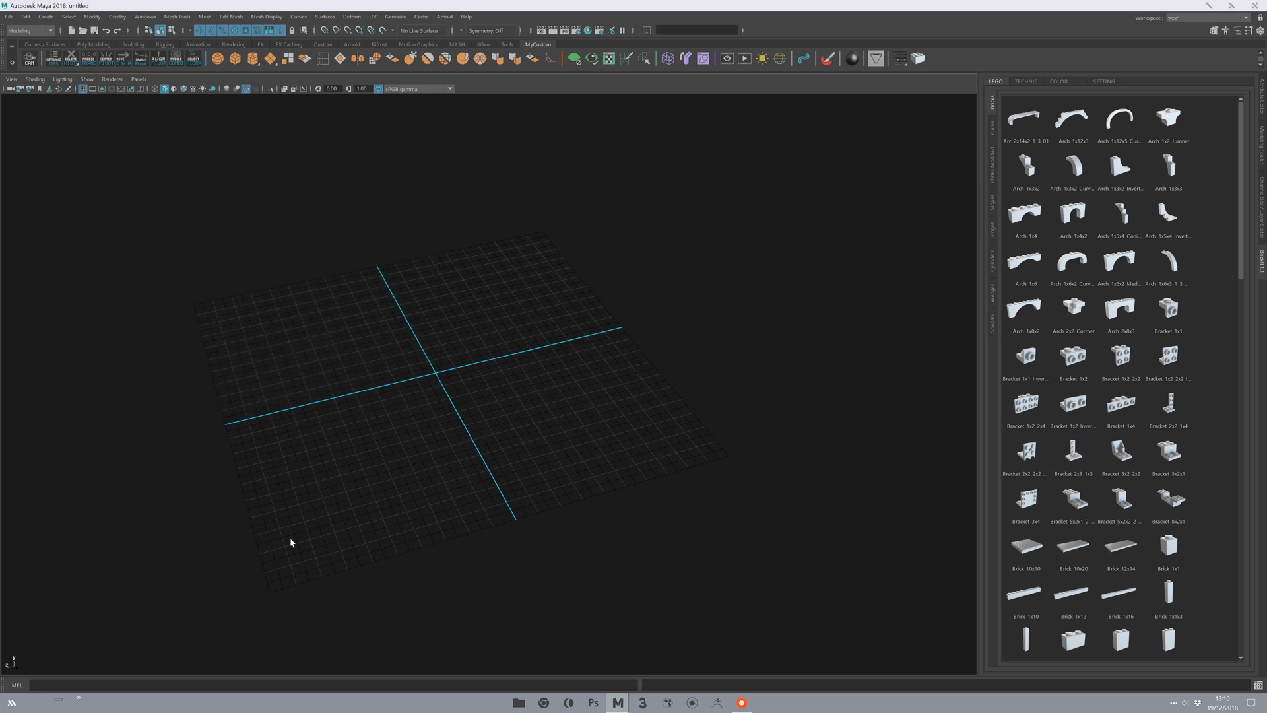
alt+drag(569, 406, 466, 391)
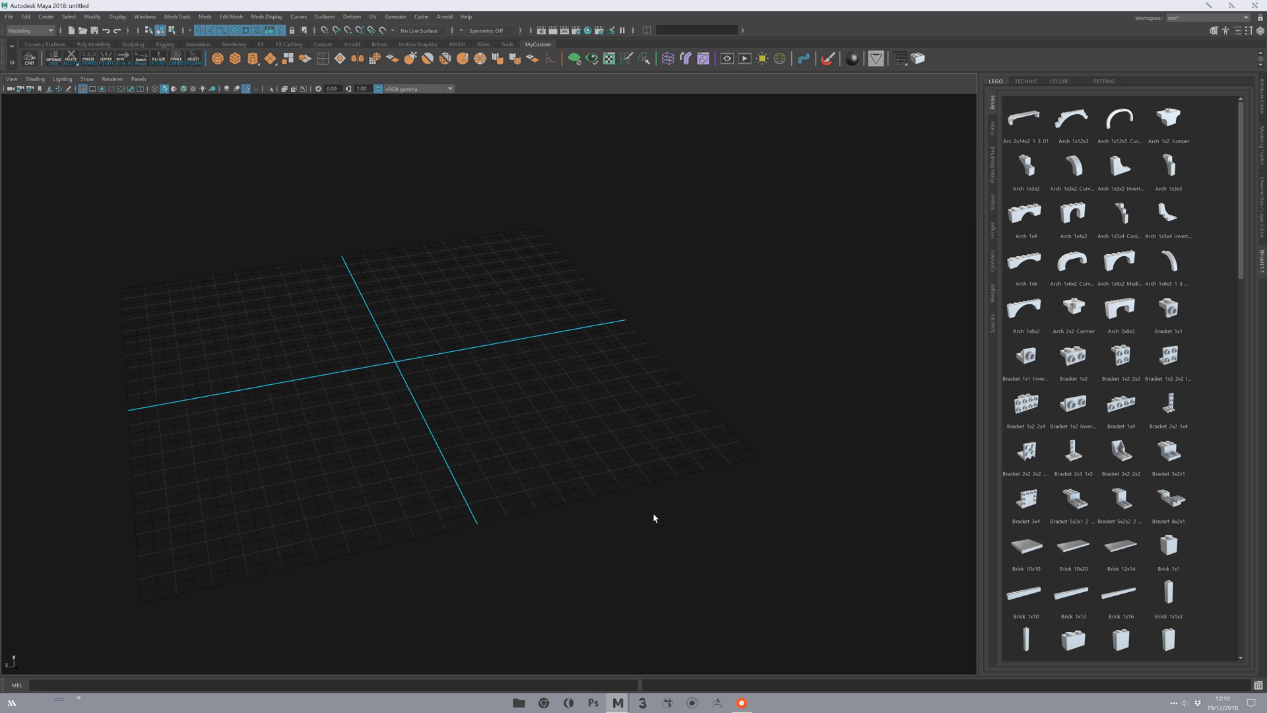
alt+drag(699, 345, 448, 307)
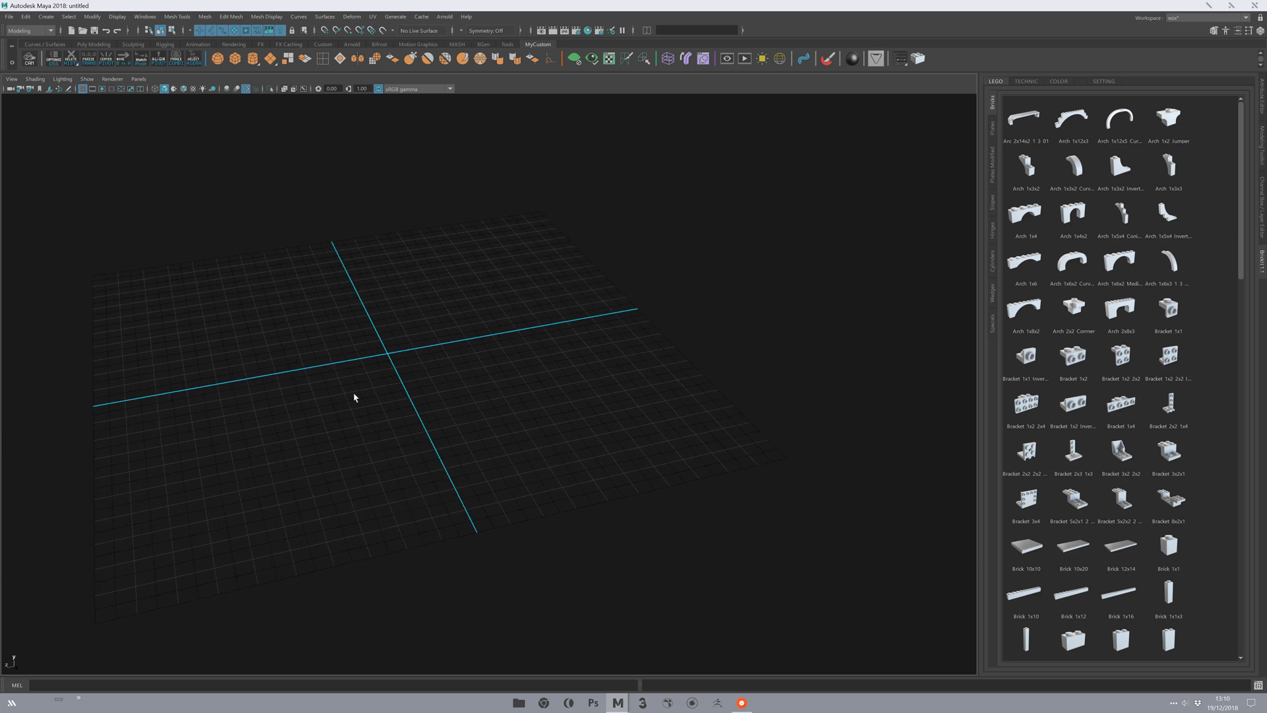
alt+middle_drag(466, 278, 505, 288)
scroll(505, 288, up, 1)
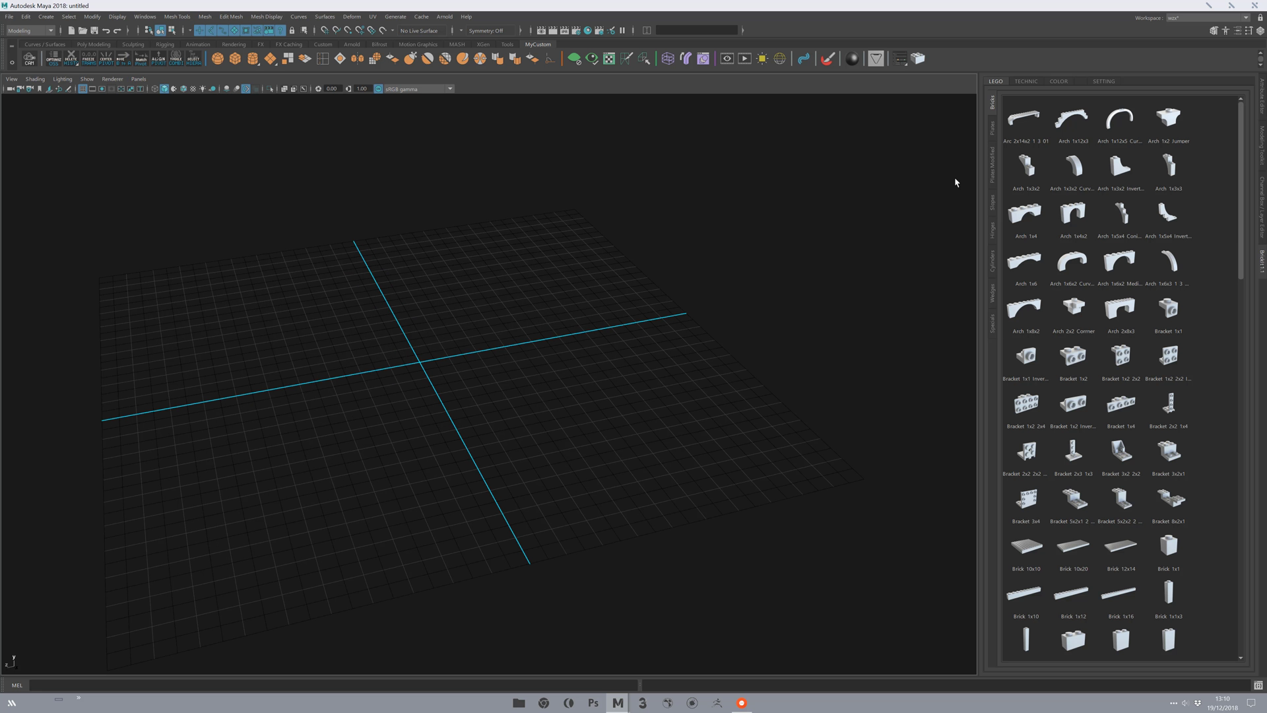
- Add a Brick 2x4 to the scene from the LEGO Bricks library
mouse_move(1242, 173)
mouse_down()
mouse_move(1240, 215)
mouse_move(1236, 160)
mouse_up()
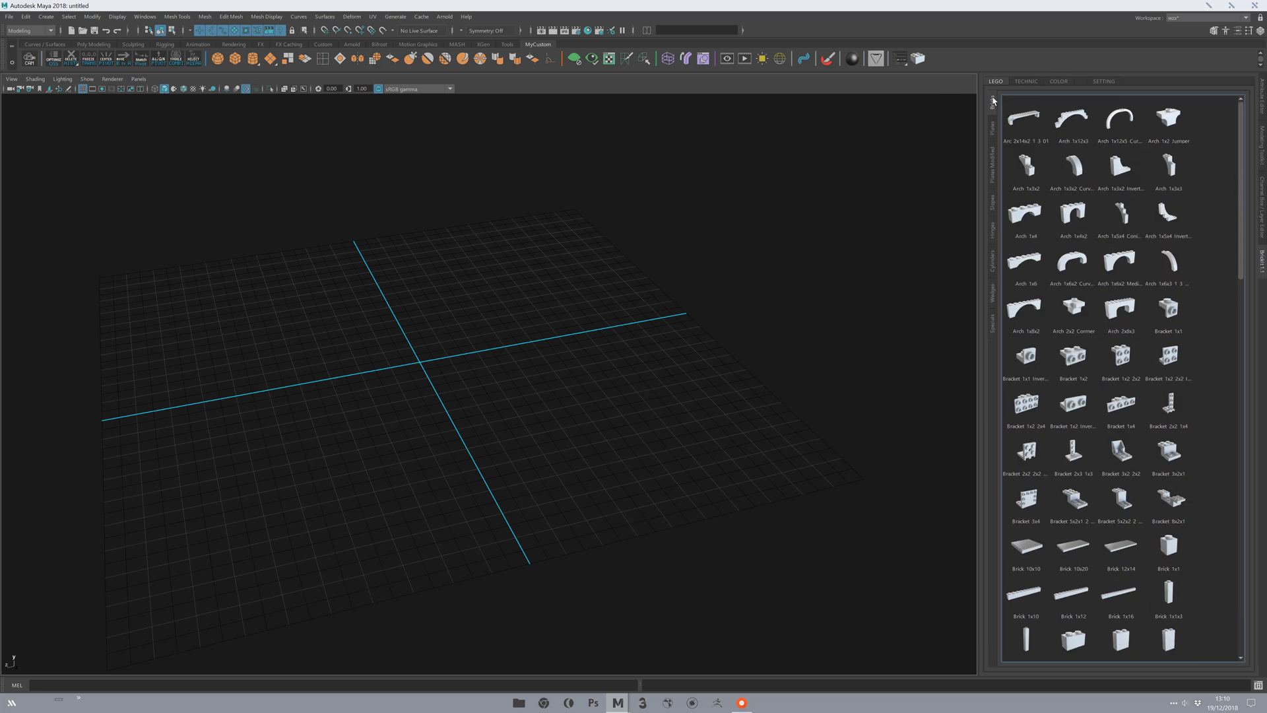
drag(1242, 204, 1238, 310)
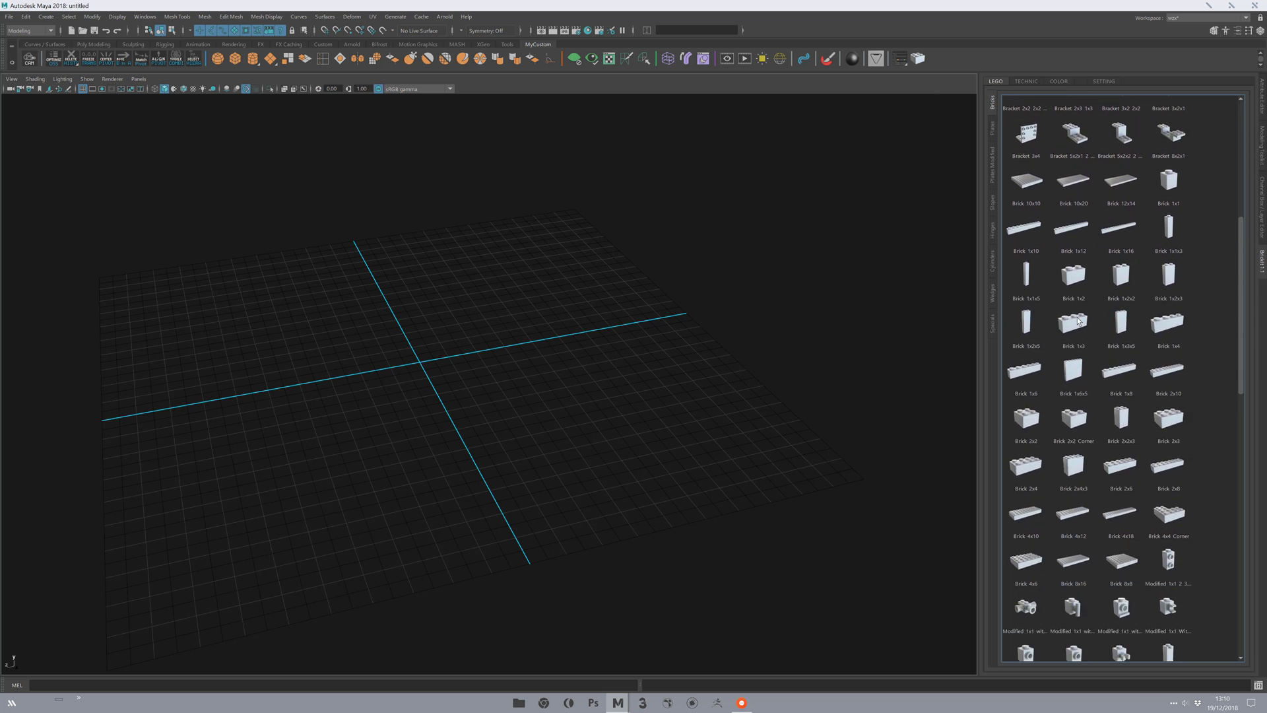
click(1029, 470)
double_click(1029, 470)
- Examine the 2x4 brick's position and studs relative to the grid origin from several angles and distances
alt+drag(452, 517, 475, 503)
scroll(469, 436, down, 2)
alt+middle_drag(476, 503, 441, 466)
scroll(458, 493, up, 2)
click(509, 481)
alt+drag(458, 495, 503, 475)
scroll(498, 487, up, 2)
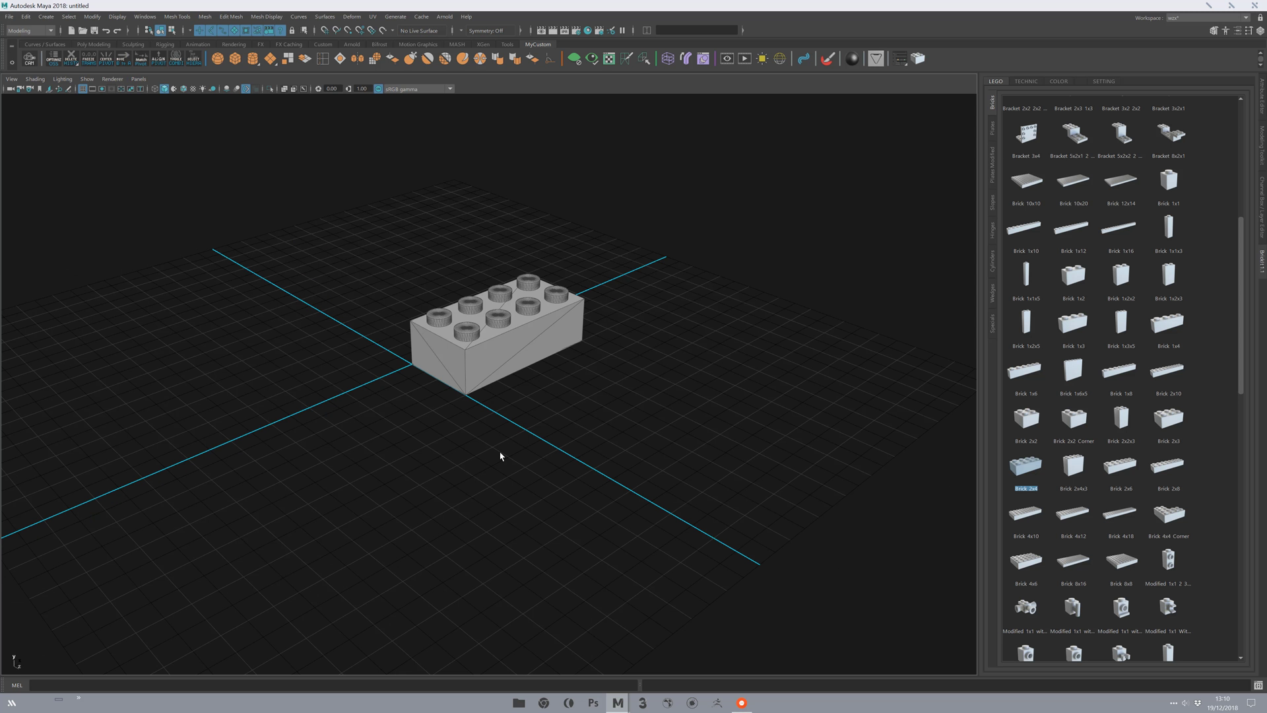
scroll(537, 416, up, 4)
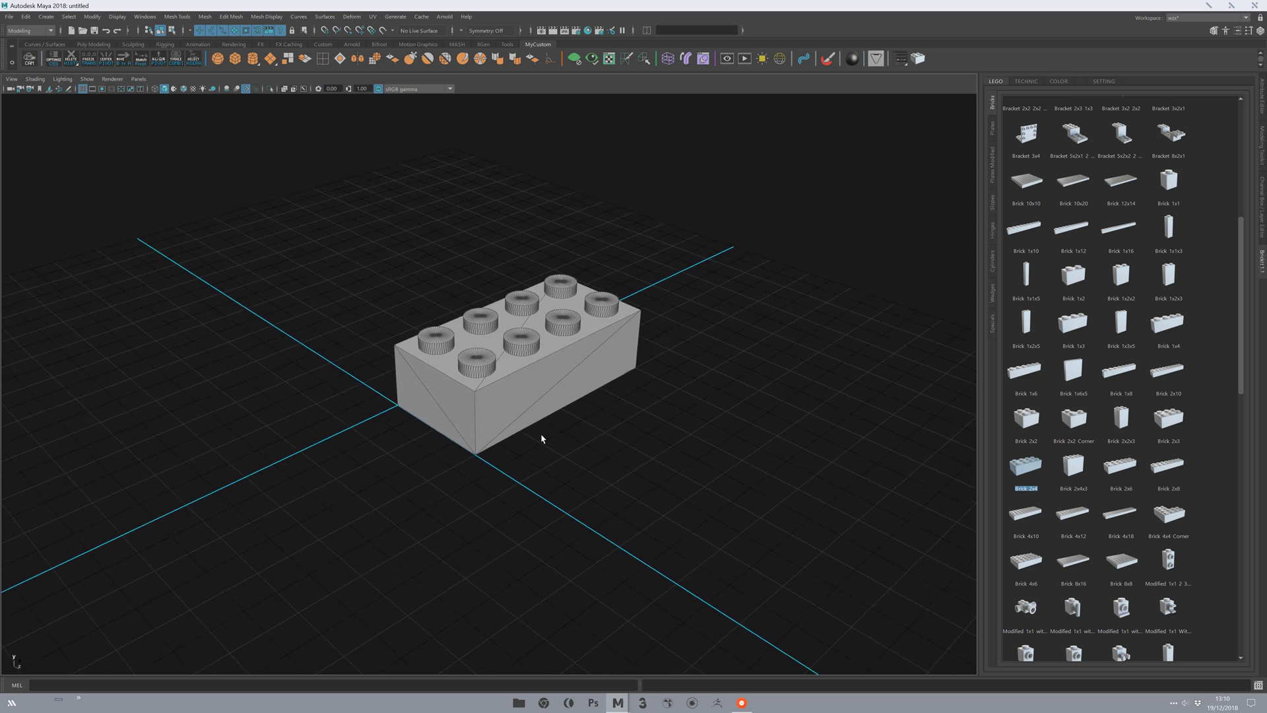
alt+drag(498, 468, 449, 504)
scroll(437, 494, up, 3)
scroll(444, 441, down, 8)
alt+drag(444, 440, 394, 325)
scroll(394, 325, down, 1)
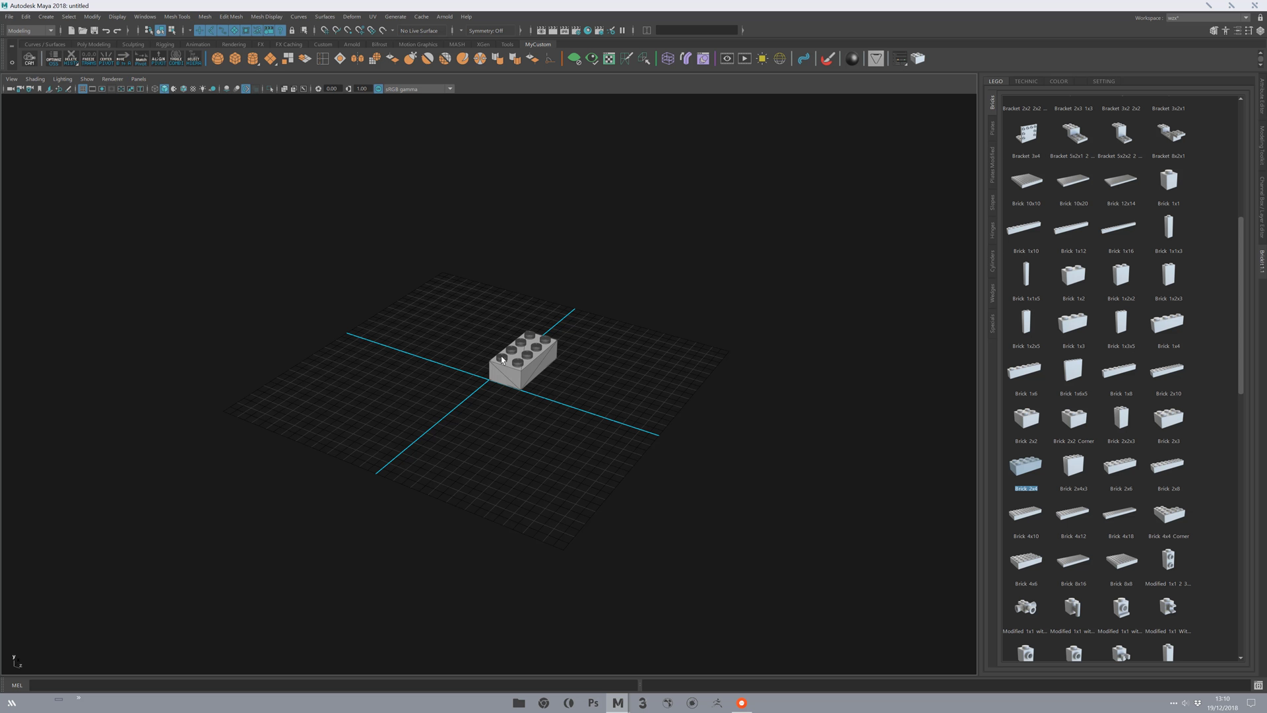
- Create a default polygon cube, move it away from the 2x4 brick for comparison, and delete it
double_click(235, 58)
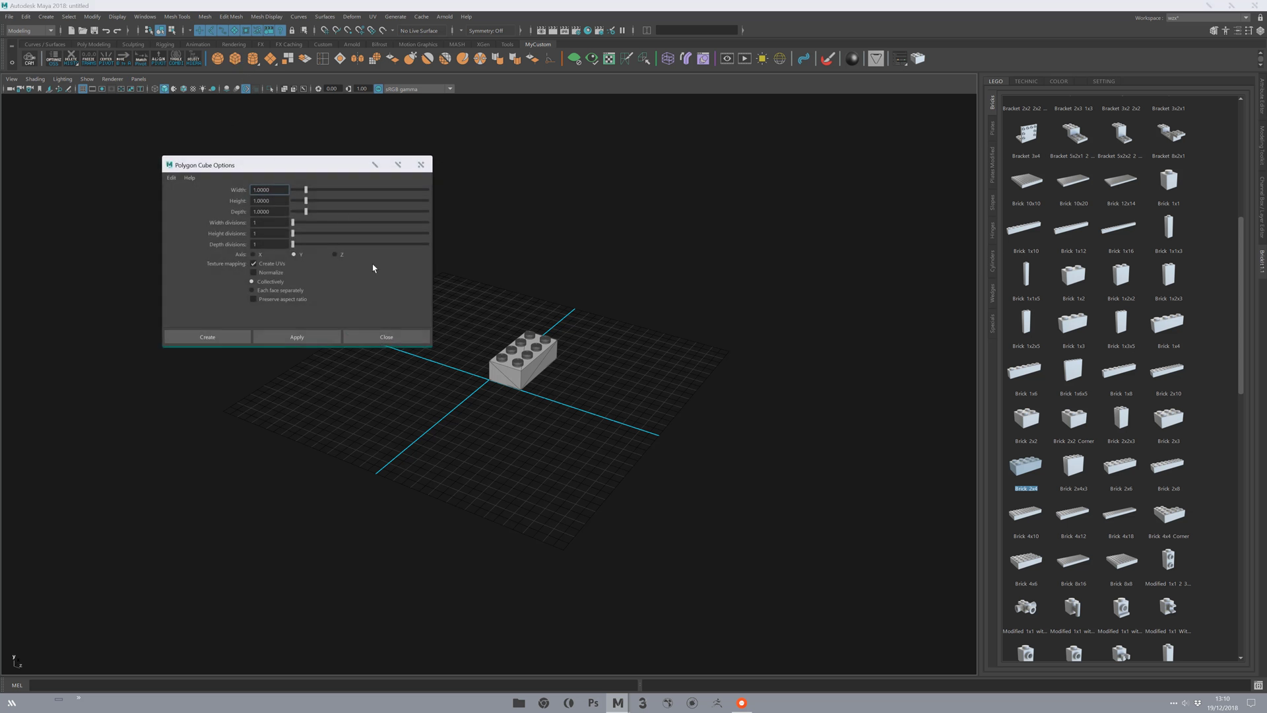
click(370, 334)
click(235, 58)
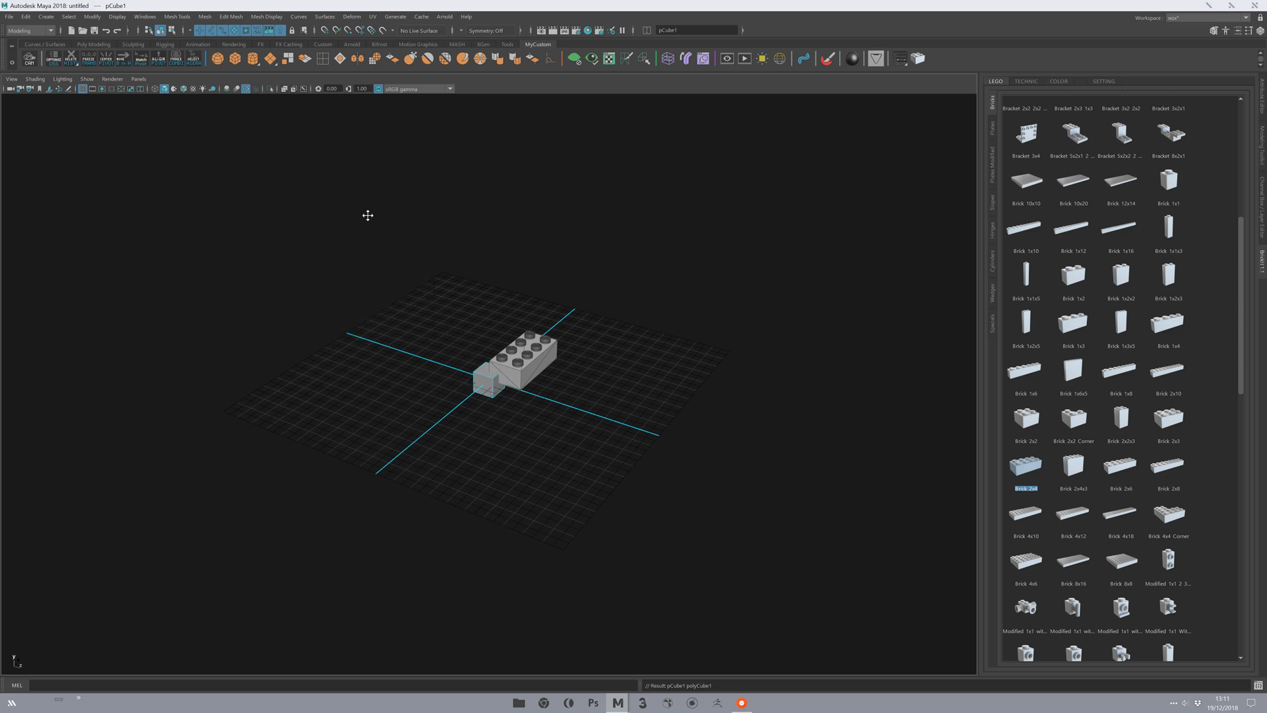
alt+right_drag(368, 258, 526, 432)
middle_drag(420, 513, 277, 297)
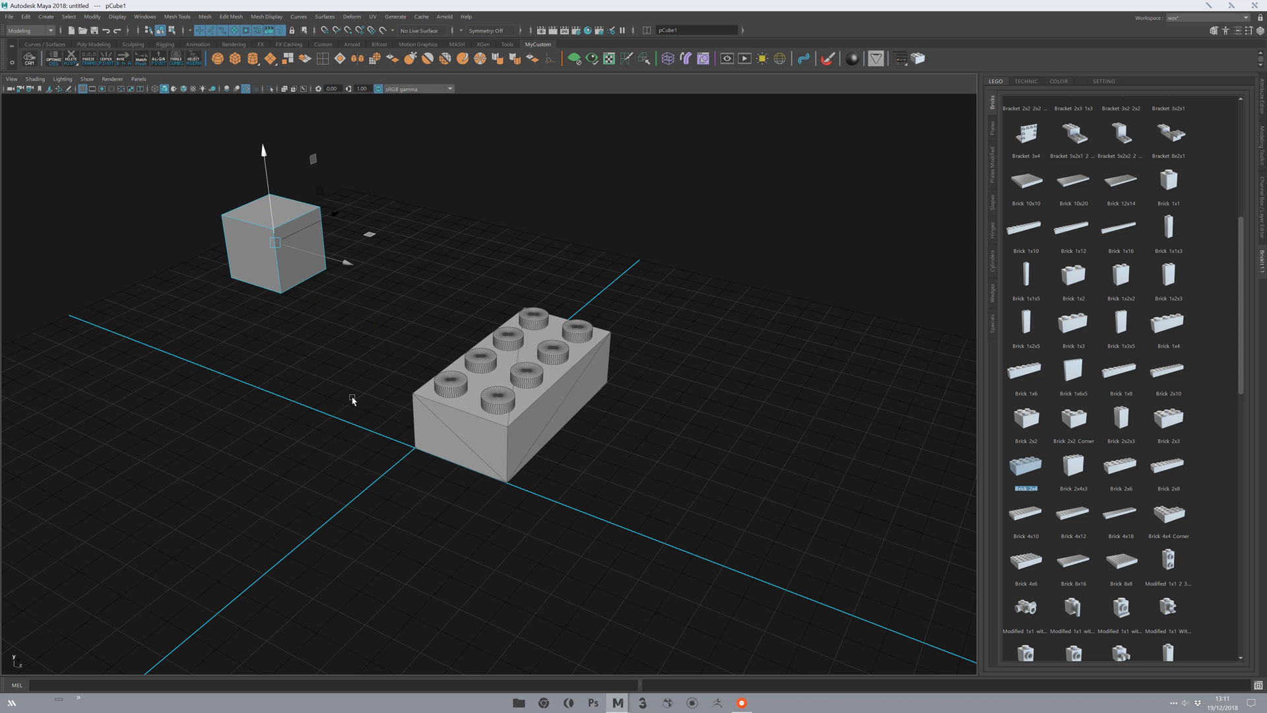
key(ctrl+g)
alt+drag(271, 334, 406, 334)
key(Delete)
- Examine from above and from the side how the 2x4 brick's edges and studs align with the grid lines
alt+drag(616, 486, 389, 400)
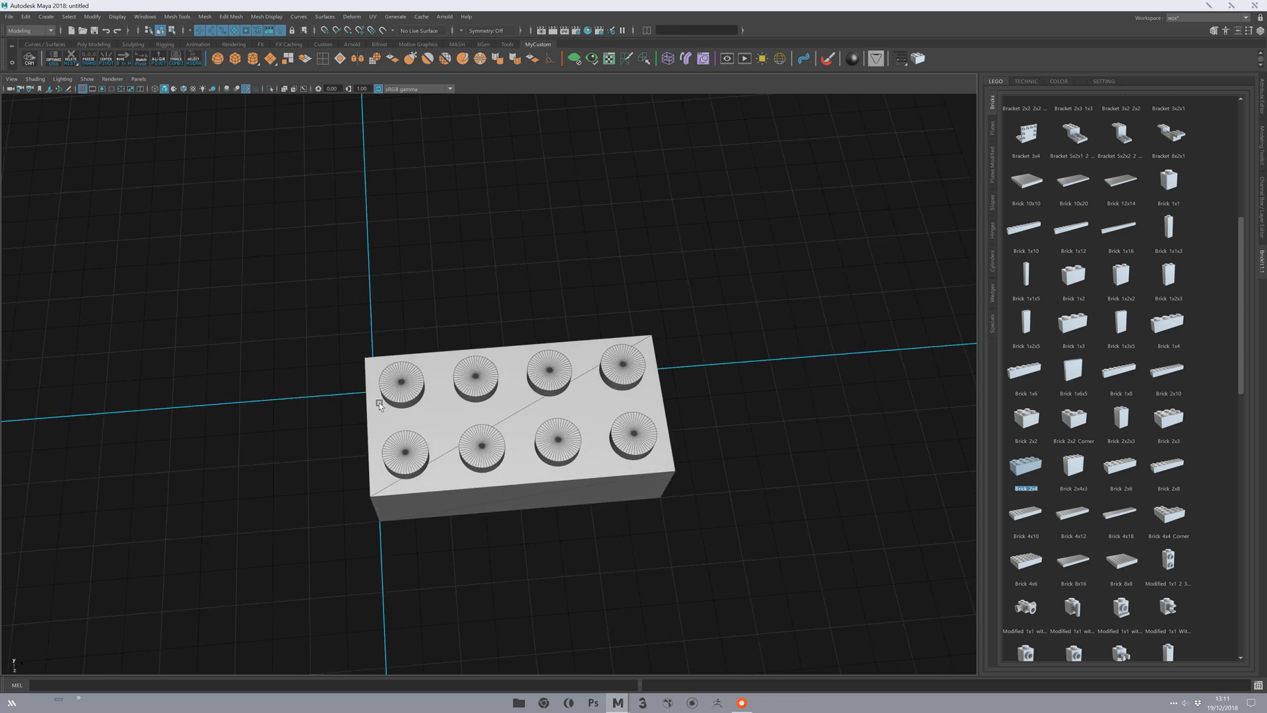
alt+right_drag(653, 420, 512, 403)
alt+middle_drag(518, 379, 461, 375)
alt+drag(461, 376, 431, 600)
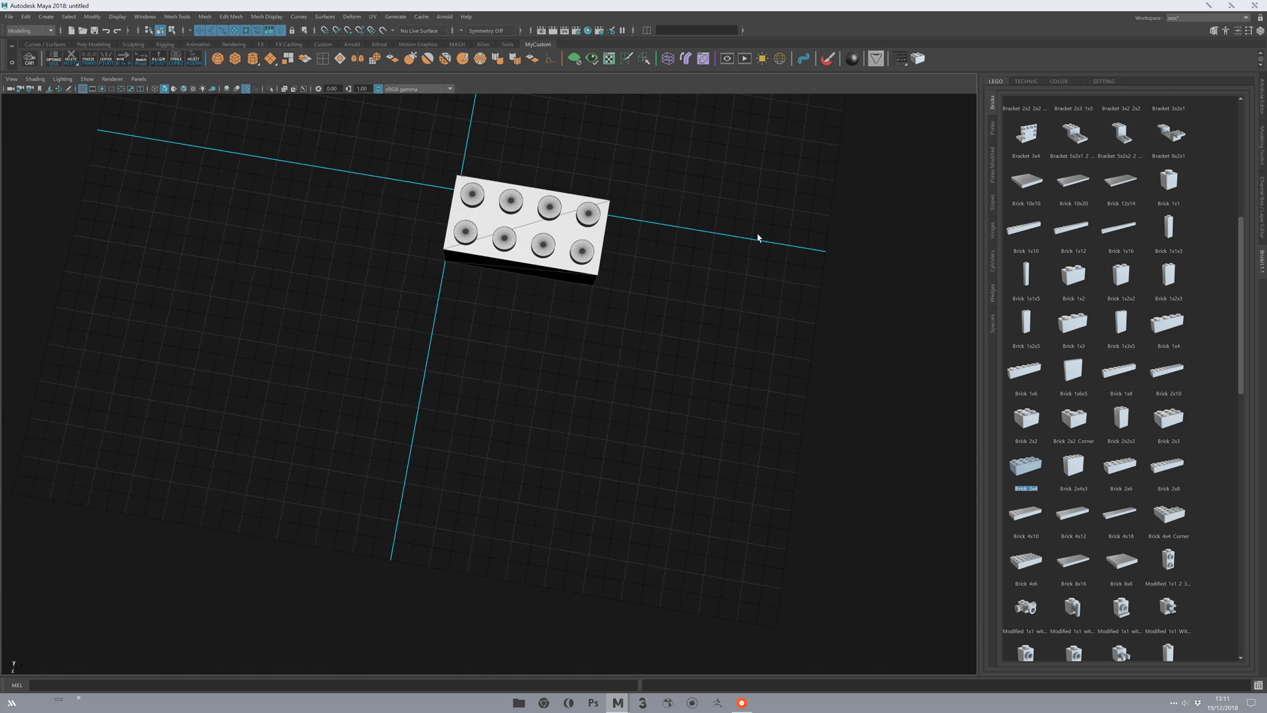
alt+drag(482, 229, 433, 285)
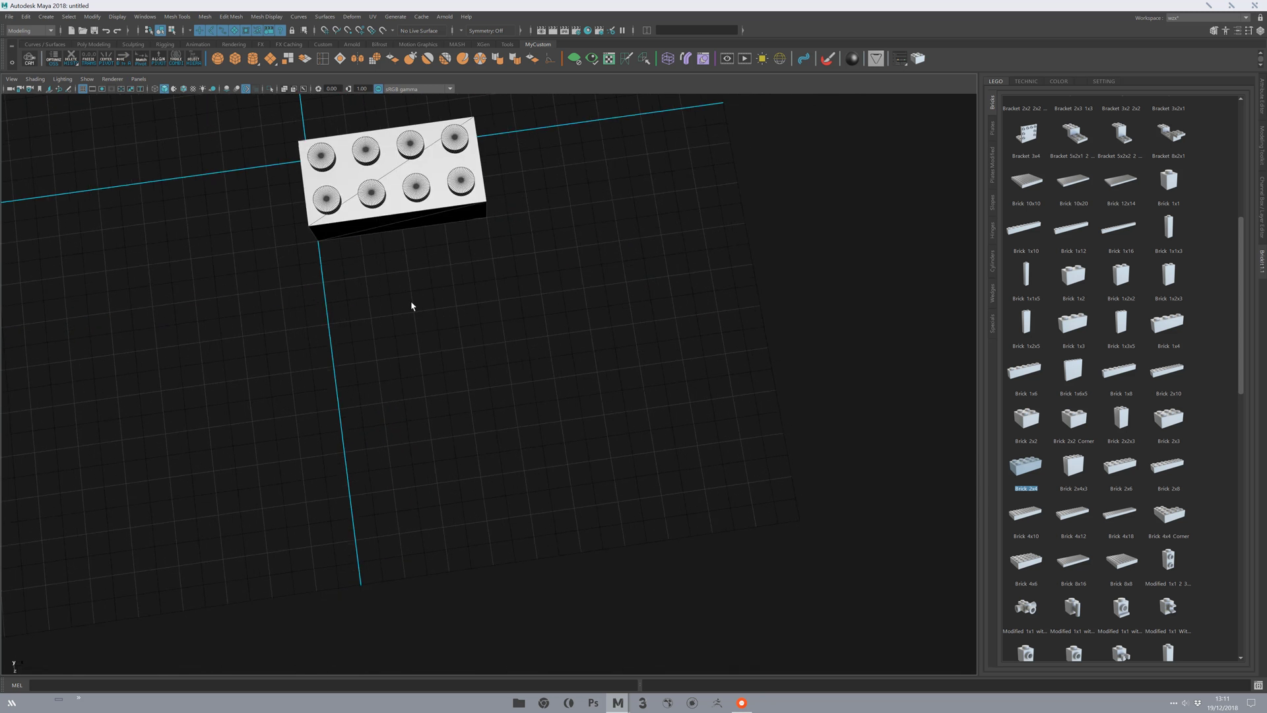
alt+drag(437, 379, 591, 486)
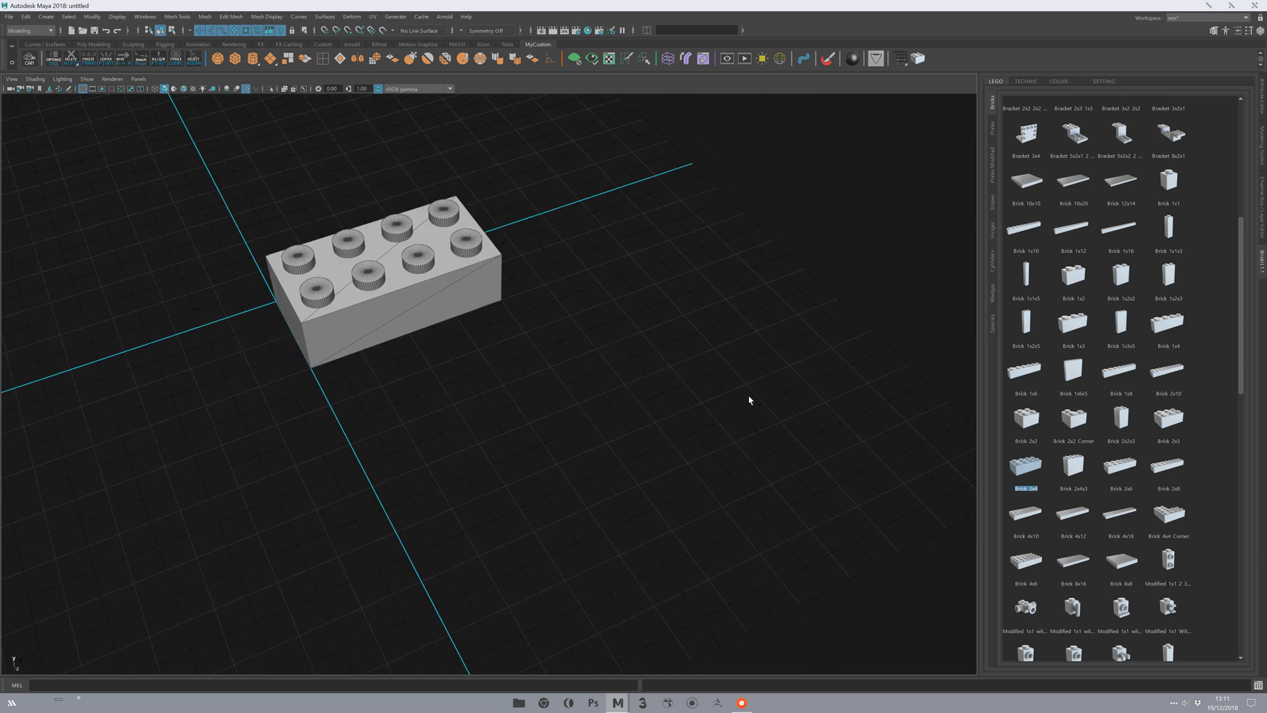
alt+drag(720, 583, 687, 370)
- Add a Brick 4x18 at the grid origin over the 2x4 brick, then delete it
click(1120, 513)
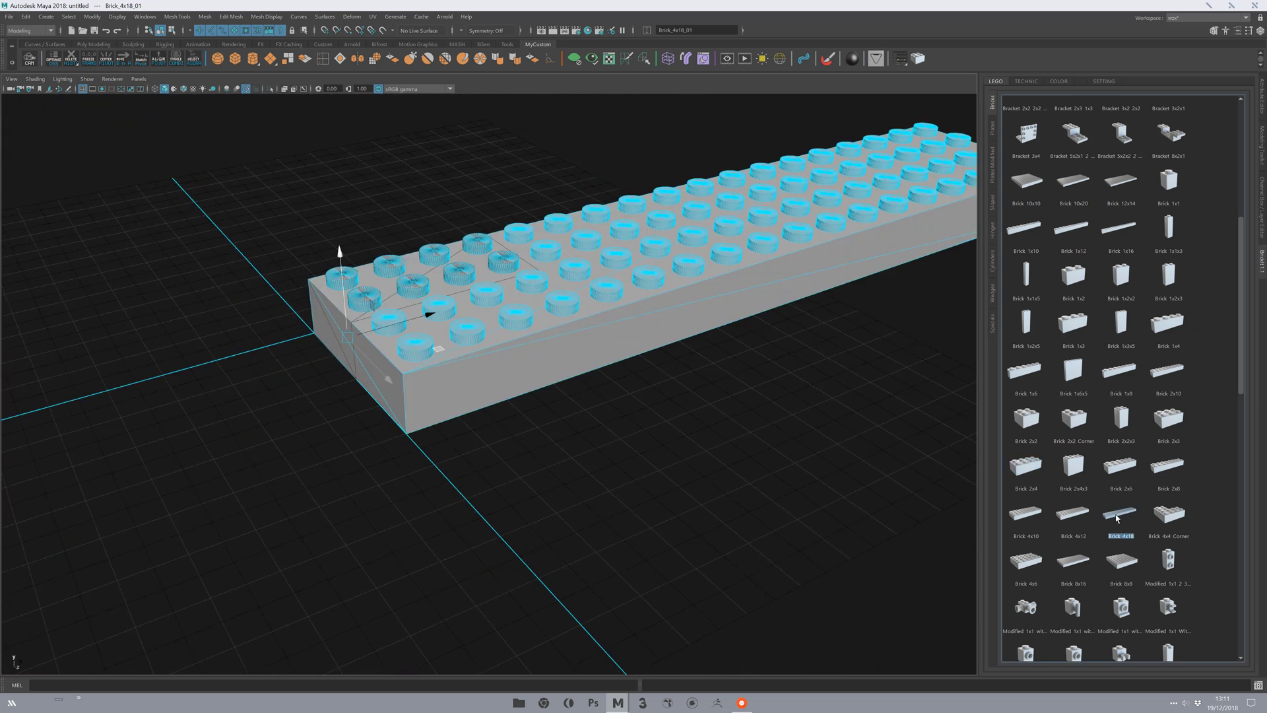
alt+drag(693, 474, 699, 274)
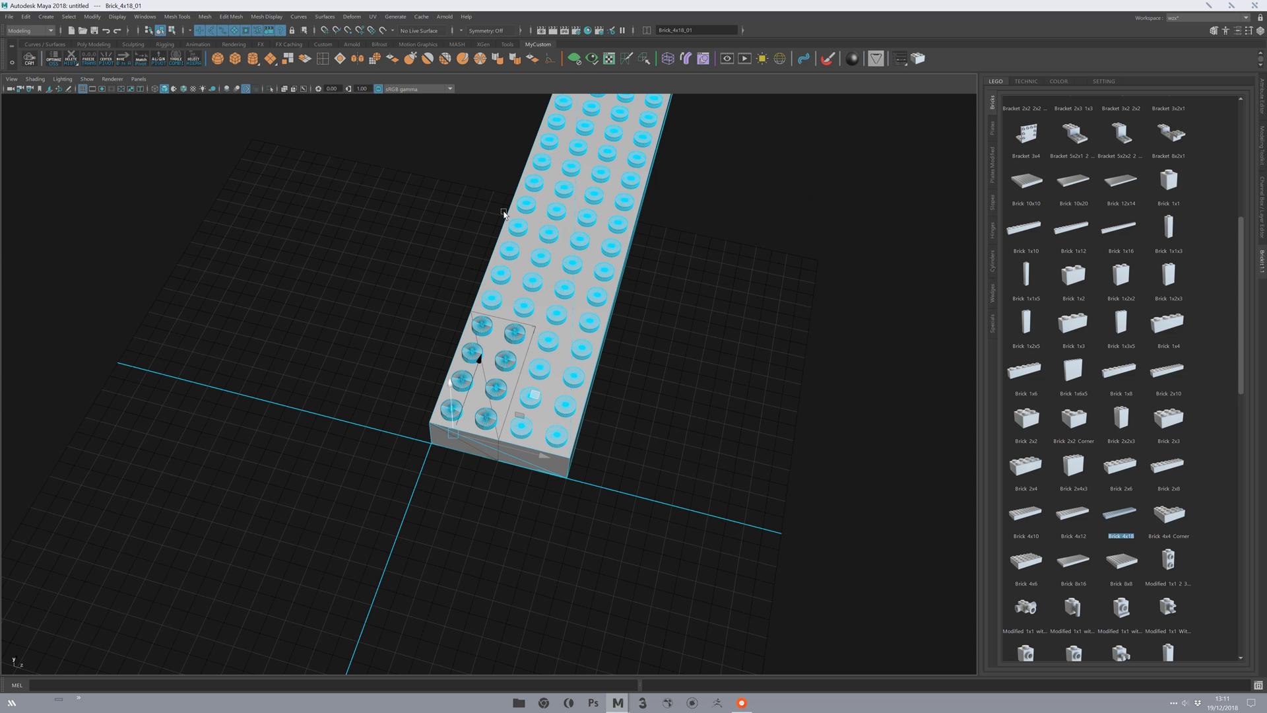
key(Delete)
- Add a Brick 2x2 at the grid origin inside the 2x4 brick, then delete it
alt+drag(453, 325, 560, 353)
alt+middle_drag(554, 297, 545, 328)
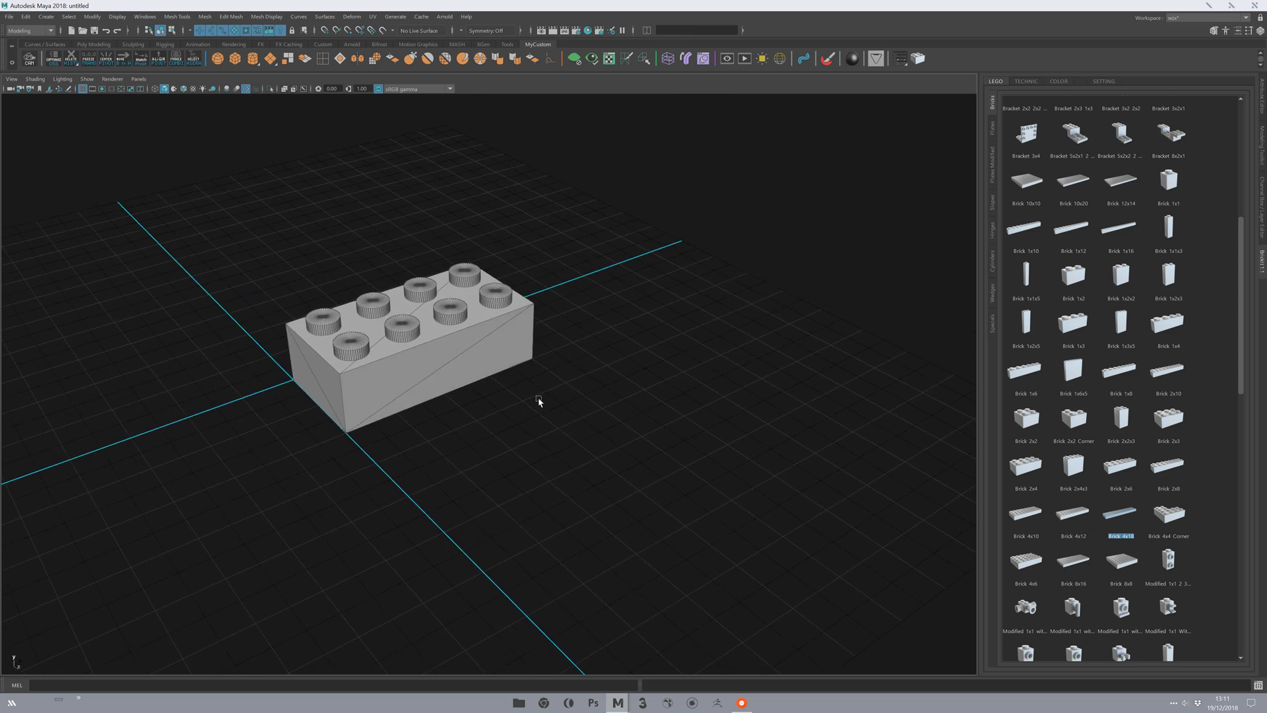
alt+right_drag(546, 328, 473, 335)
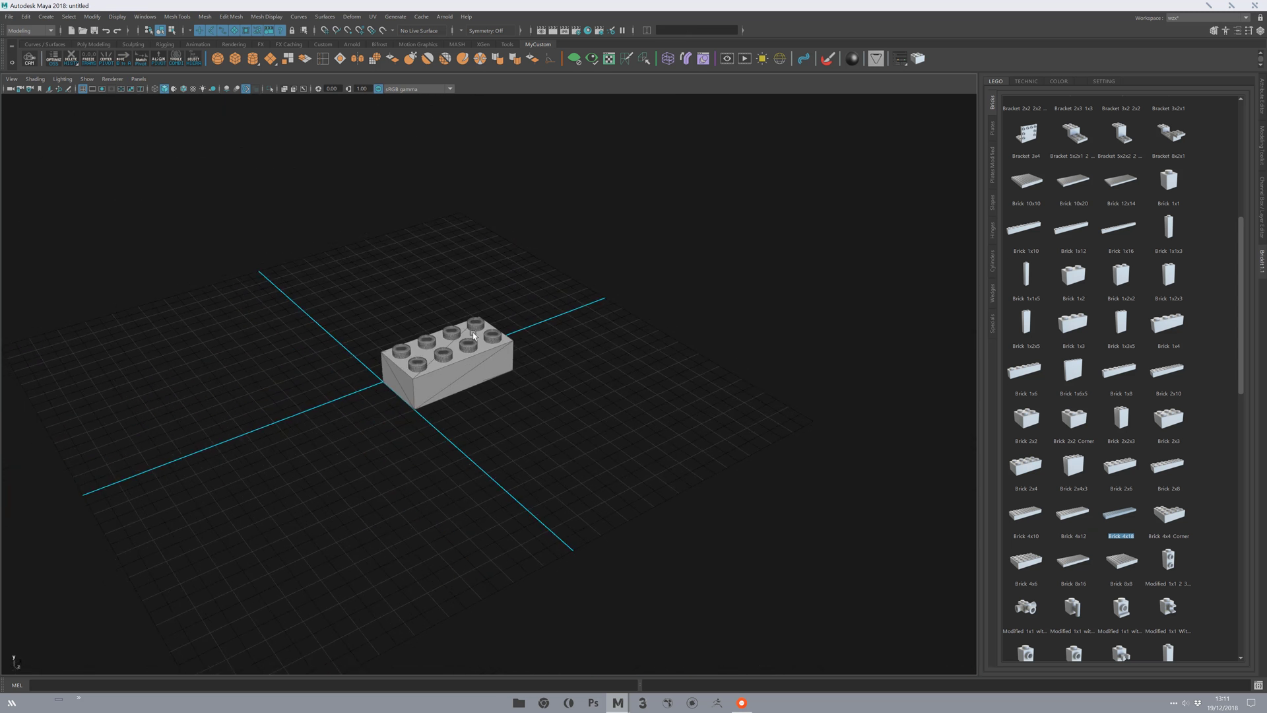
scroll(496, 405, up, 3)
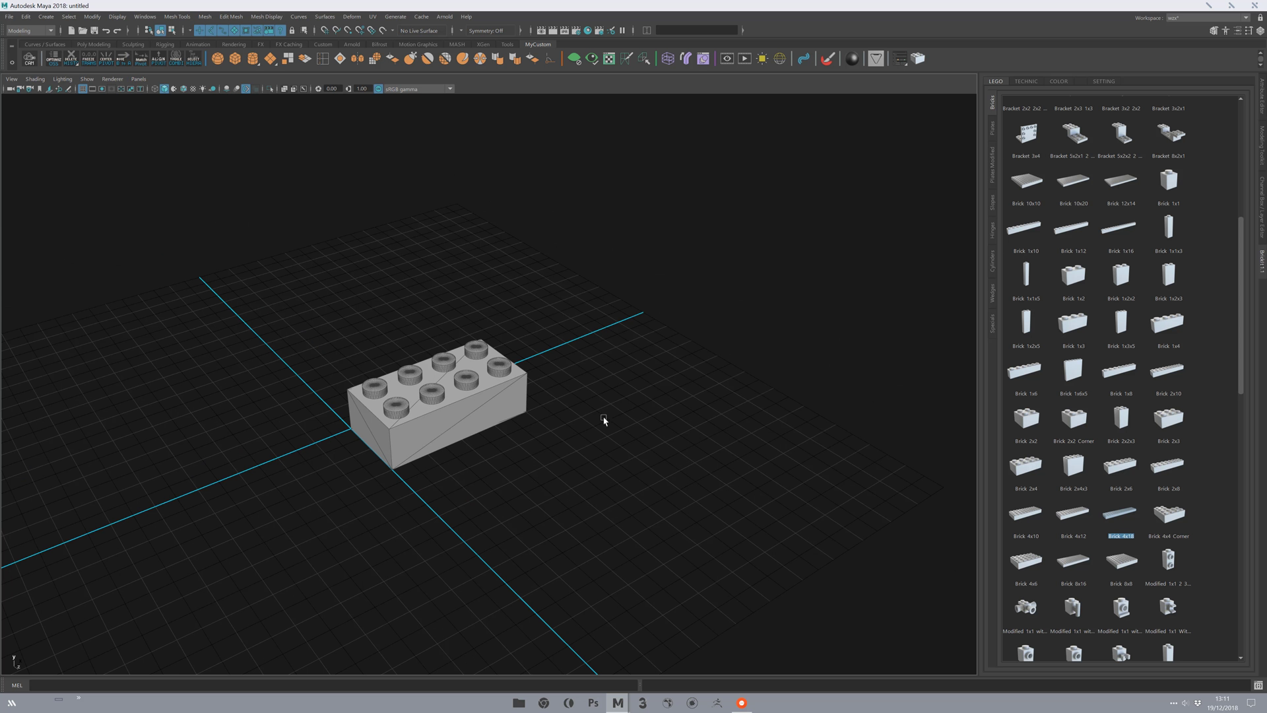
alt+middle_drag(530, 374, 401, 368)
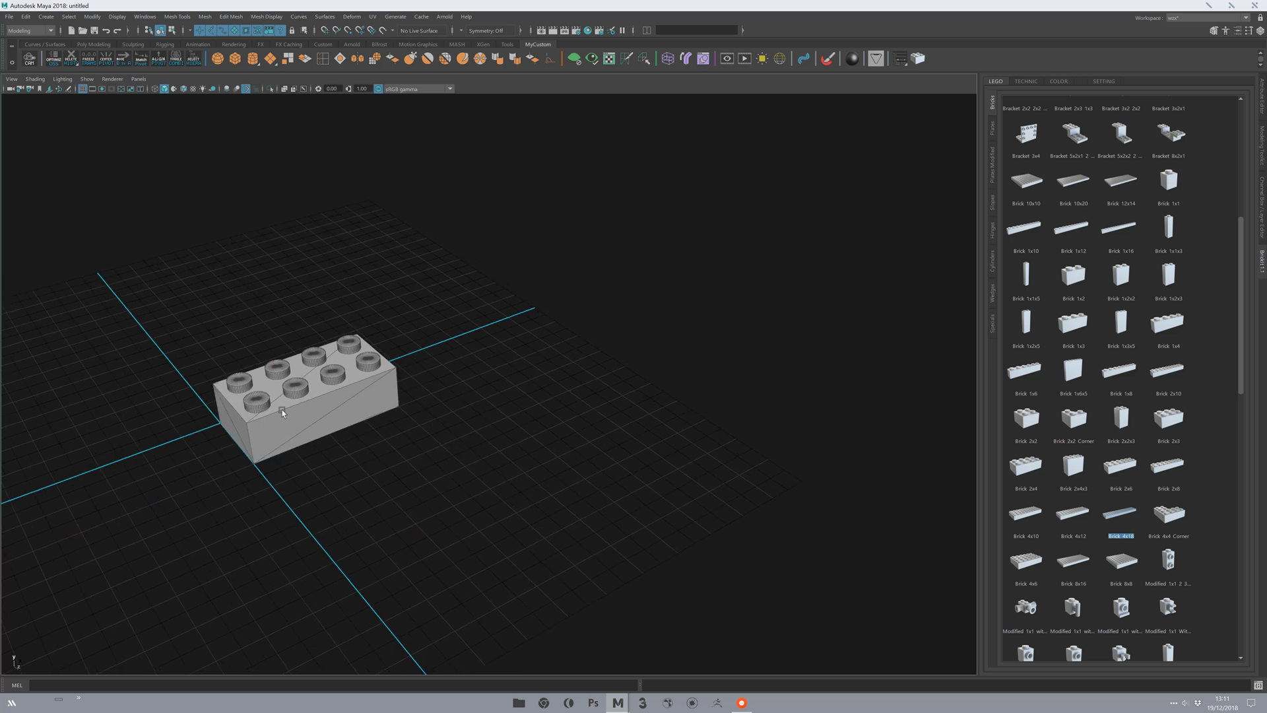
click(1026, 417)
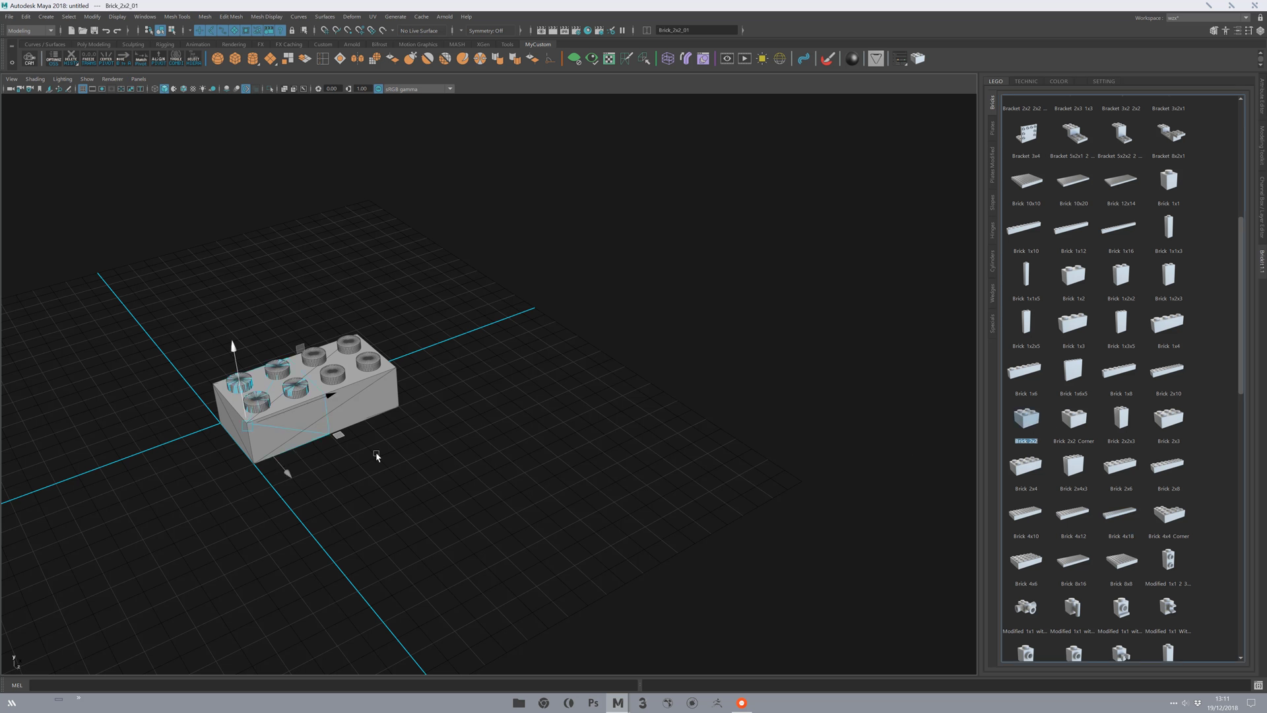
key(Delete)
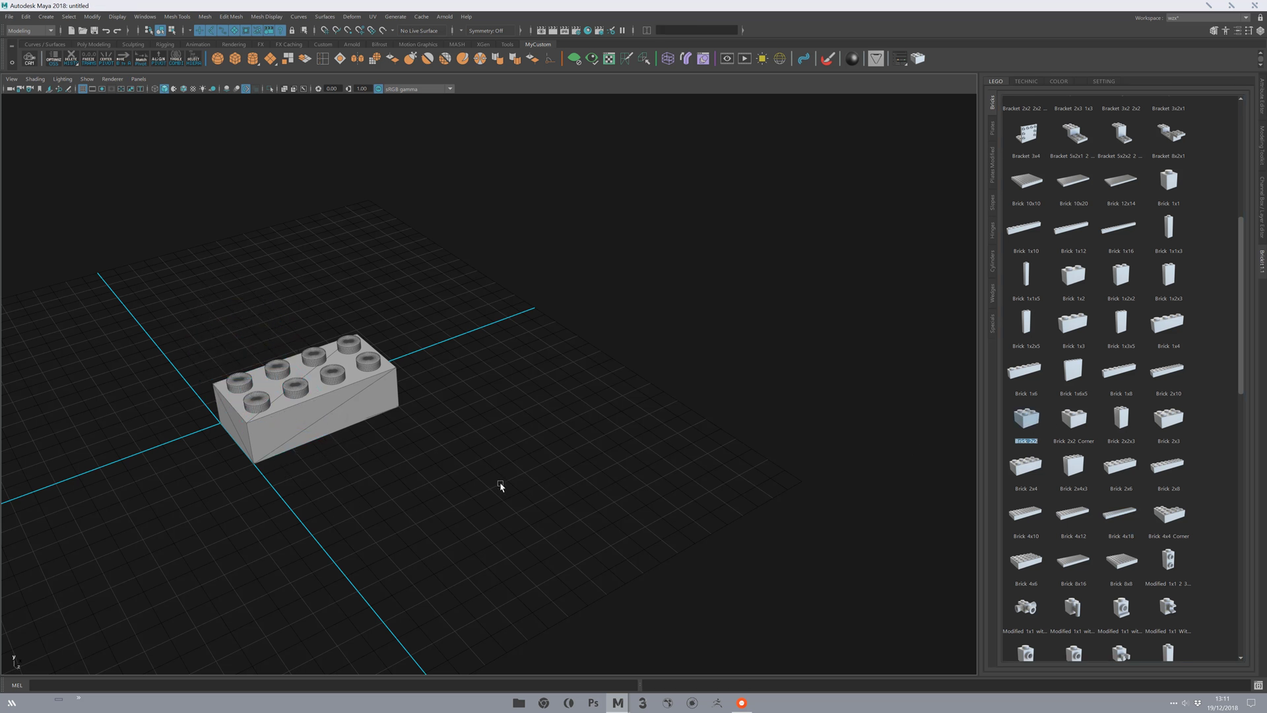
alt+right_drag(511, 494, 376, 418)
alt+middle_drag(506, 423, 453, 443)
alt+drag(452, 444, 480, 436)
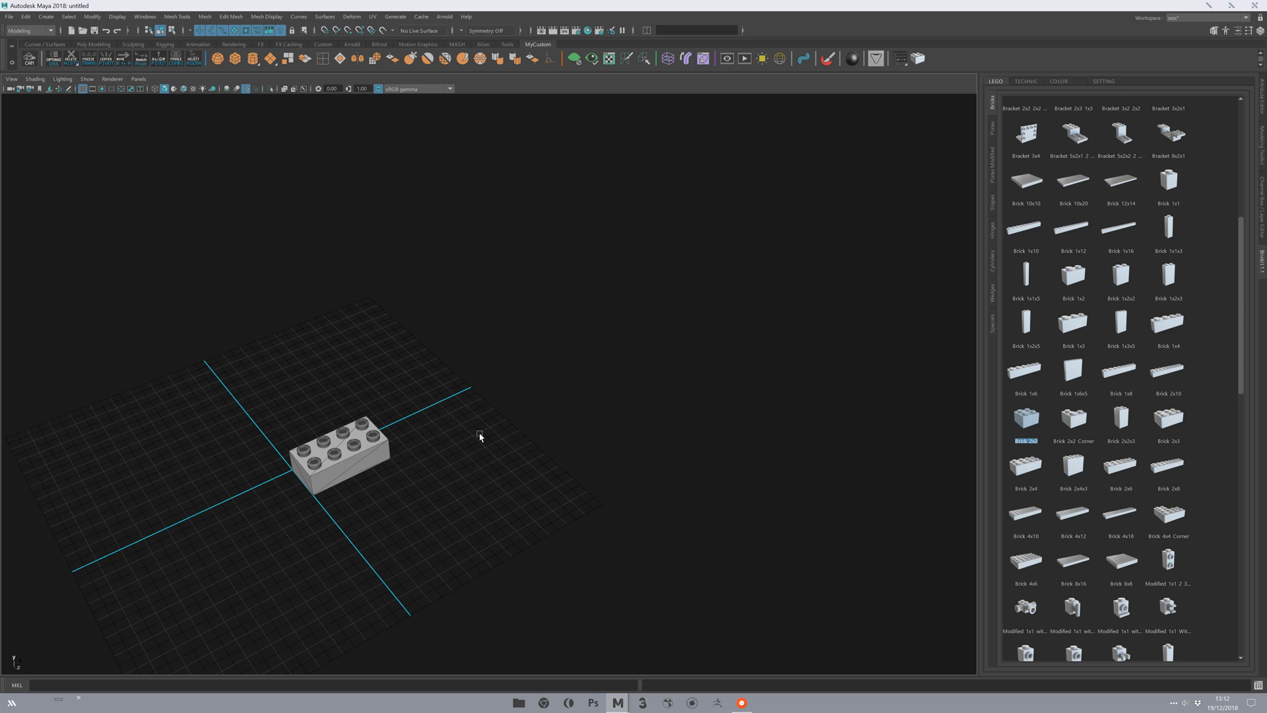
alt+drag(439, 501, 417, 468)
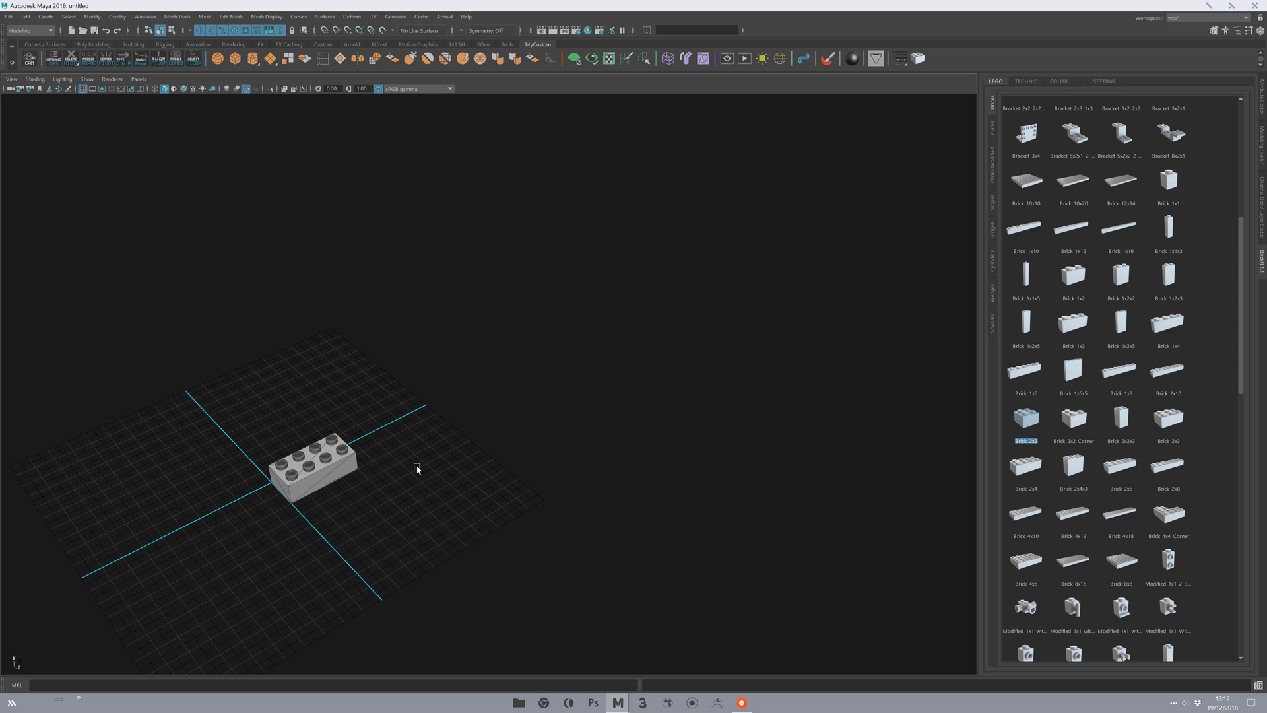
- Move the 2x4 brick off the grid, away from the origin, and deselect it
alt+drag(473, 487, 411, 467)
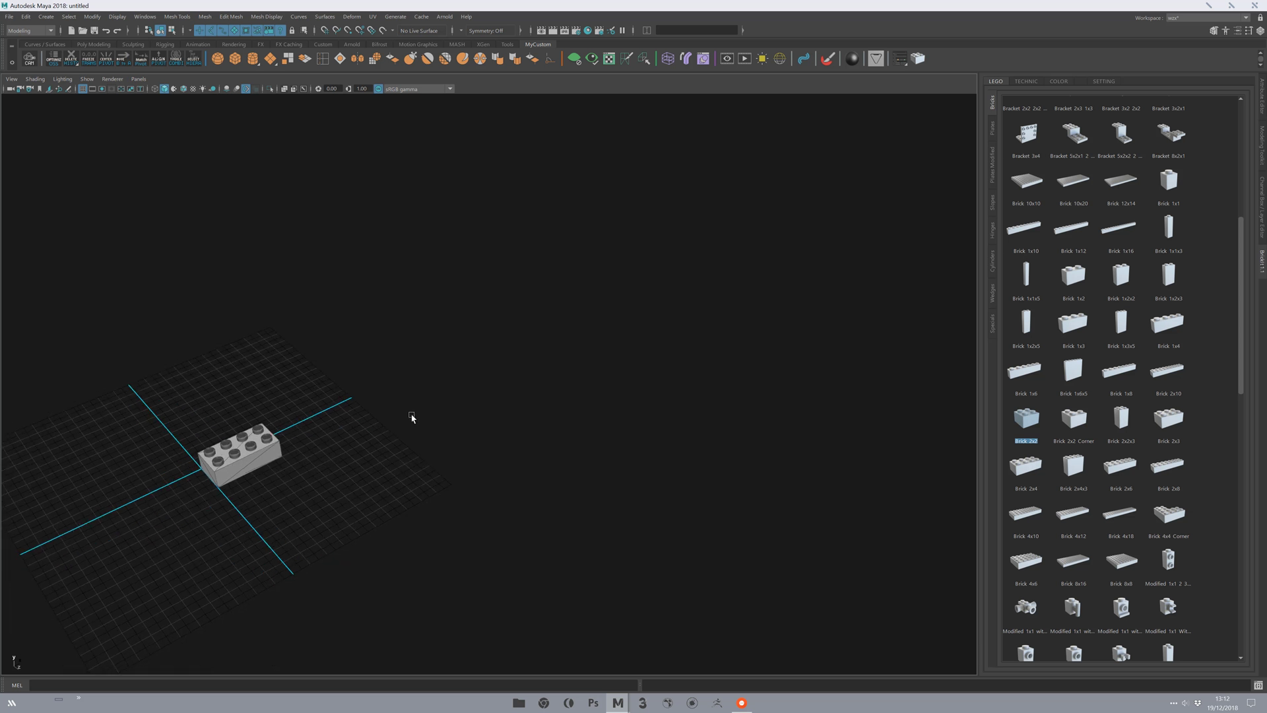
drag(387, 361, 267, 442)
alt+drag(209, 515, 465, 340)
key(ctrl+z)
alt+drag(504, 457, 448, 372)
drag(349, 360, 517, 203)
alt+drag(399, 302, 462, 400)
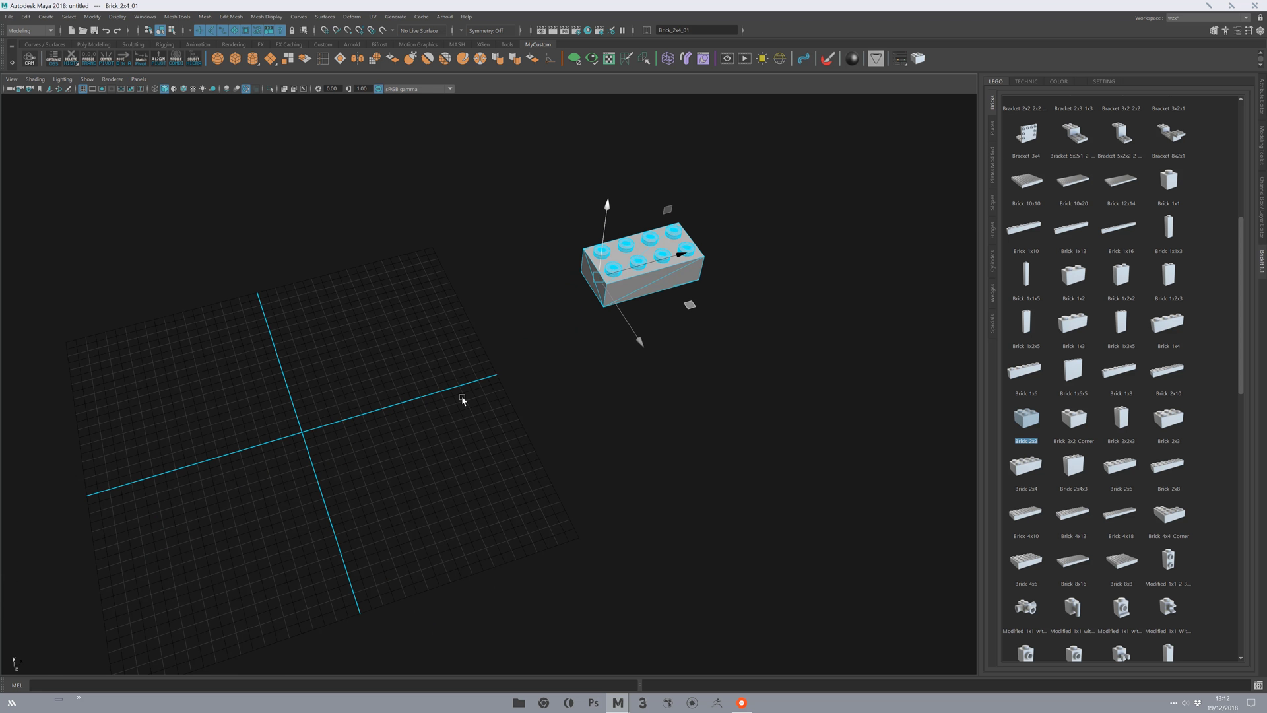
alt+middle_drag(643, 412, 569, 438)
alt+drag(569, 439, 602, 441)
click(835, 441)
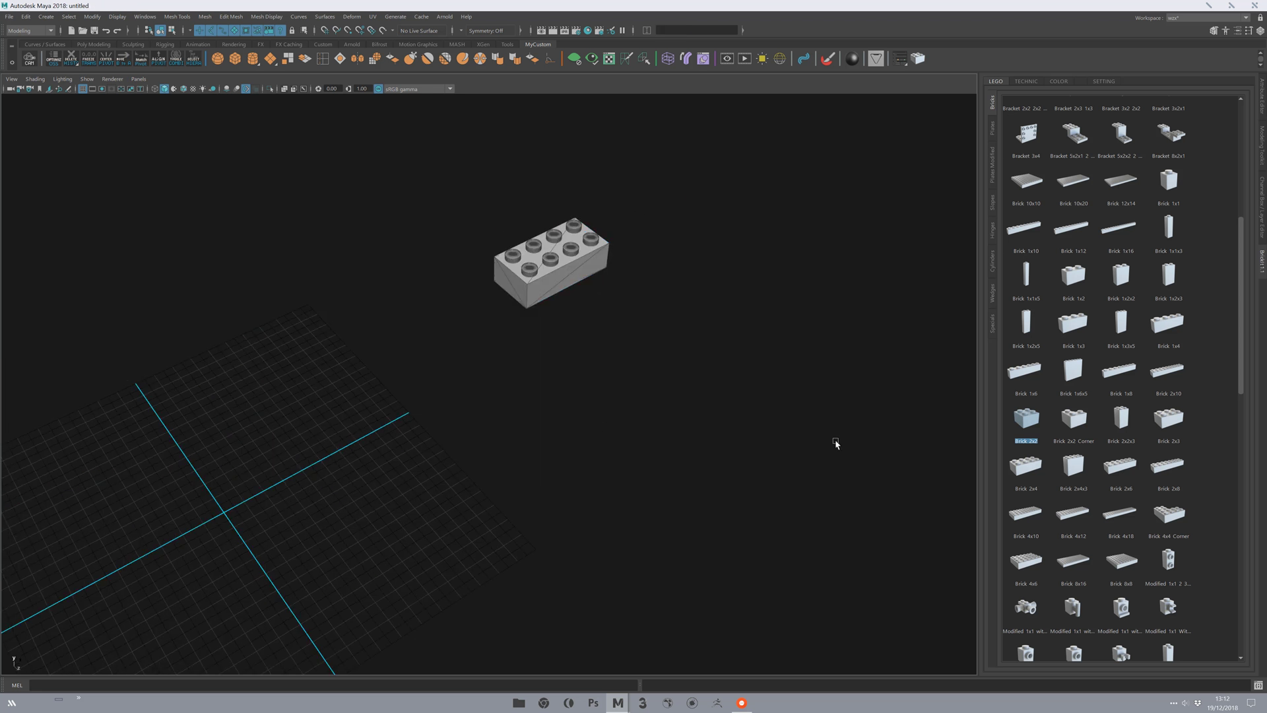
- Add a Brick 2x2 Corner at the grid origin and move it beside the 2x4 brick
click(1074, 418)
alt+drag(520, 460, 464, 473)
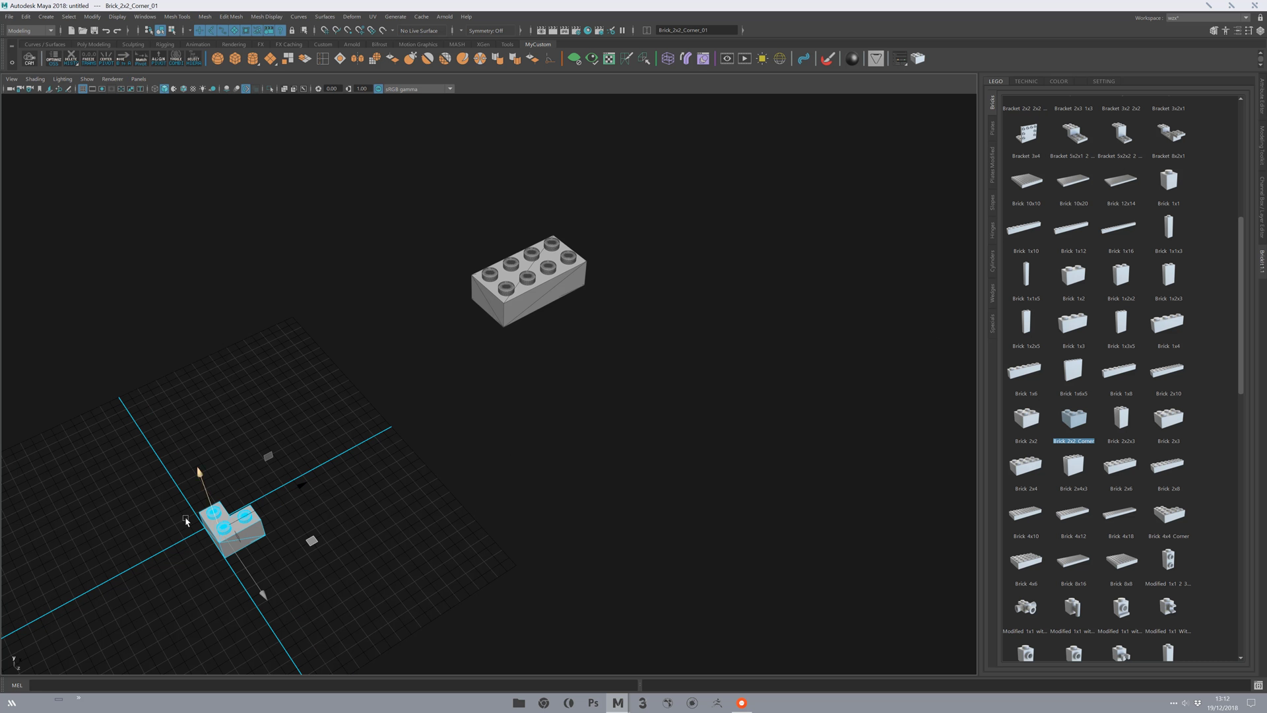
drag(230, 543, 251, 573)
key(ctrl+z)
scroll(380, 511, down, 1)
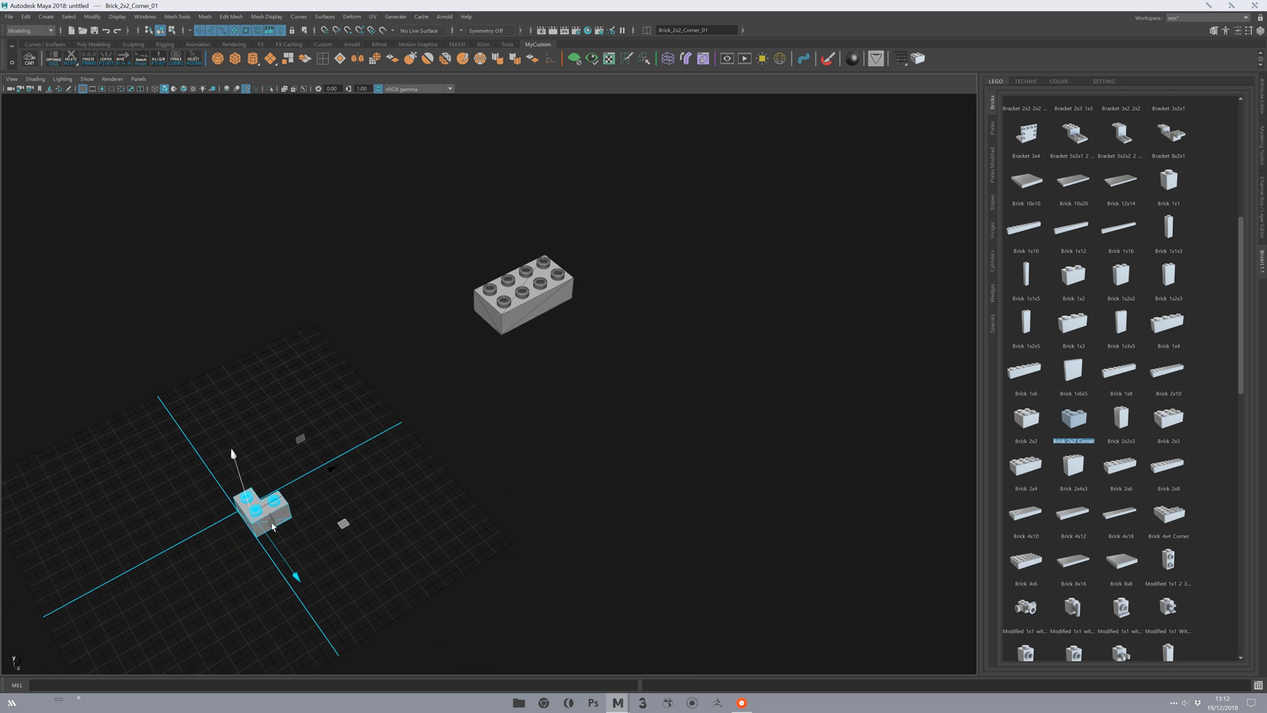
drag(246, 510, 576, 338)
scroll(517, 467, up, 2)
alt+middle_drag(512, 386, 473, 455)
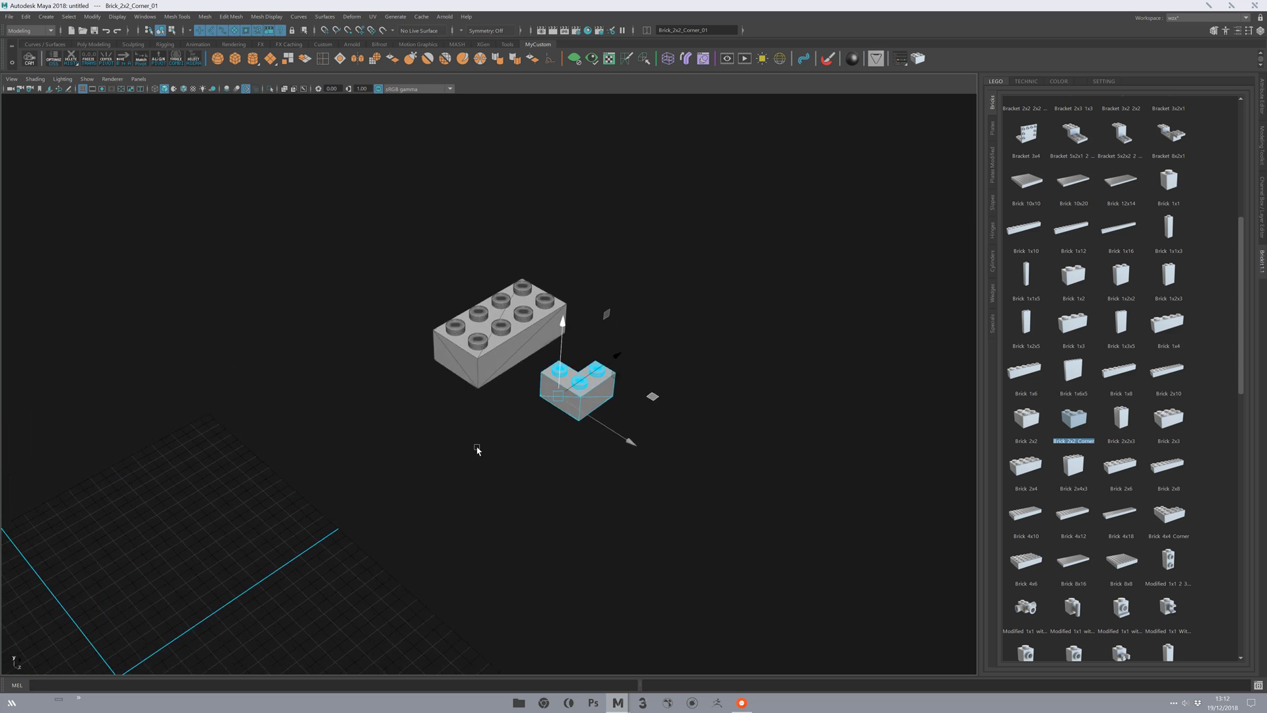
alt+middle_drag(549, 454, 481, 475)
scroll(481, 476, up, 2)
drag(501, 422, 635, 354)
alt+middle_drag(435, 394, 495, 406)
alt+middle_drag(442, 371, 445, 386)
- Point-snap the 2x2 corner brick onto the studs at the near end of the 2x4 brick
key(v)
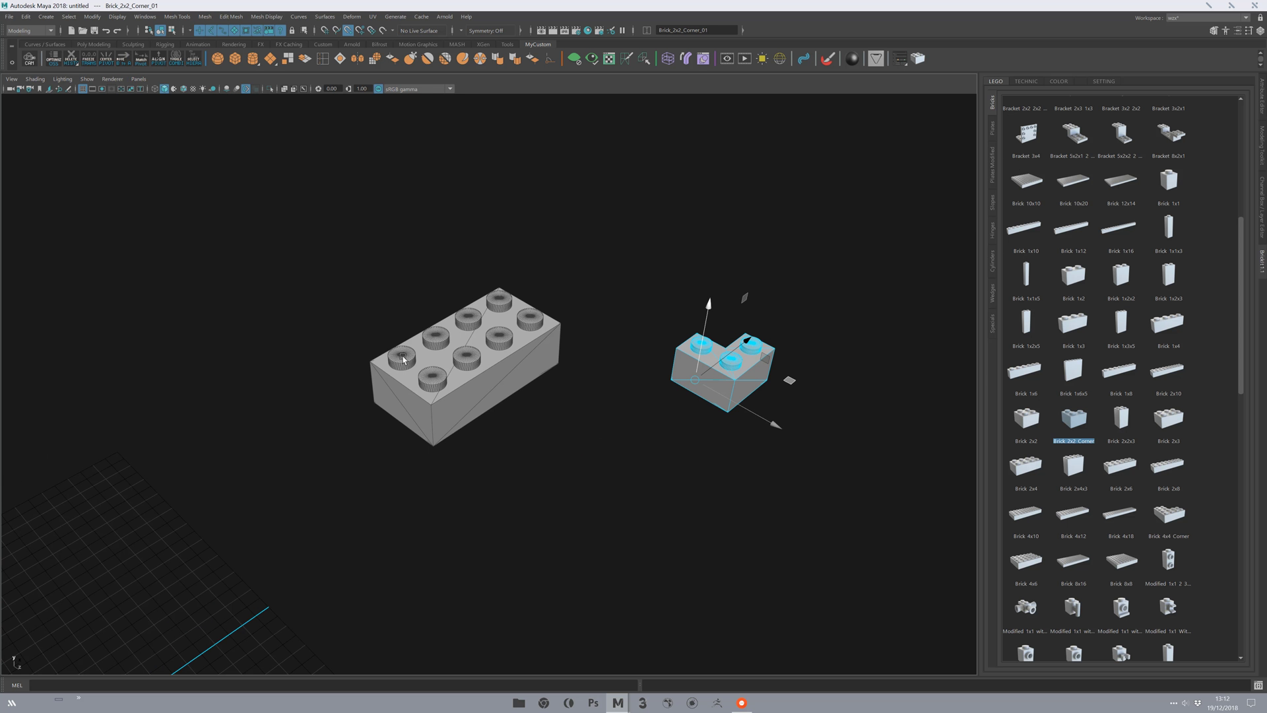
middle_click(402, 356)
click(395, 452)
alt+right_drag(441, 477, 363, 410)
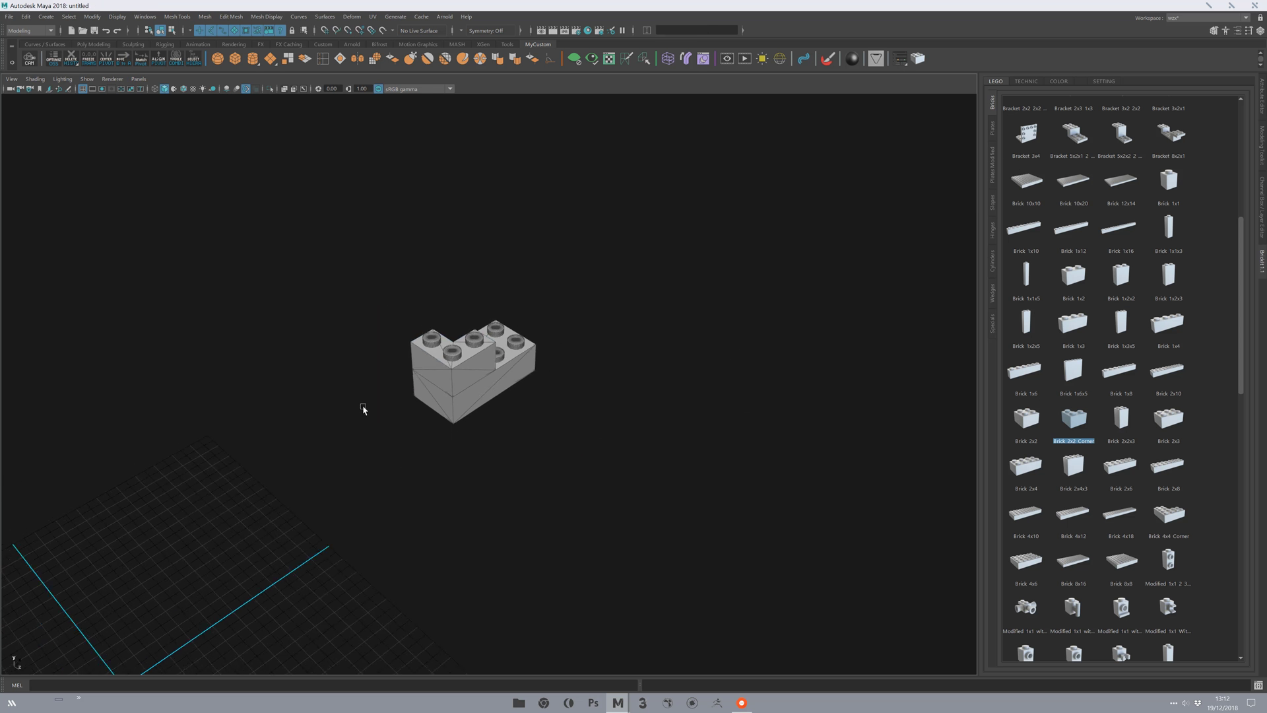
alt+drag(555, 389, 587, 383)
alt+drag(470, 394, 519, 425)
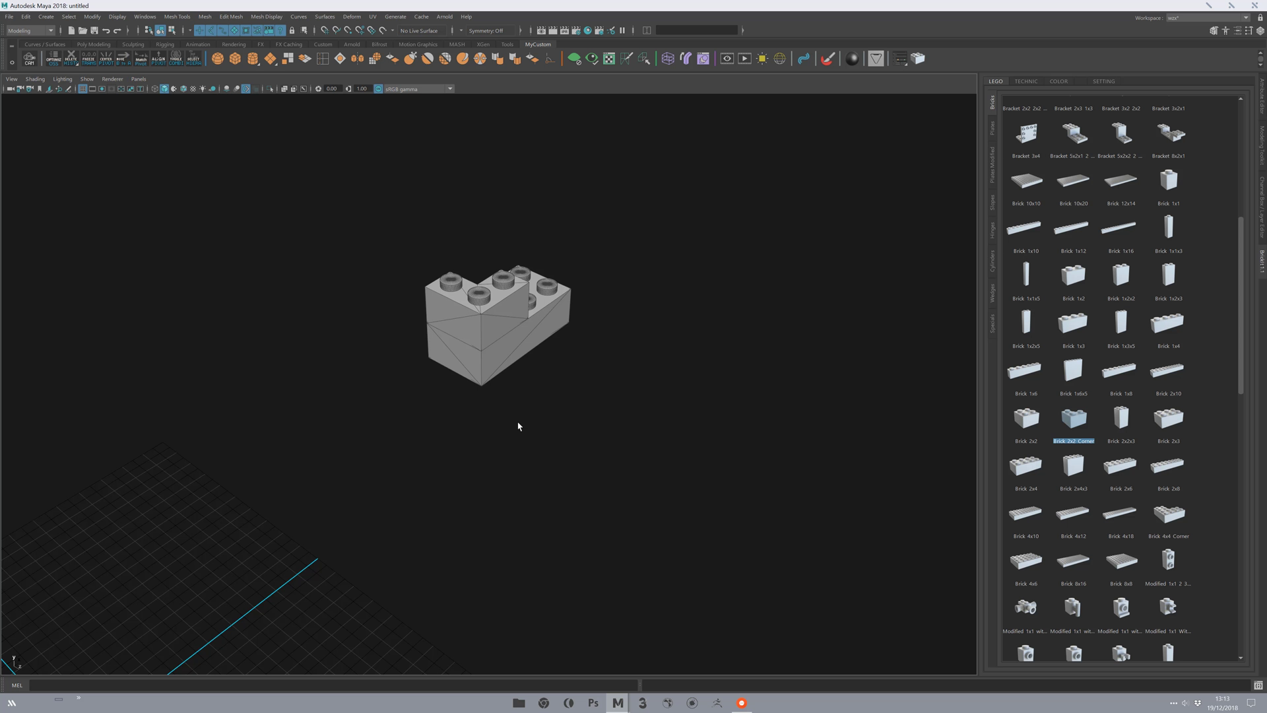
key(f)
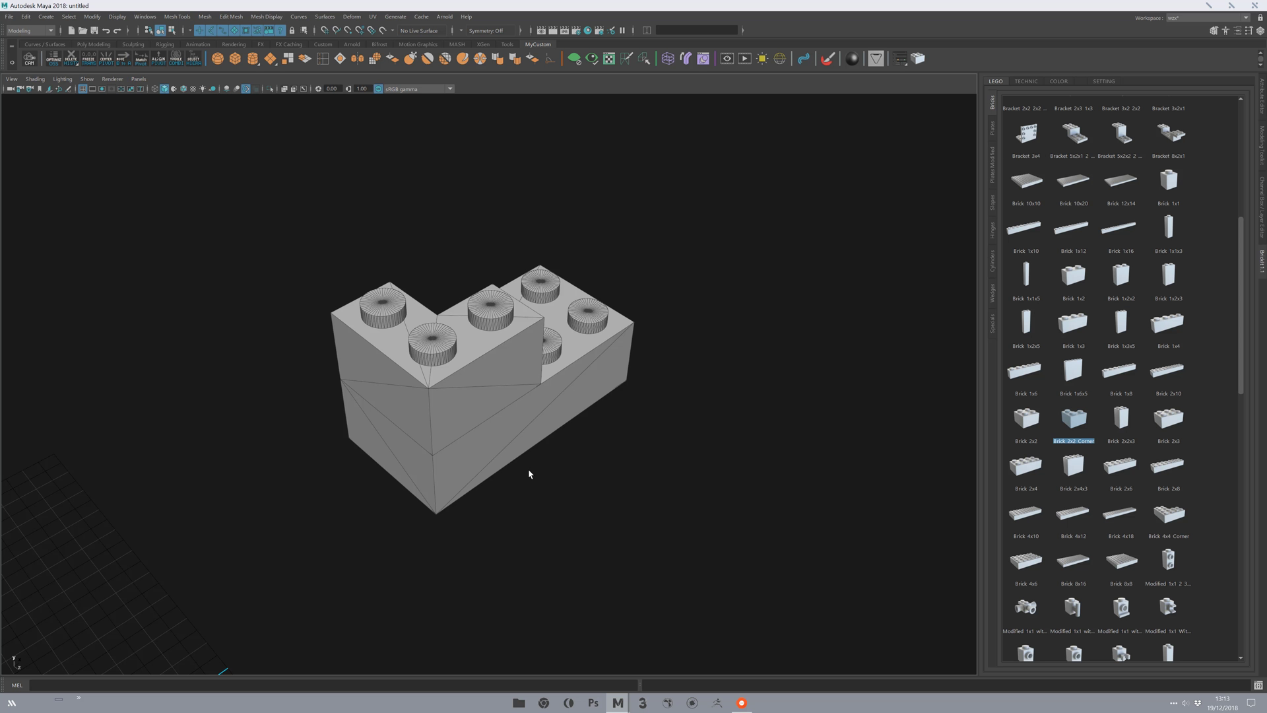
- Duplicate the 2x2 corner brick and point-snap the copy onto the studs at the far end of the 2x4 brick
alt+drag(547, 444, 495, 441)
drag(425, 363, 439, 417)
alt+middle_drag(495, 441, 526, 455)
click(482, 453)
click(437, 374)
scroll(399, 481, down, 3)
alt+drag(368, 446, 489, 464)
alt+middle_drag(490, 465, 489, 520)
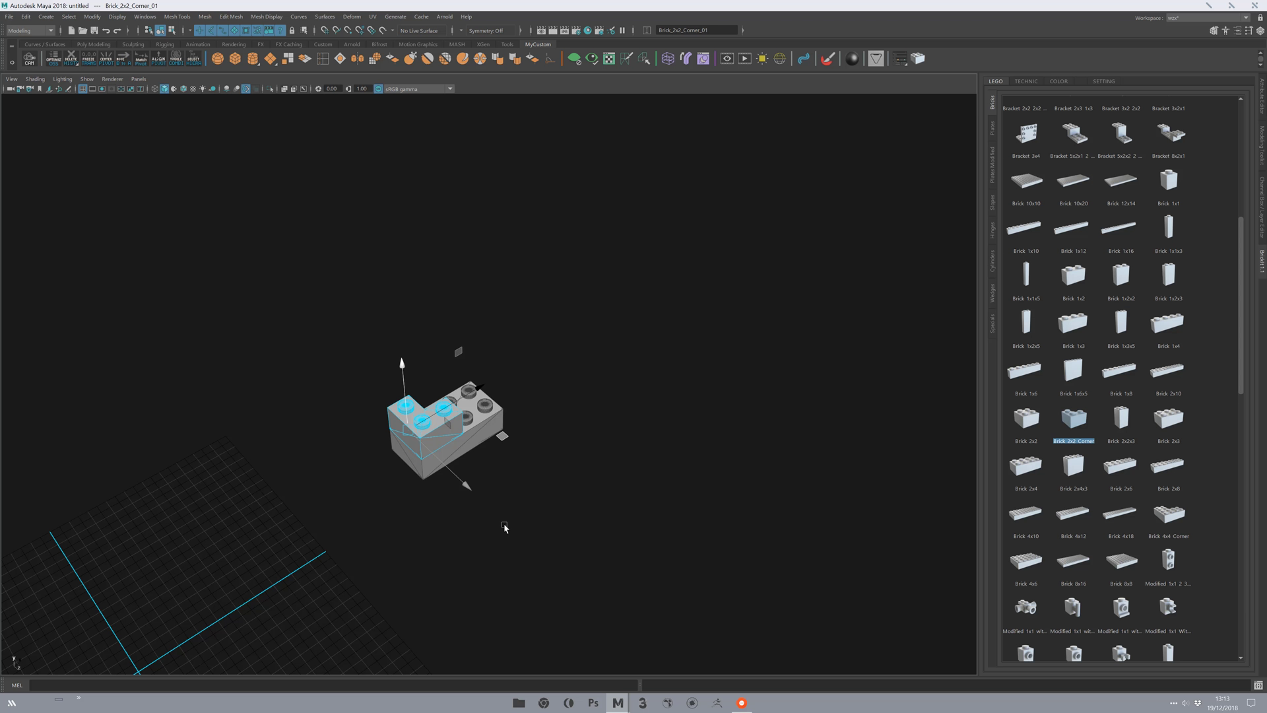
alt+drag(490, 520, 487, 490)
key(ctrl+d)
key(v)
middle_drag(408, 394, 407, 380)
click(484, 414)
alt+drag(483, 415, 528, 500)
scroll(529, 500, up, 2)
click(502, 398)
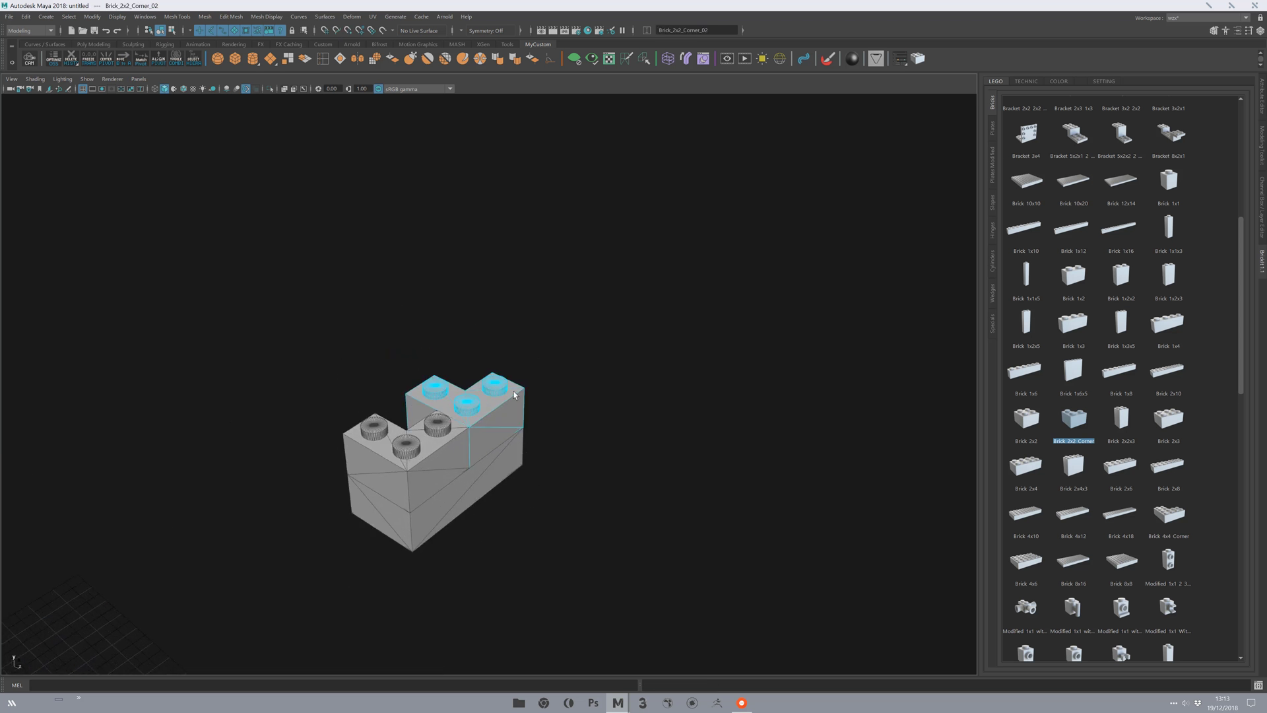
- Remove the copied corner brick, and try moving the two remaining stacked bricks together before undoing the moves
click(580, 410)
alt+right_drag(657, 352, 513, 376)
alt+drag(512, 376, 568, 305)
alt+middle_drag(567, 304, 567, 387)
alt+right_drag(567, 387, 467, 382)
alt+middle_drag(467, 382, 485, 317)
drag(433, 226, 613, 422)
alt+drag(456, 436, 483, 414)
middle_drag(483, 413, 520, 434)
key(ctrl+z)
alt+drag(519, 434, 432, 408)
middle_drag(432, 408, 562, 454)
key(ctrl+z)
key(ctrl+z)
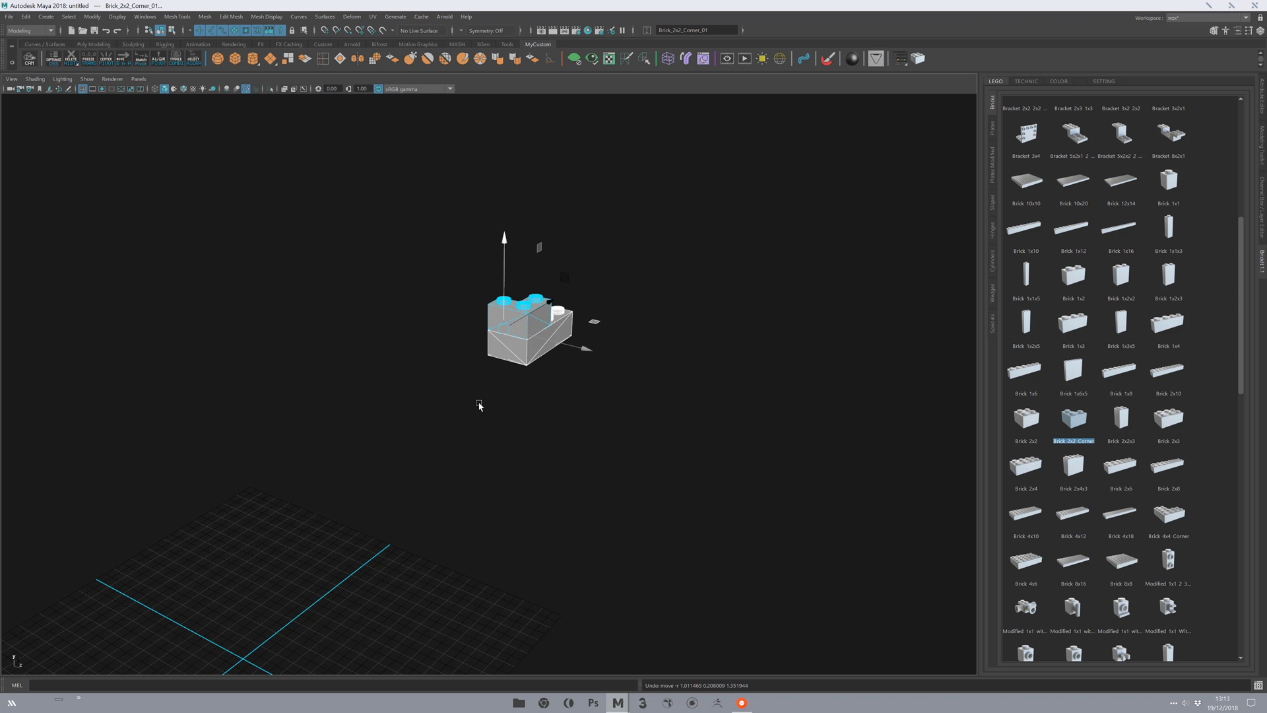
click(551, 512)
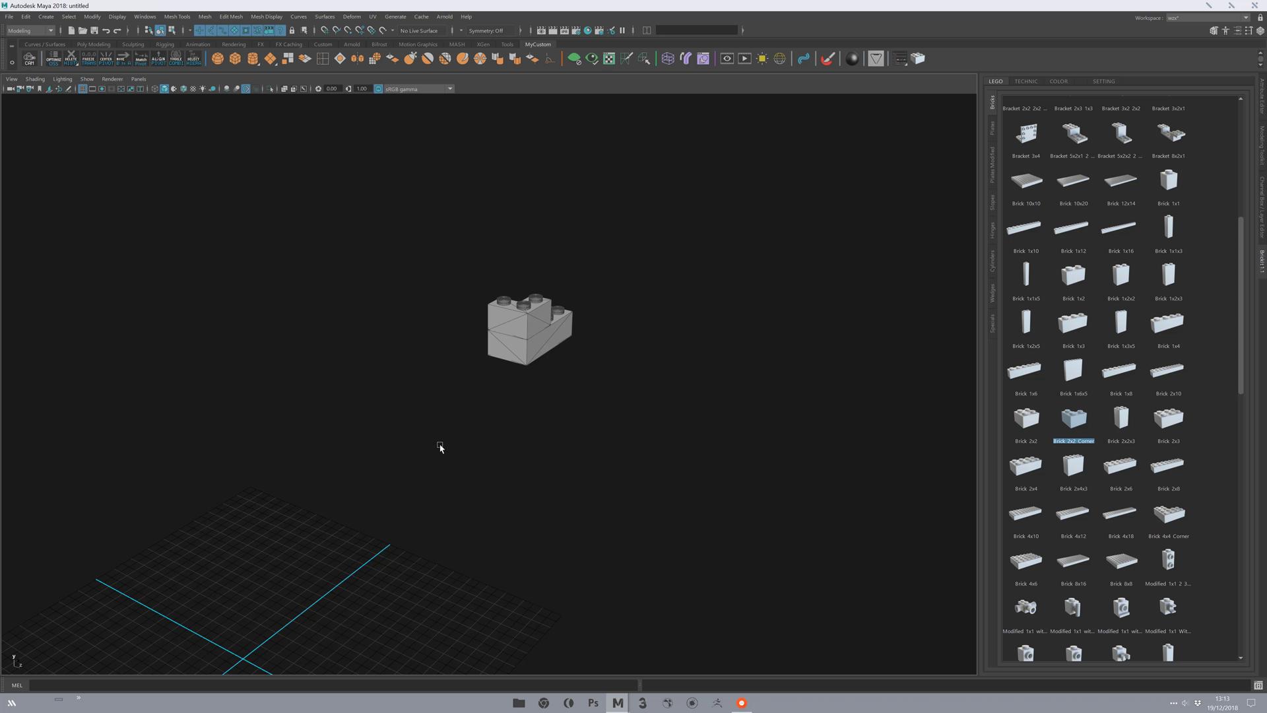
- Move the 2x2 corner brick off the 2x4 brick's studs and place it freely alongside
drag(576, 326, 539, 380)
click(616, 285)
alt+middle_drag(511, 336, 473, 360)
alt+drag(473, 360, 472, 396)
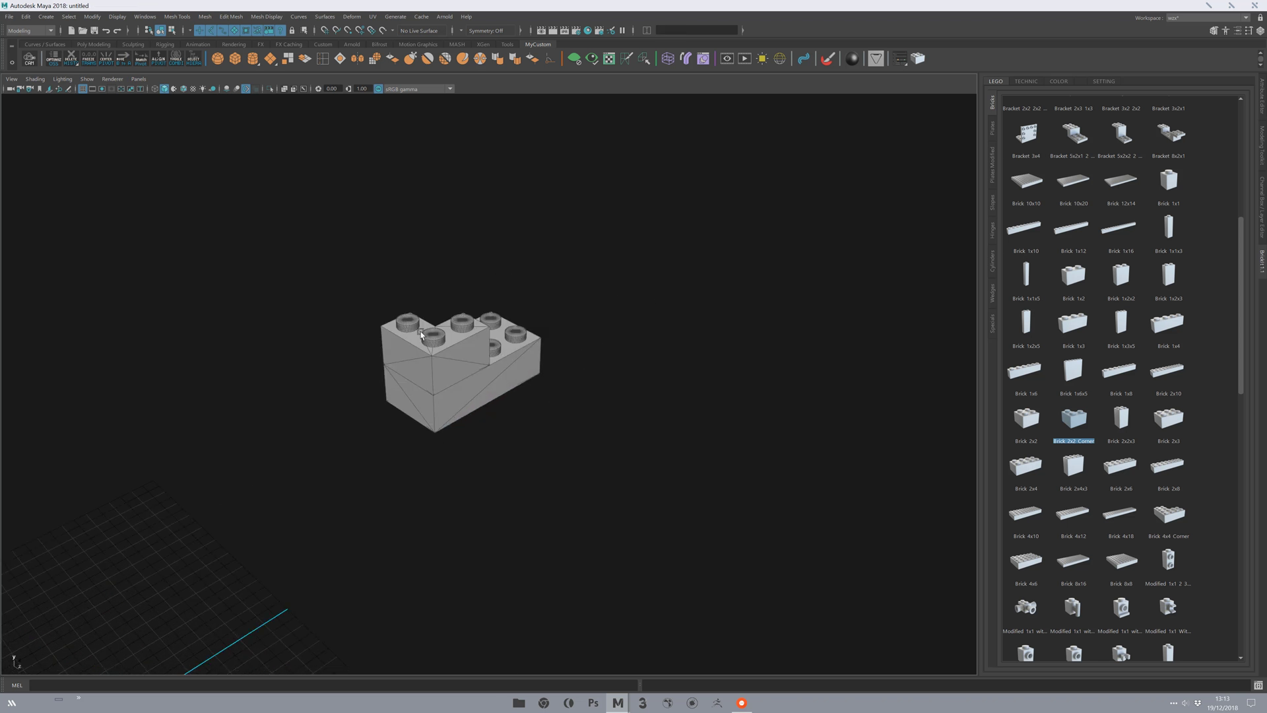
click(425, 353)
alt+middle_drag(426, 353, 474, 400)
alt+right_drag(379, 401, 447, 476)
alt+right_drag(635, 479, 599, 463)
alt+middle_drag(598, 462, 574, 422)
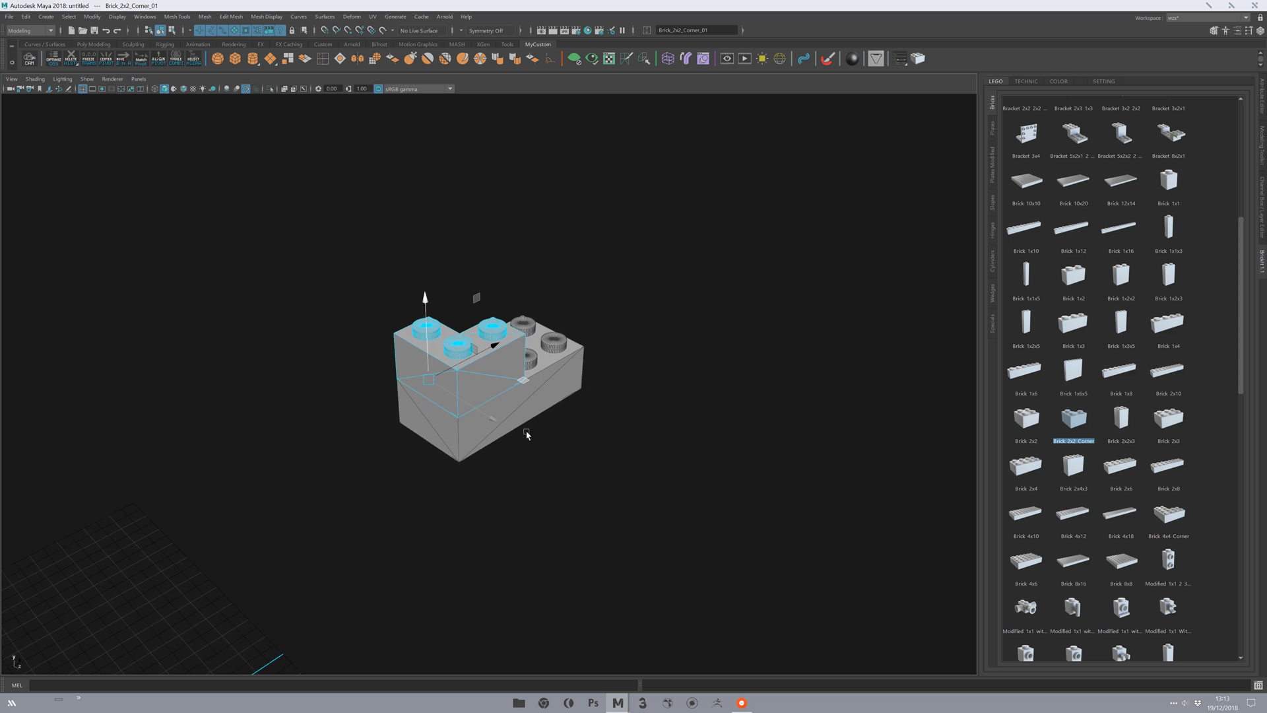
alt+right_drag(574, 422, 594, 510)
alt+middle_drag(577, 421, 642, 368)
mouse_move(641, 368)
alt+right_down()
mouse_move(521, 378)
mouse_move(619, 371)
alt+right_up()
click(619, 371)
alt+drag(619, 373, 431, 404)
click(398, 481)
scroll(421, 524, up, 2)
alt+right_drag(421, 523, 402, 498)
middle_drag(402, 497, 503, 489)
alt+right_drag(503, 489, 512, 501)
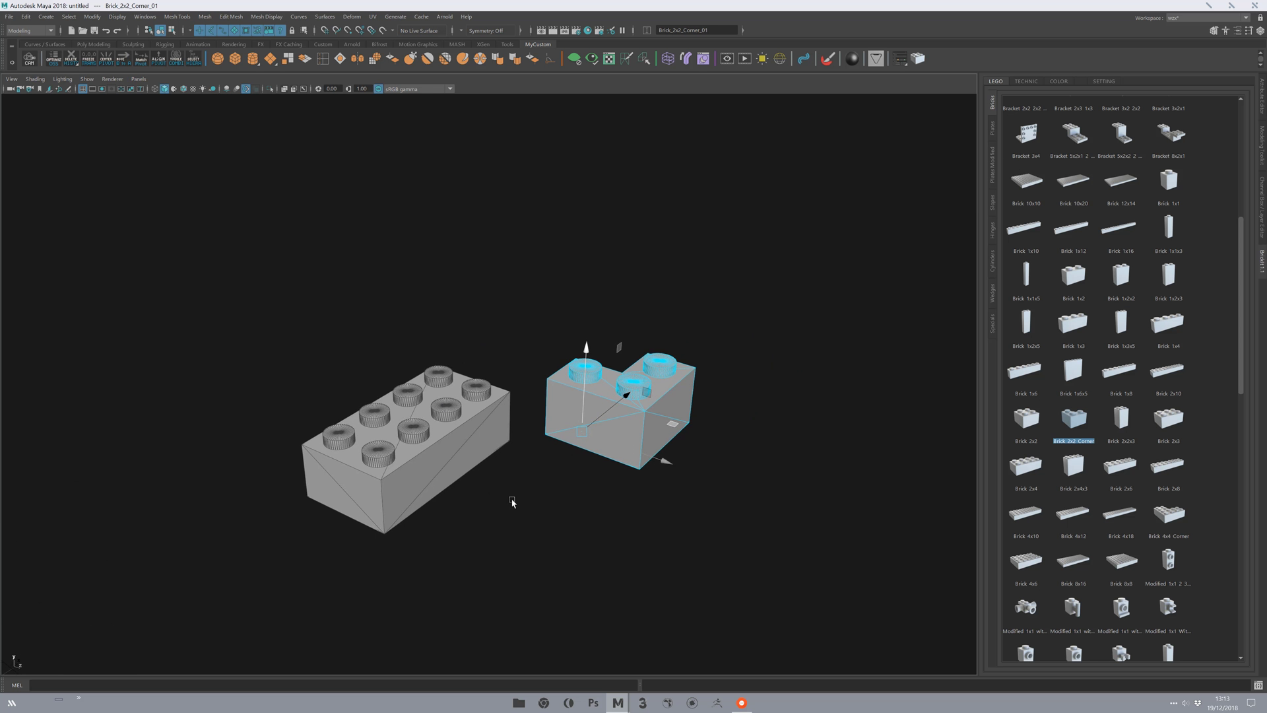
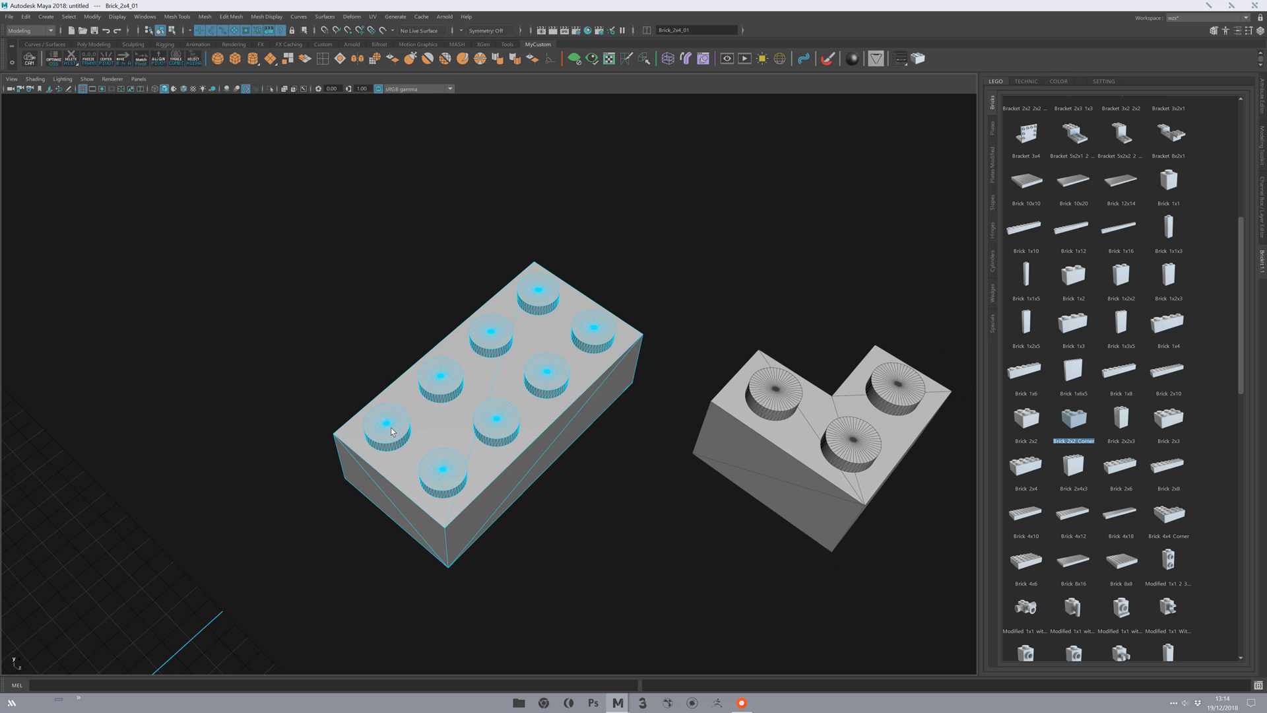
- Examine the undersides of the 2x4 and 2x2 corner bricks, including the tubes and the snap locators
alt+drag(565, 416, 375, 311)
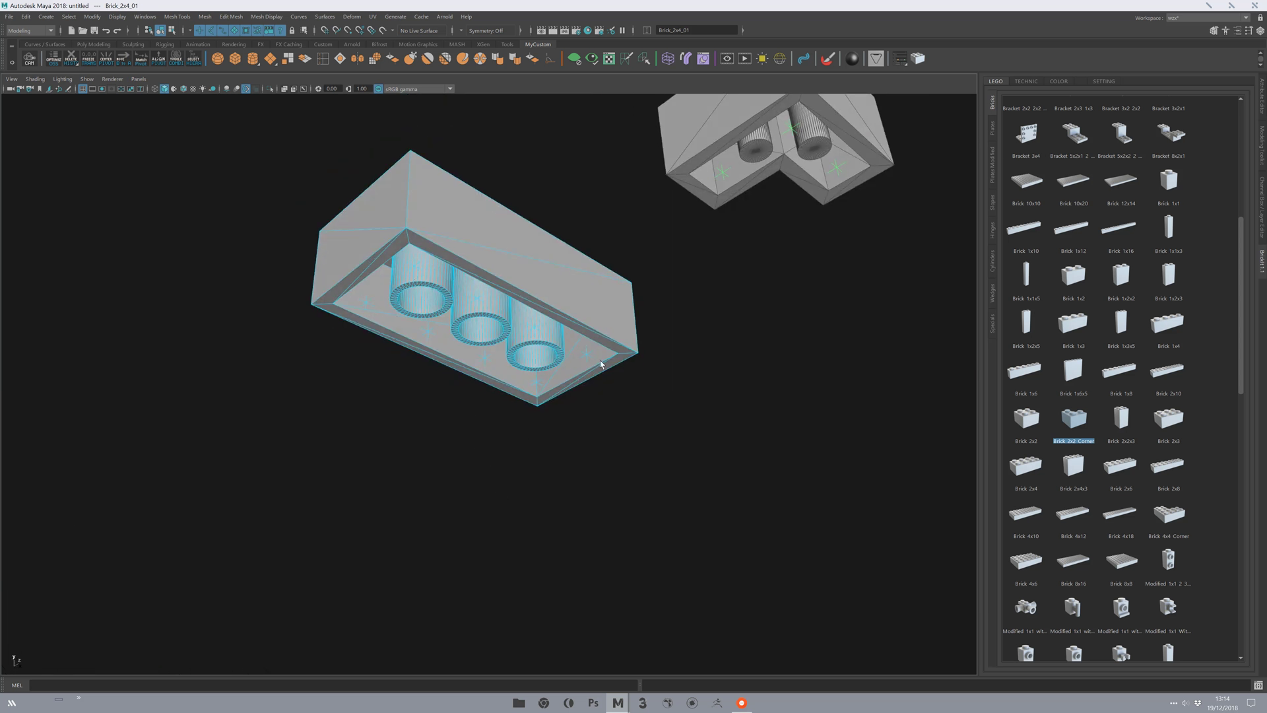
alt+drag(475, 311, 347, 330)
click(599, 458)
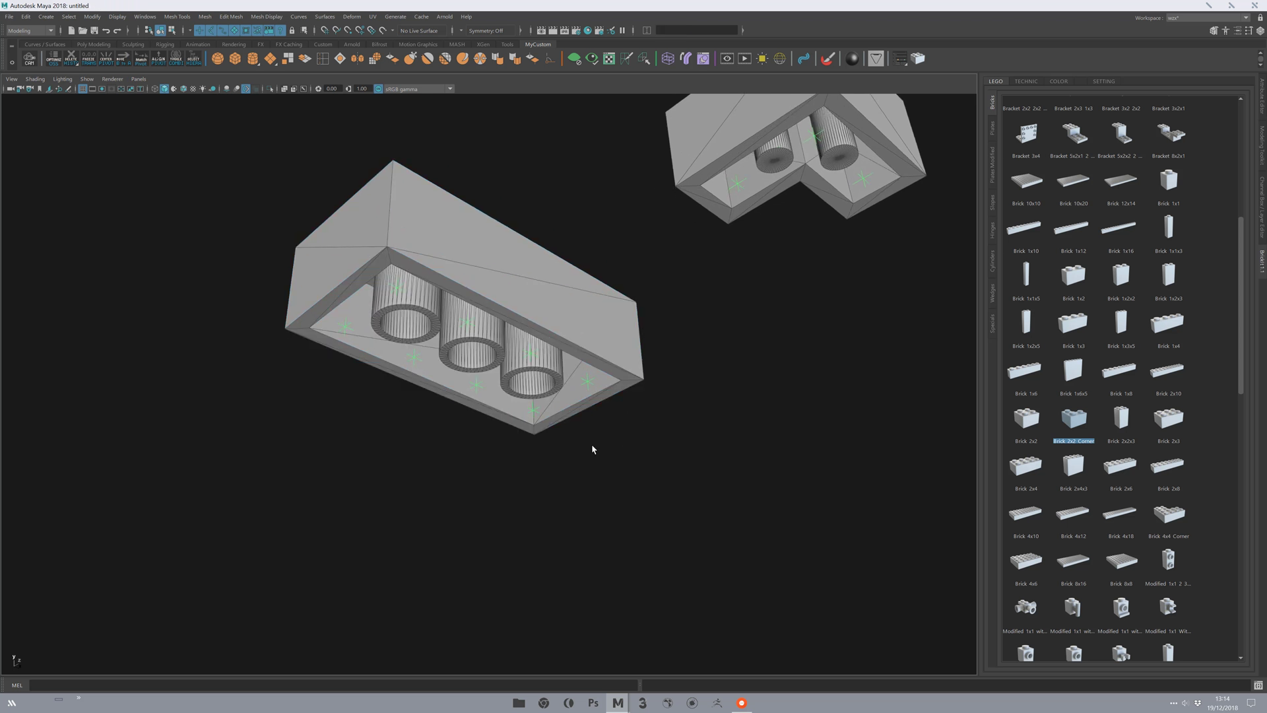
alt+drag(599, 458, 589, 448)
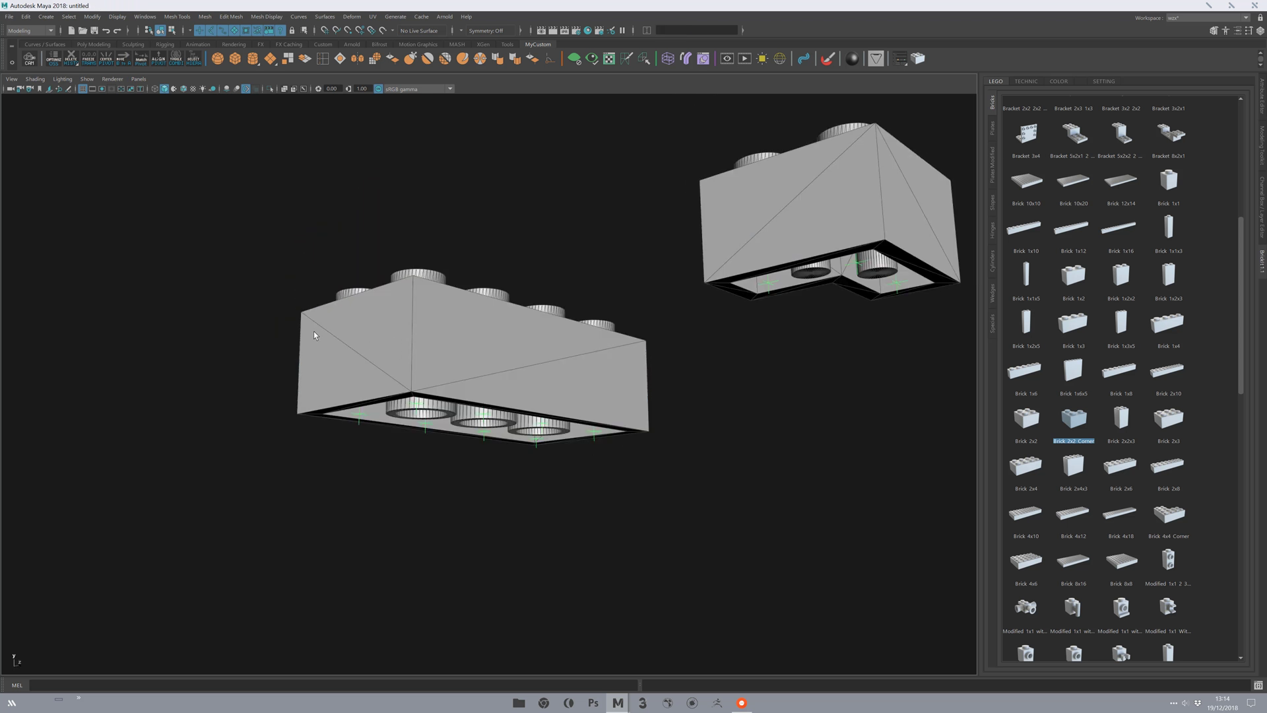
alt+drag(619, 433, 394, 269)
alt+drag(547, 375, 498, 401)
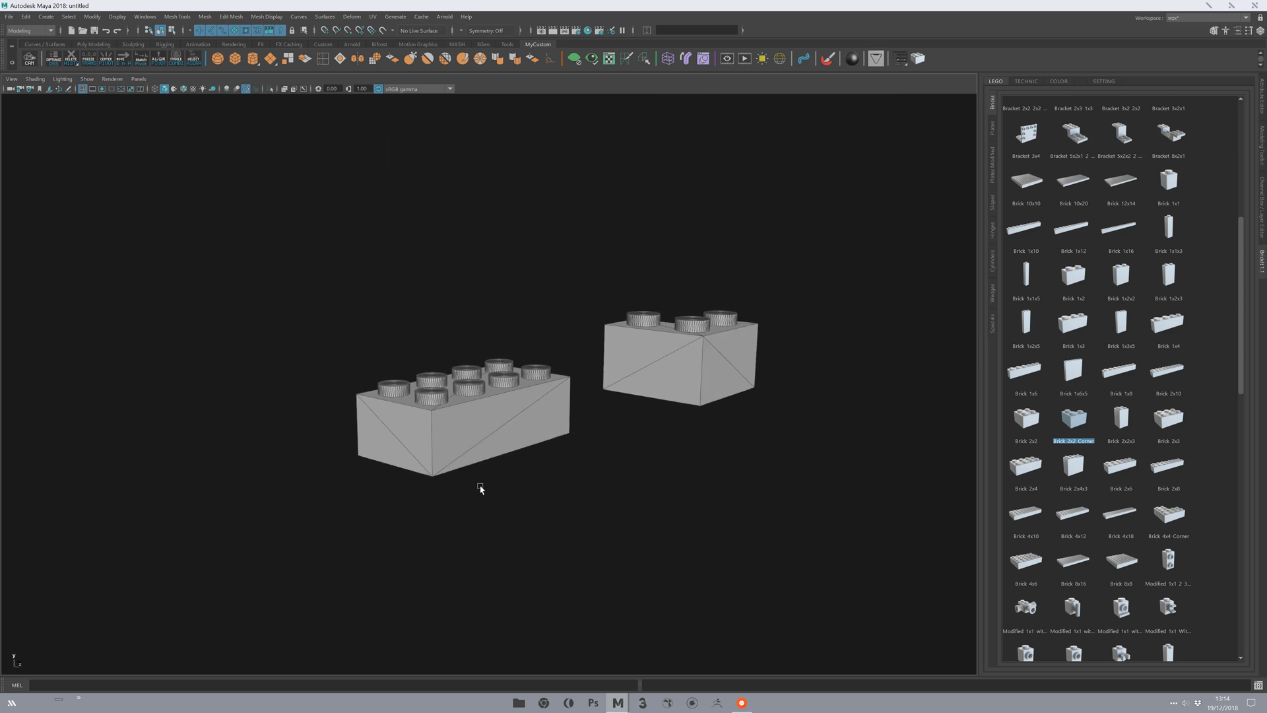
- Add a Brick 2x4x3 at the grid origin
click(643, 357)
alt+drag(635, 423, 601, 631)
alt+middle_drag(600, 630, 600, 557)
alt+right_drag(599, 557, 427, 451)
alt+drag(427, 451, 597, 438)
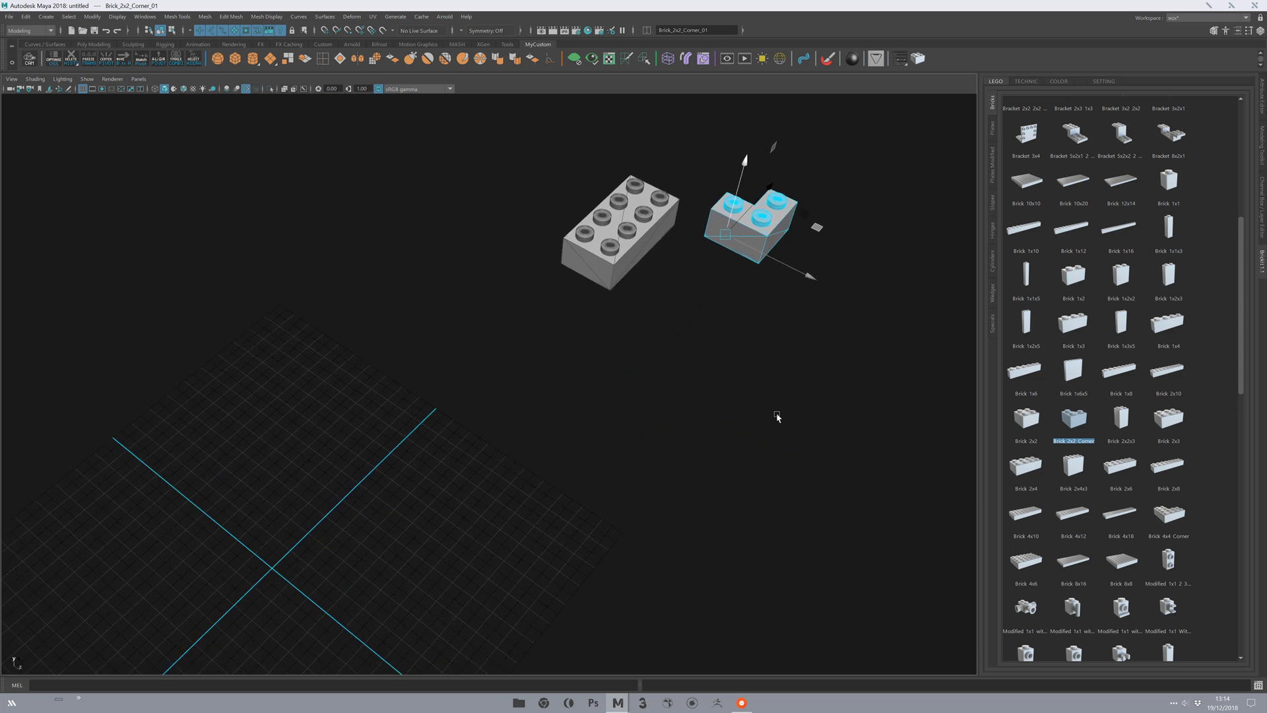
click(1074, 470)
alt+middle_drag(435, 601, 495, 512)
alt+right_drag(495, 512, 518, 611)
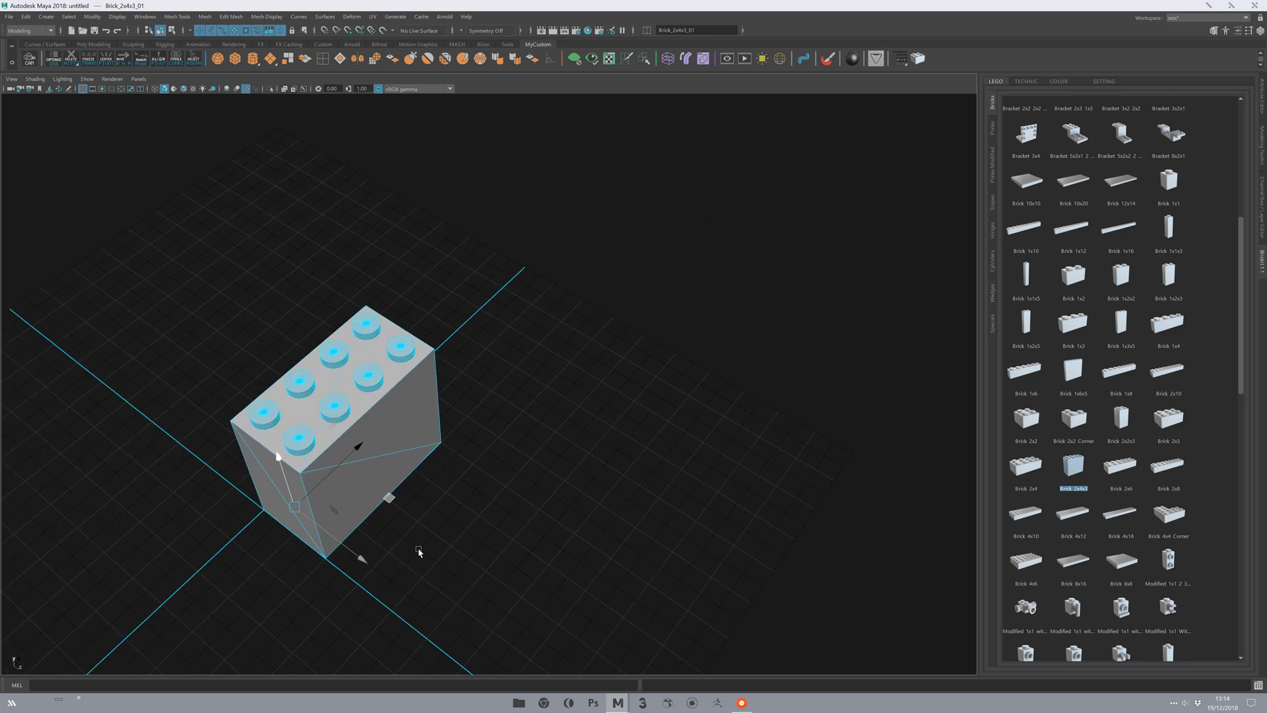
- Examine the pivot, tubes and locators under the 2x4x3 brick, then delete the brick
alt+drag(518, 612, 404, 441)
alt+right_drag(405, 441, 456, 528)
alt+drag(457, 528, 349, 442)
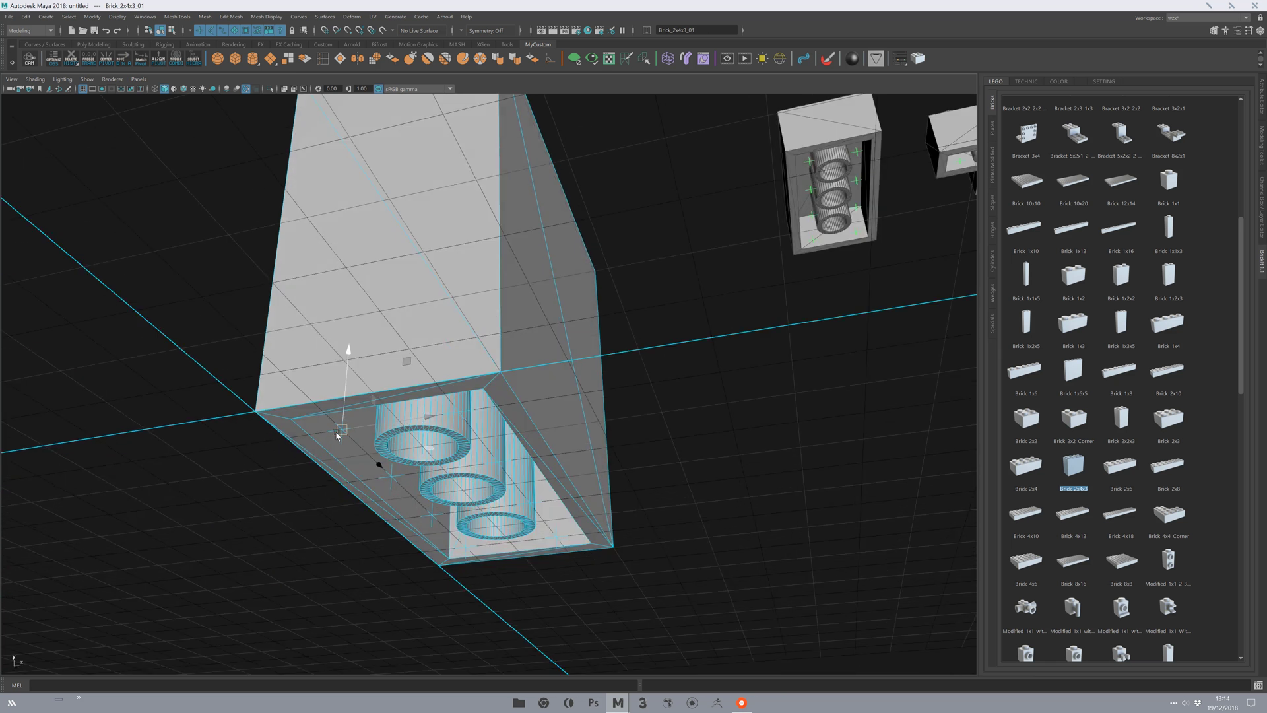
alt+right_drag(385, 518, 356, 343)
alt+drag(357, 343, 476, 472)
alt+middle_drag(476, 473, 478, 463)
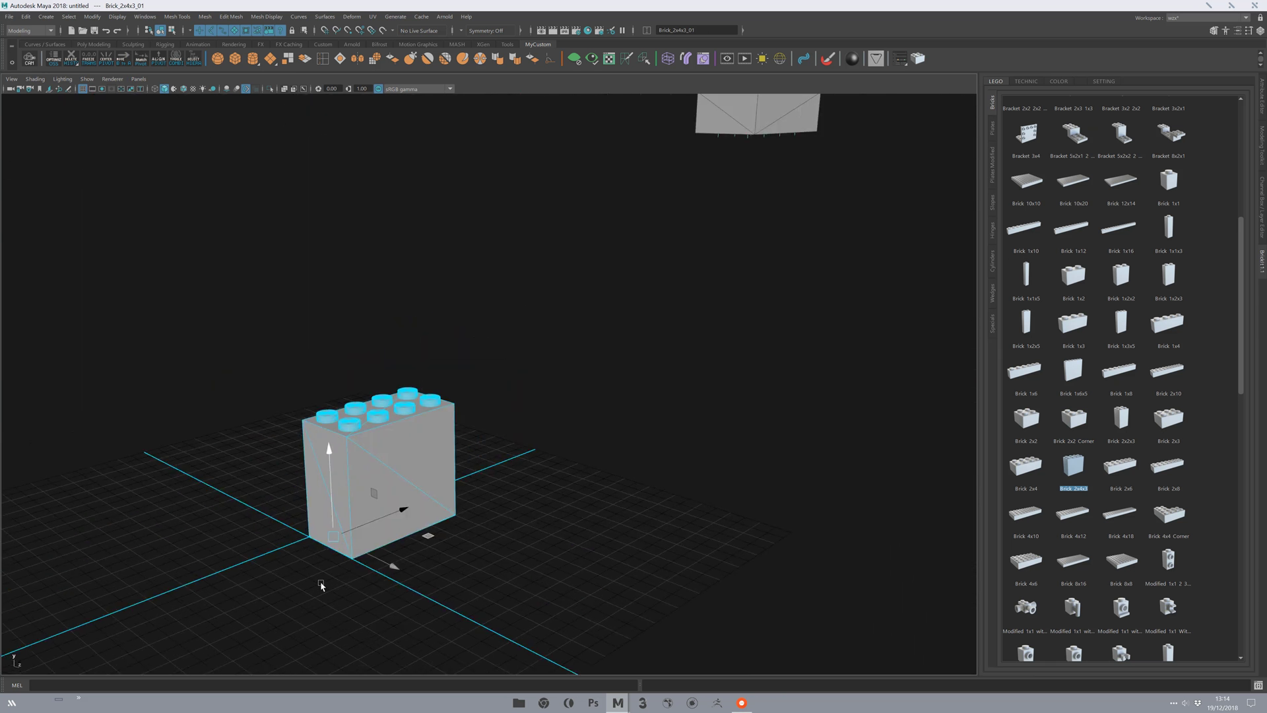
key(Delete)
- Select the 2x2 corner brick and point-snap it onto the studs at the far end of the 2x4 brick
alt+middle_drag(753, 225, 597, 394)
alt+drag(597, 393, 418, 446)
alt+right_drag(418, 447, 502, 522)
alt+drag(502, 522, 621, 436)
alt+middle_drag(620, 435, 558, 473)
drag(668, 261, 635, 519)
click(629, 381)
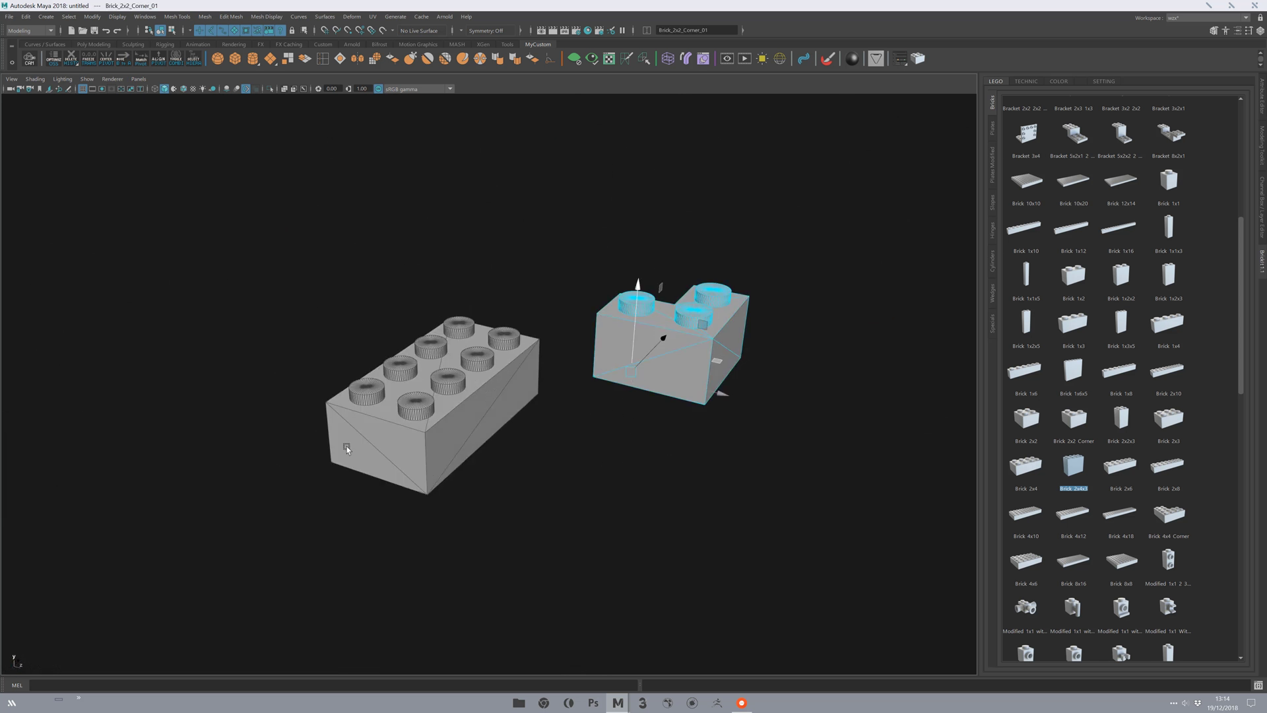
drag(365, 330, 357, 533)
alt+middle_drag(374, 519, 354, 578)
alt+right_drag(353, 578, 583, 524)
drag(680, 327, 605, 517)
alt+middle_drag(605, 518, 597, 489)
alt+drag(510, 361, 558, 307)
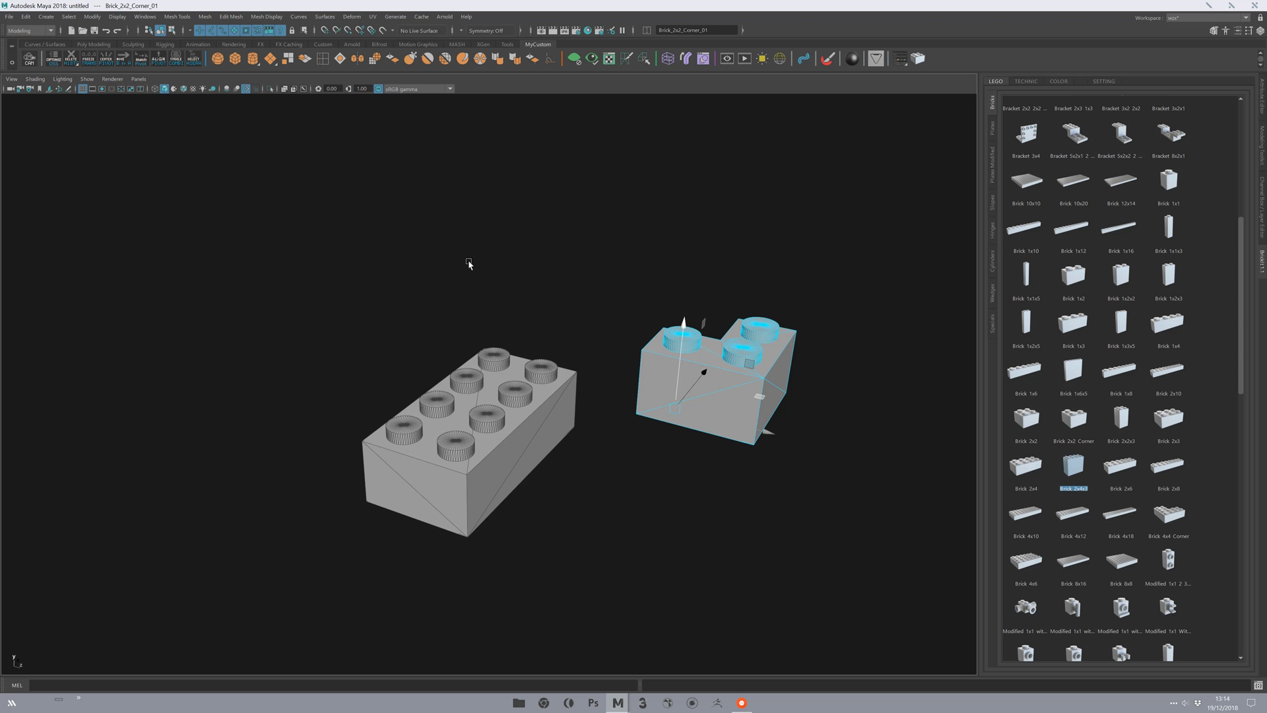
middle_drag(524, 427, 628, 414)
key(v)
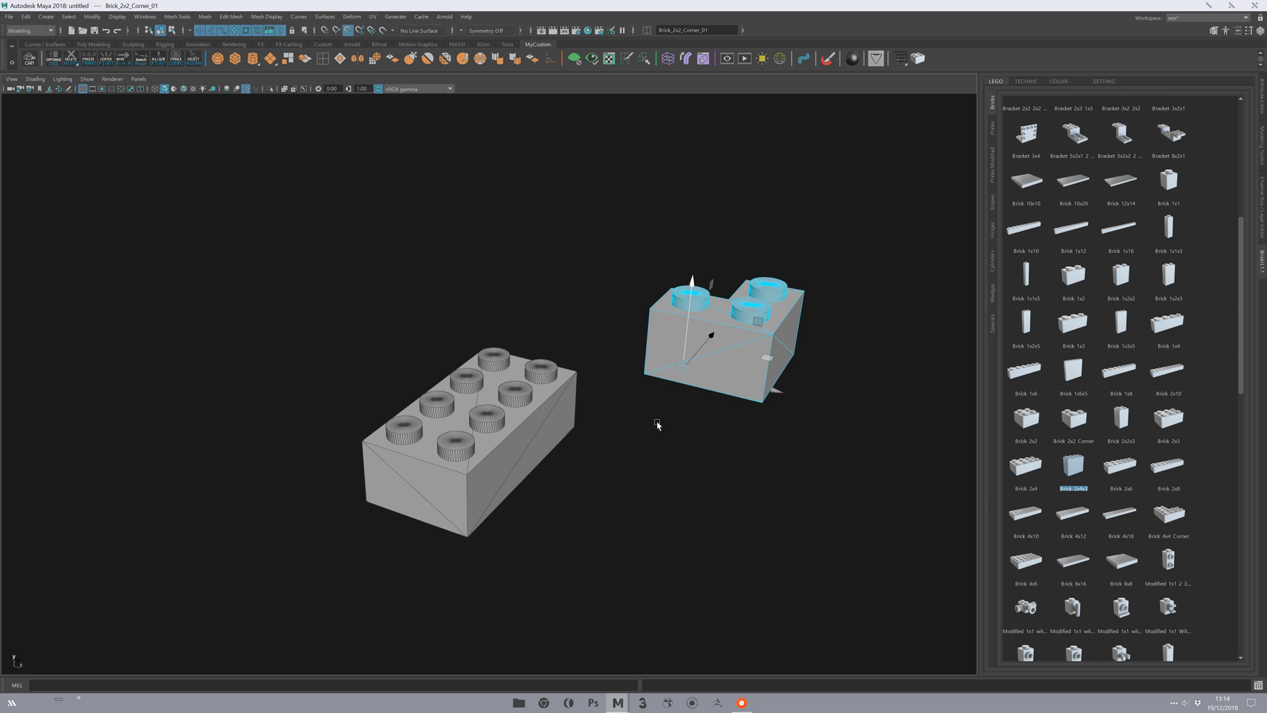
middle_drag(580, 443, 498, 357)
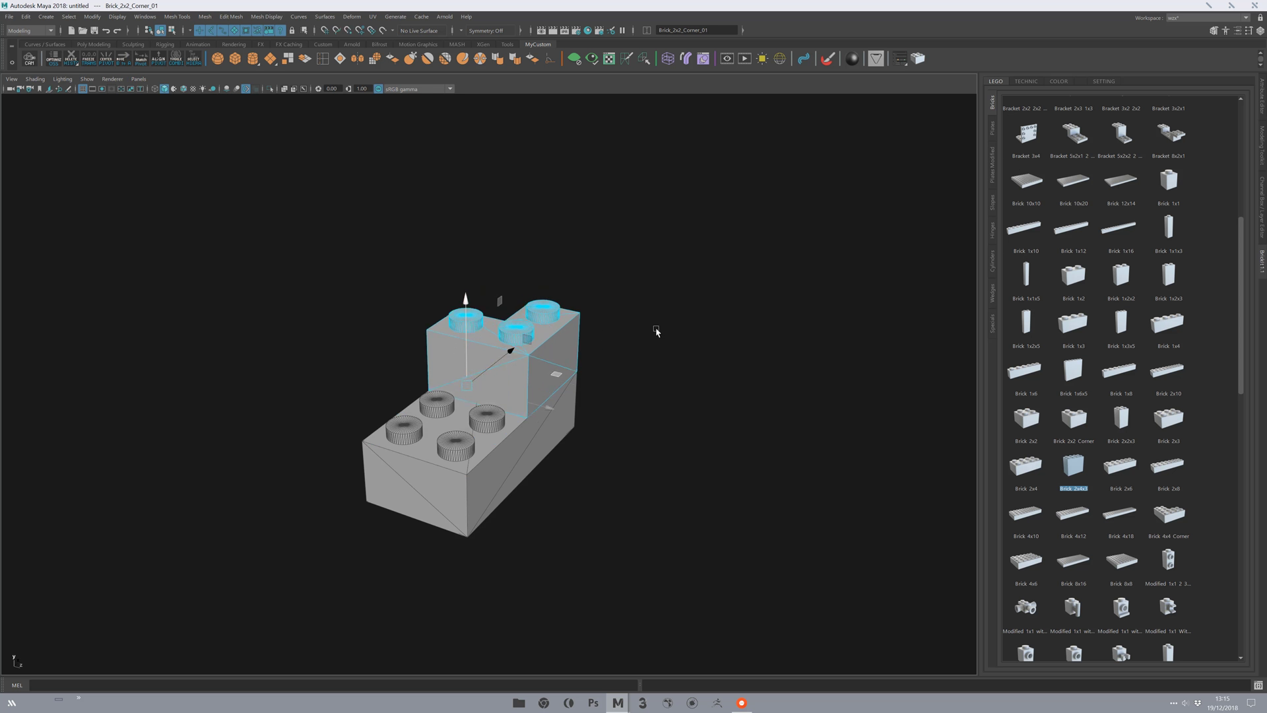
- Move the 2x2 corner brick off the far studs and out to the side of the 2x4 brick
click(684, 333)
alt+right_drag(730, 379, 561, 320)
mouse_move(561, 320)
alt+mouse_down()
mouse_move(528, 320)
mouse_move(580, 314)
mouse_move(554, 321)
alt+mouse_up()
scroll(565, 453, up, 4)
click(556, 382)
alt+middle_drag(549, 503, 549, 485)
scroll(548, 484, down, 2)
middle_drag(499, 436, 715, 402)
- Select the 2x4 brick and point-snap it onto a stud of the 2x2 corner brick
click(544, 378)
alt+middle_drag(615, 421, 489, 487)
scroll(489, 486, up, 2)
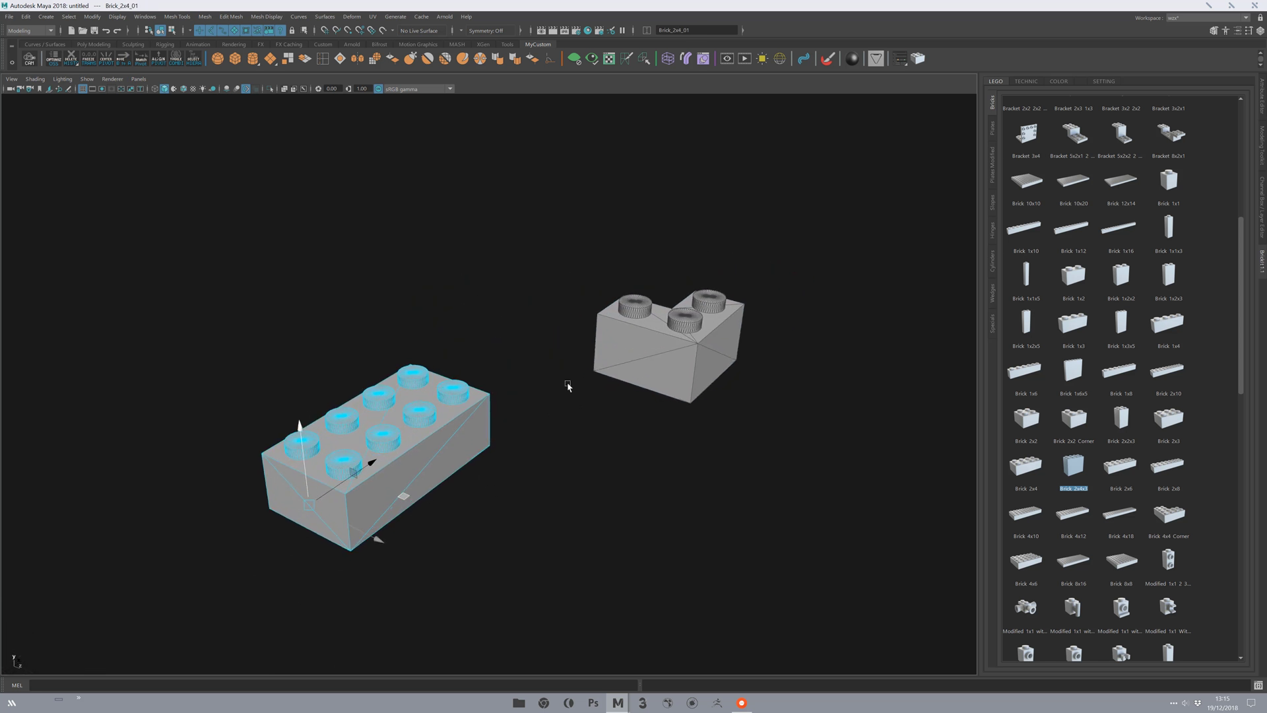
key(v)
middle_click(635, 311)
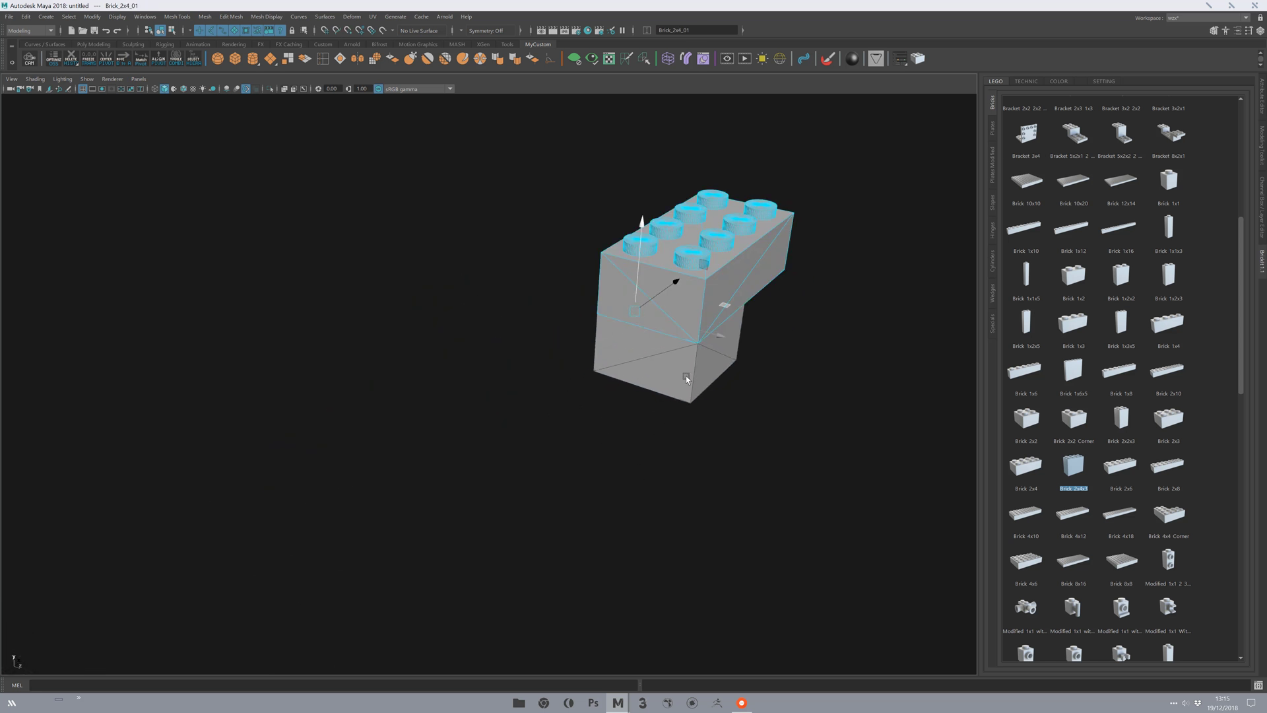
alt+middle_drag(667, 404, 546, 446)
- Separate the 2x4 brick from the top of the corner brick and deselect it
click(546, 446)
key(v)
mouse_move(544, 301)
middle_down()
mouse_move(529, 286)
mouse_move(526, 301)
middle_up()
scroll(454, 437, down, 2)
alt+middle_drag(560, 342, 670, 384)
alt+drag(669, 384, 545, 400)
scroll(546, 400, up, 1)
alt+middle_drag(543, 415, 610, 366)
click(600, 398)
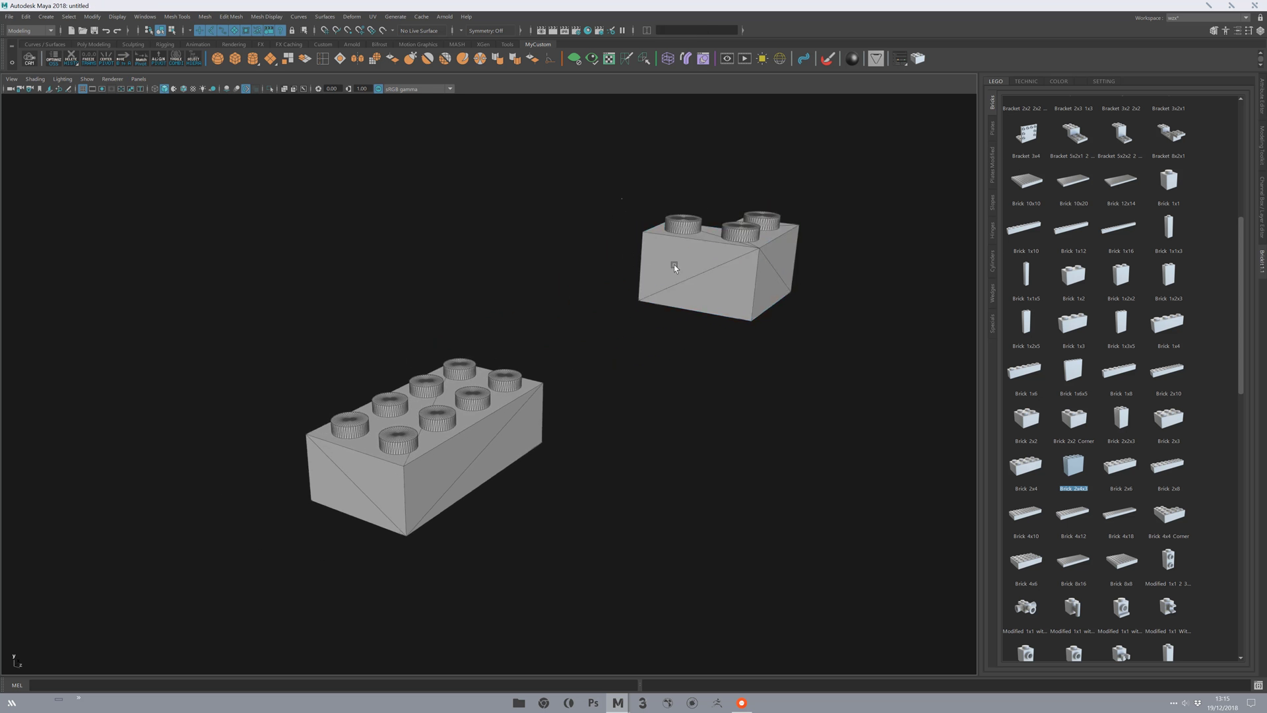
- Point-snap the 2x2 corner brick to the base of the 2x4 brick, then move it out beside that brick
drag(622, 205, 656, 425)
alt+drag(684, 264, 444, 368)
alt+drag(416, 302, 560, 388)
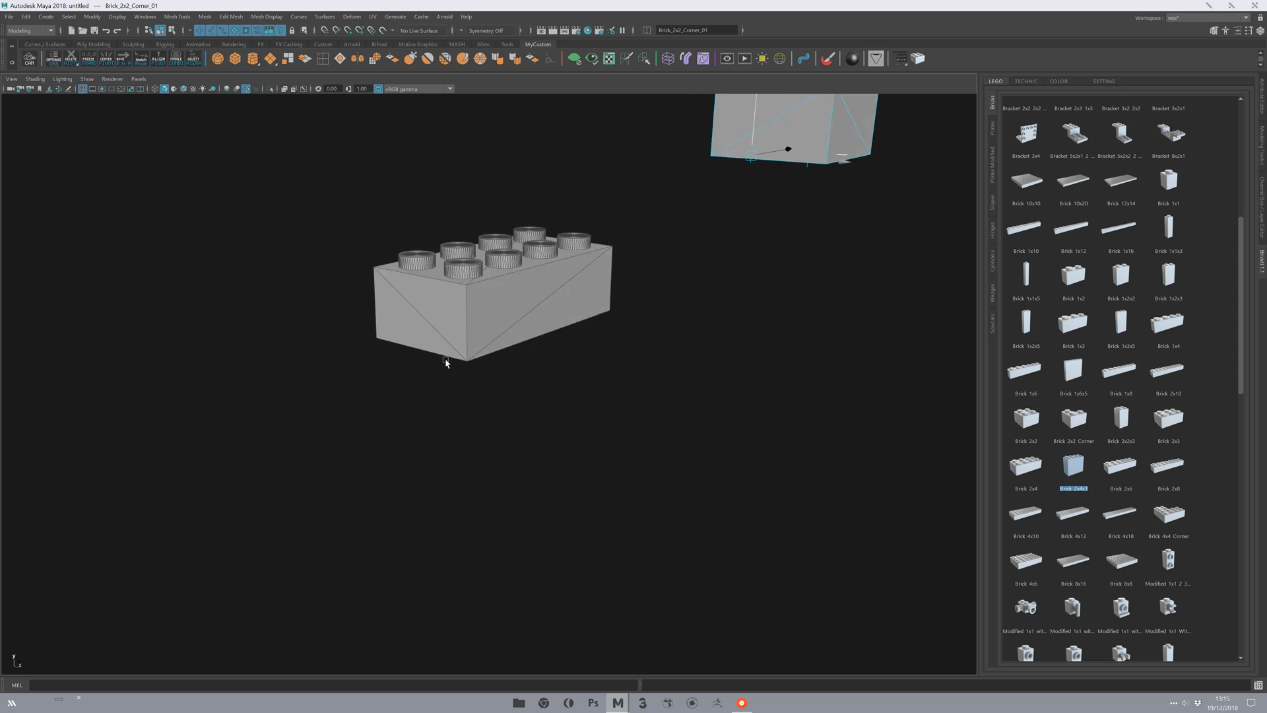
key(v)
middle_drag(448, 367, 409, 344)
drag(410, 342, 727, 293)
alt+drag(574, 413, 612, 519)
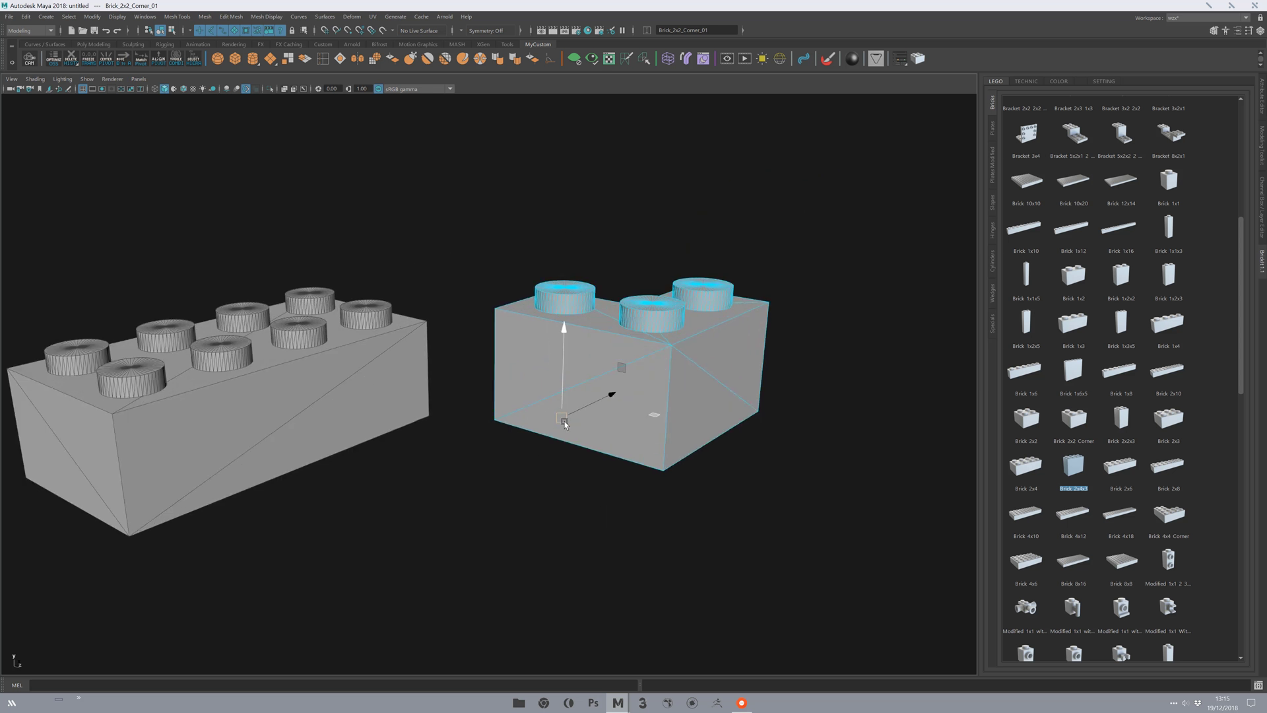
- Examine the 2x2 corner brick and its studs from several sides, and deselect it
scroll(528, 461, up, 2)
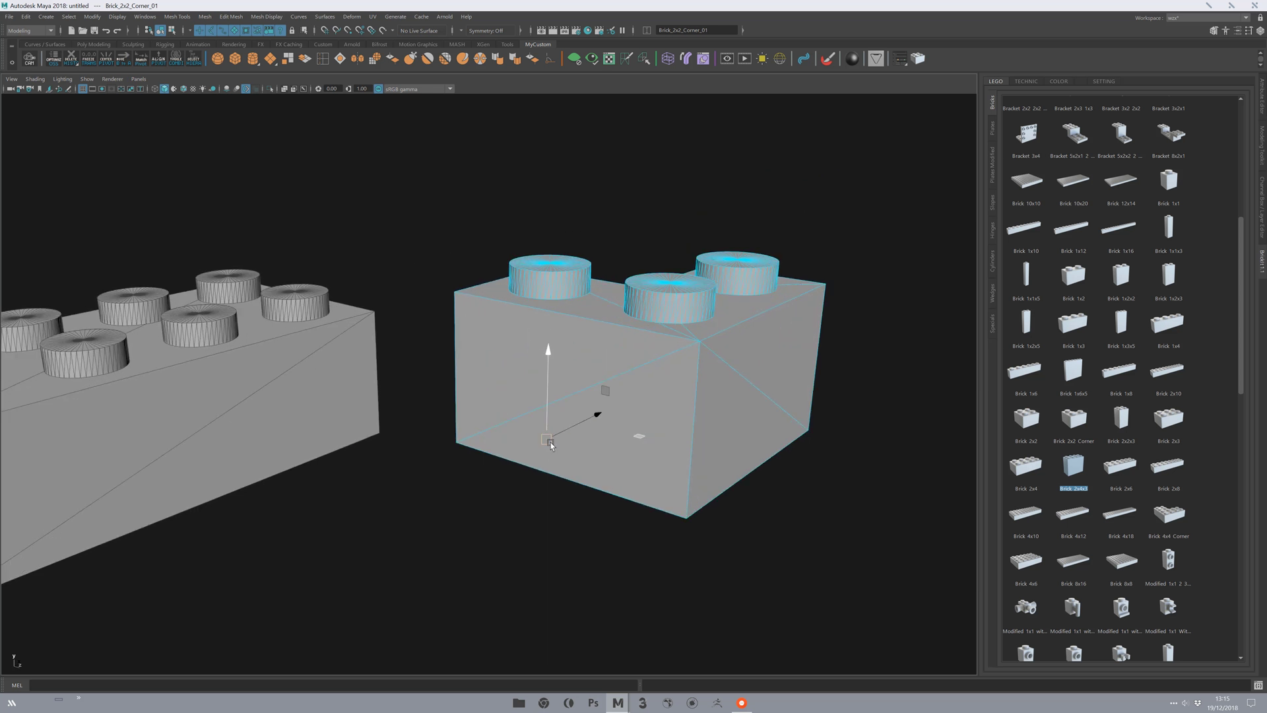
alt+right_drag(430, 457, 203, 456)
alt+middle_drag(425, 477, 503, 450)
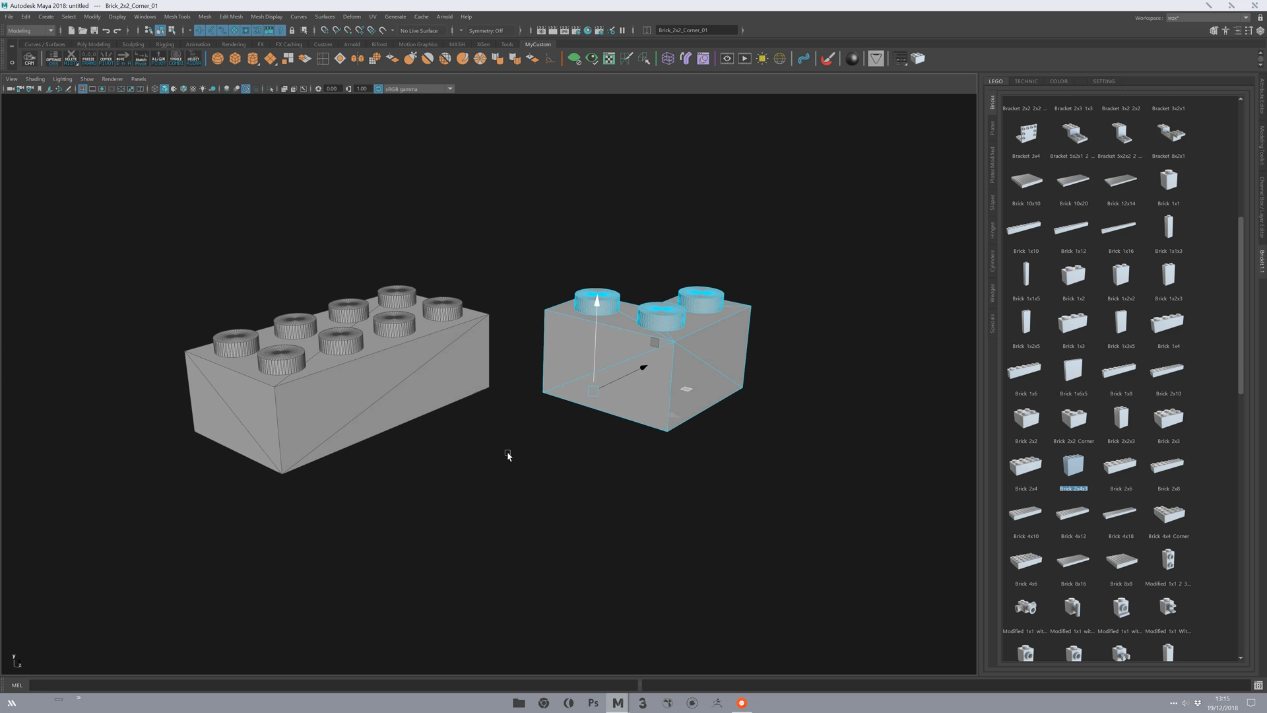
alt+drag(561, 406, 535, 419)
alt+right_drag(535, 419, 601, 416)
alt+drag(654, 333, 648, 387)
click(657, 342)
alt+middle_drag(657, 342, 528, 317)
alt+right_drag(528, 317, 541, 361)
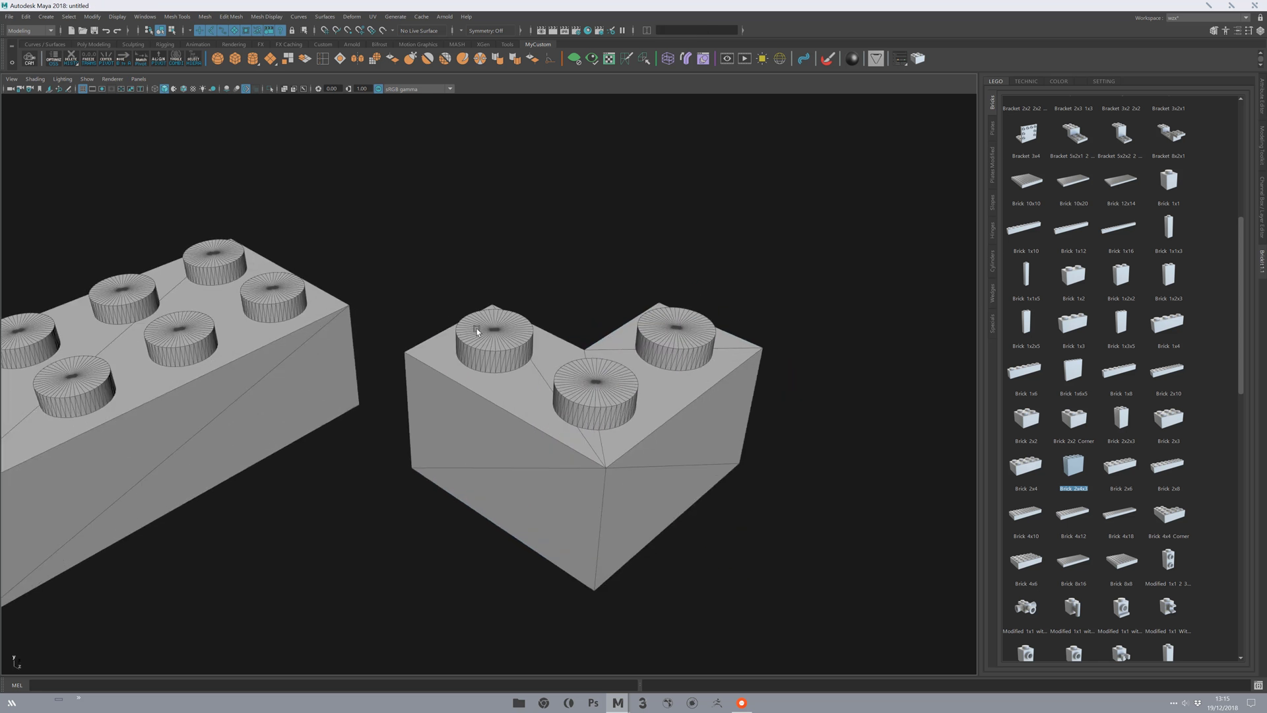
alt+drag(419, 387, 581, 485)
- Snap the 2x2 corner brick's pivot to one of its studs and attach the brick beneath the end of the 2x4 brick
click(581, 484)
key(d)
drag(496, 443, 617, 192)
alt+middle_drag(680, 258, 587, 354)
alt+middle_drag(546, 394, 561, 363)
middle_drag(503, 402, 531, 360)
scroll(495, 363, down, 3)
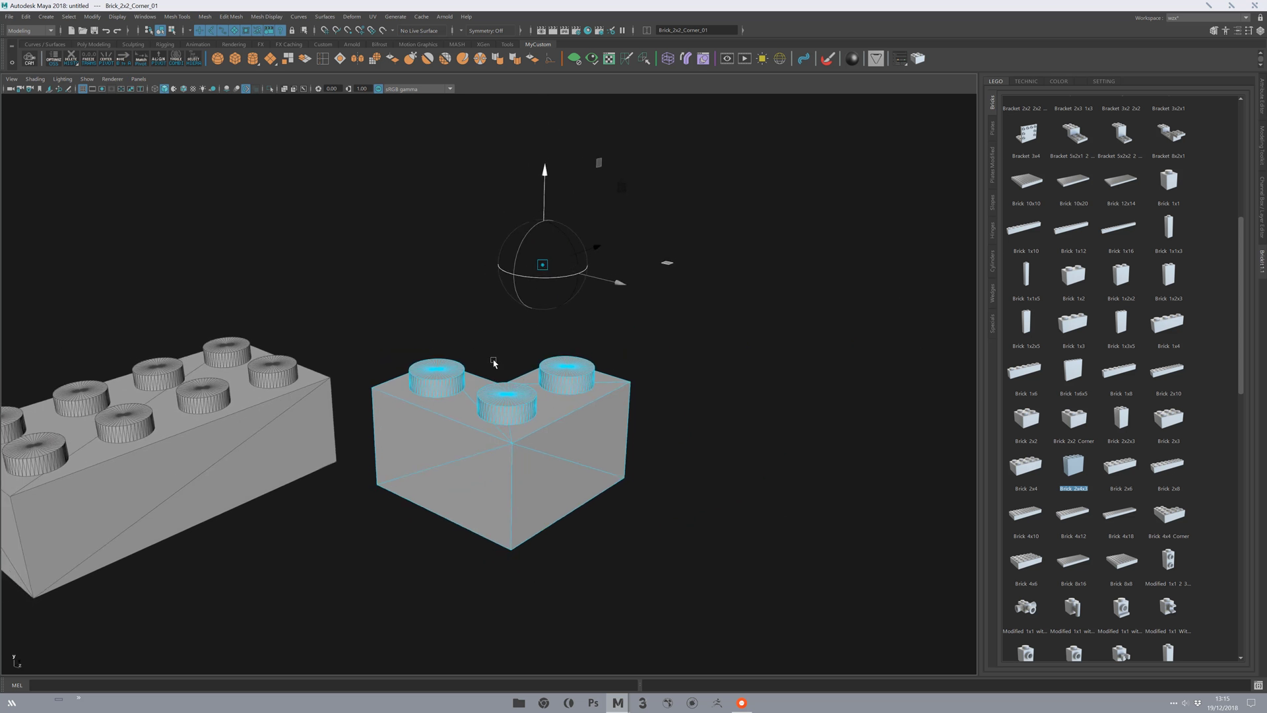
key(v)
mouse_move(460, 362)
middle_down()
mouse_move(481, 404)
mouse_move(581, 461)
mouse_move(419, 469)
mouse_move(586, 372)
mouse_move(437, 376)
mouse_move(465, 390)
mouse_move(443, 379)
middle_up()
alt+drag(462, 406, 390, 413)
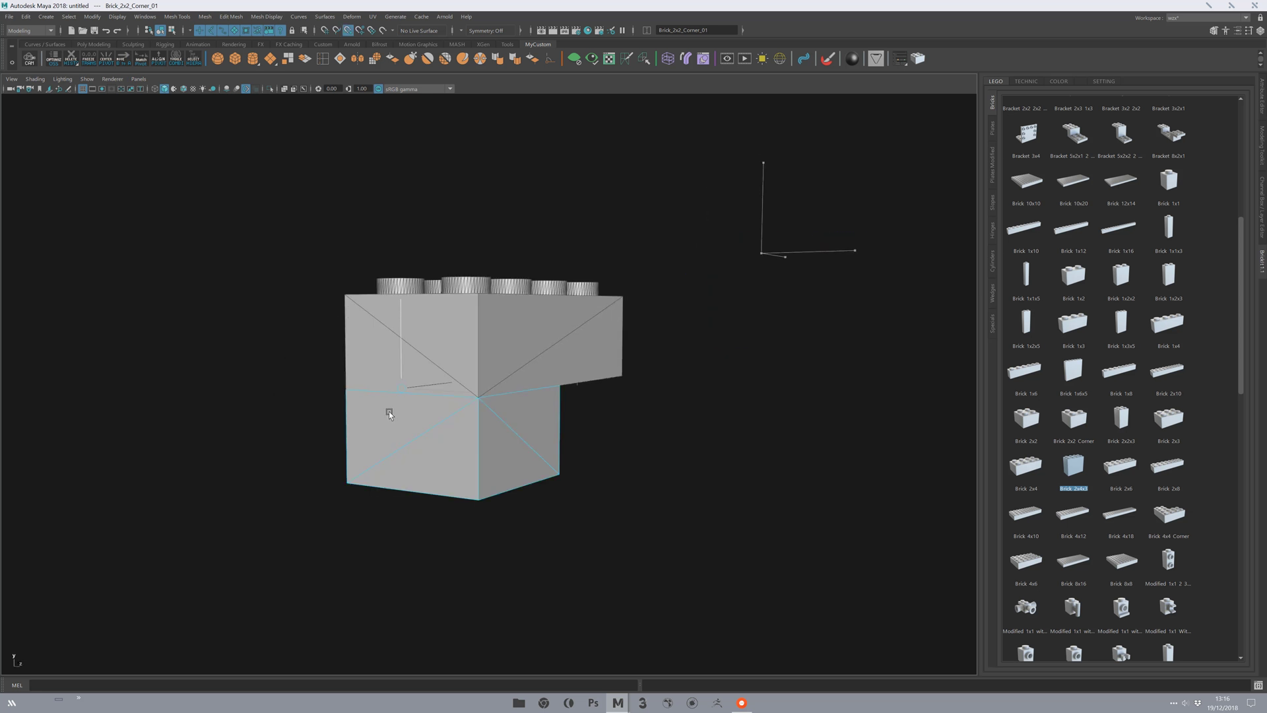
click(595, 521)
alt+drag(625, 520, 525, 438)
- Duplicate the 2x2 corner brick and point-snap the copy onto the 2x4 brick's studs at the opposite end
click(432, 435)
key(ctrl+d)
middle_drag(389, 538, 679, 302)
alt+drag(615, 403, 644, 396)
key(d)
middle_drag(625, 363, 712, 317)
key(v)
mouse_move(526, 422)
middle_down()
mouse_move(494, 419)
mouse_move(519, 425)
middle_up()
alt+drag(585, 480, 555, 505)
scroll(555, 504, up, 3)
click(585, 501)
- Rotate the upper 2x2 corner brick about its vertical axis on the 2x4 brick's studs, and deselect it
alt+middle_drag(586, 501, 681, 510)
alt+right_drag(680, 509, 608, 436)
alt+middle_drag(580, 436, 594, 416)
alt+right_drag(594, 417, 598, 457)
click(585, 406)
key(e)
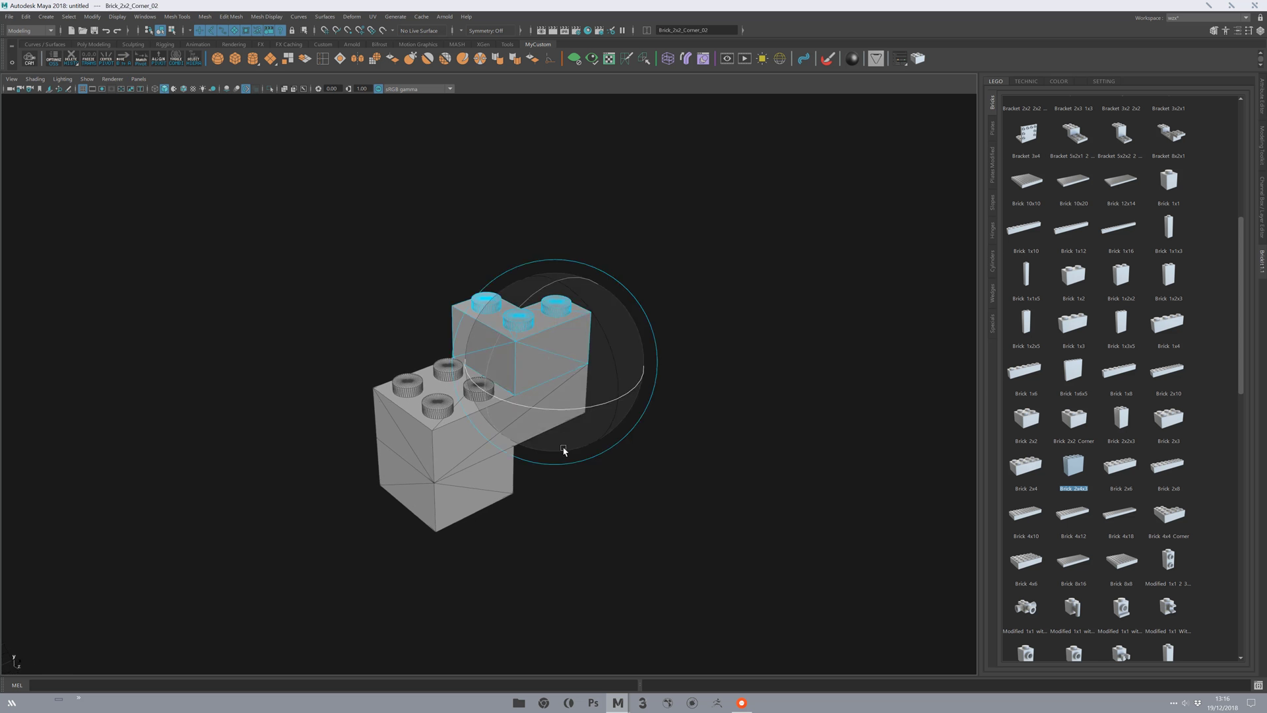
drag(585, 411, 466, 387)
key(ctrl+z)
alt+middle_drag(465, 416, 445, 466)
alt+right_drag(445, 469, 481, 467)
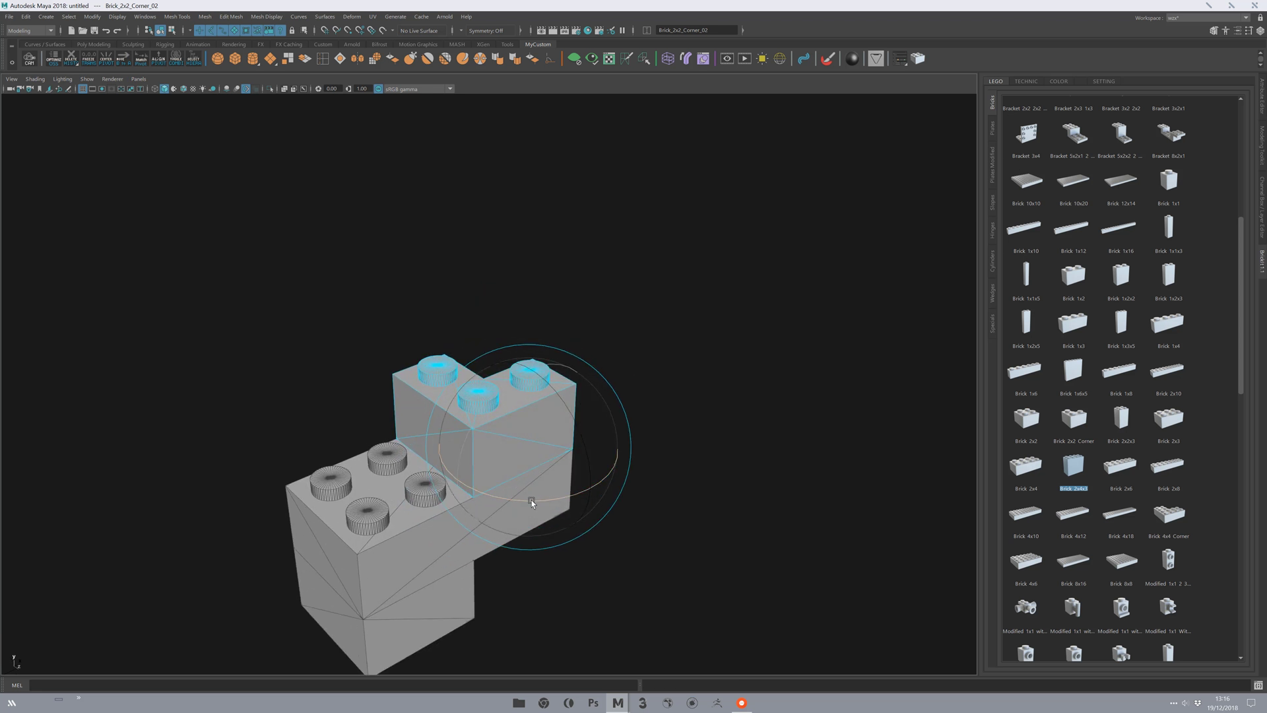
drag(528, 503, 611, 481)
click(584, 428)
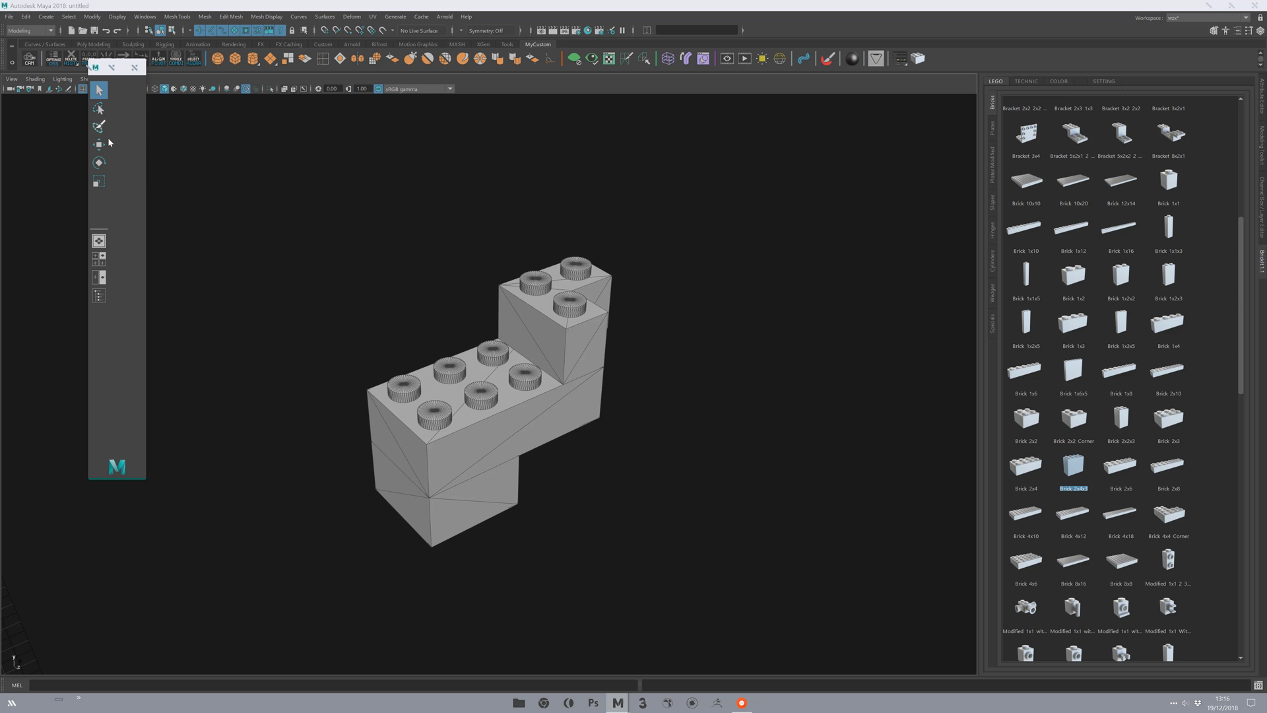
- Display the Rotate tool's settings window and close it
click(99, 163)
double_click(100, 163)
drag(161, 53, 188, 175)
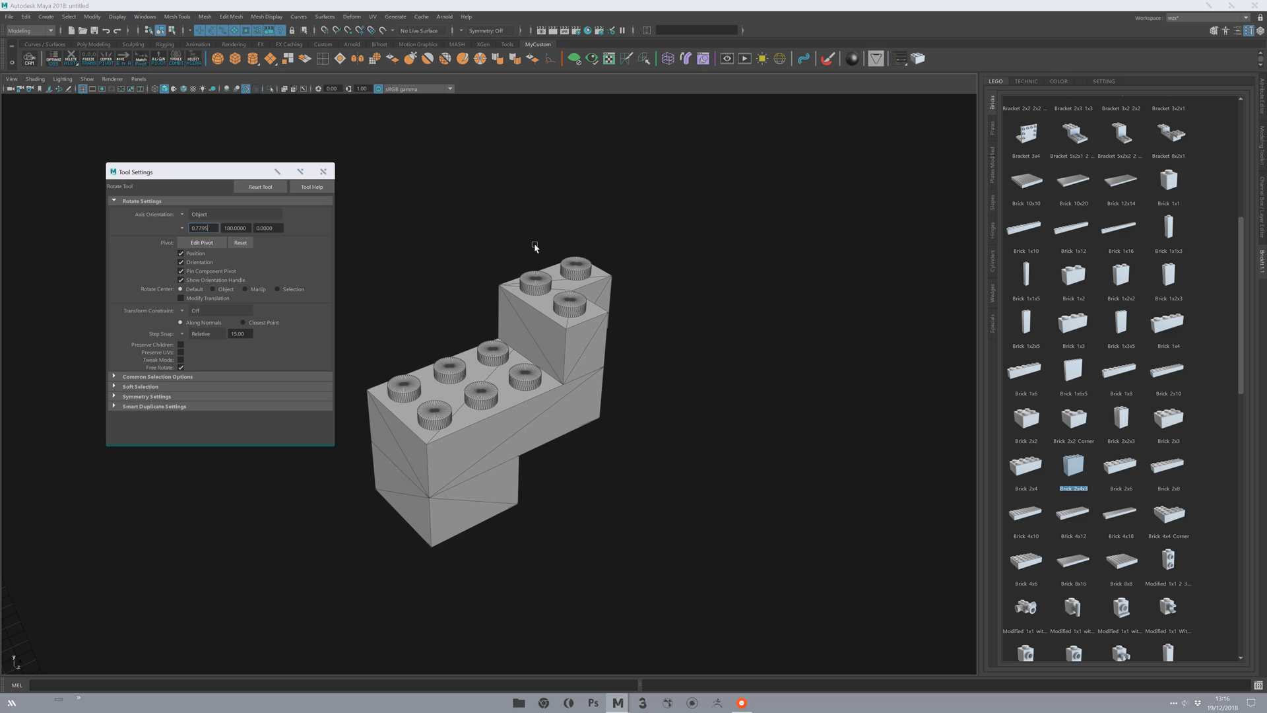
click(322, 172)
key(r)
click(421, 201)
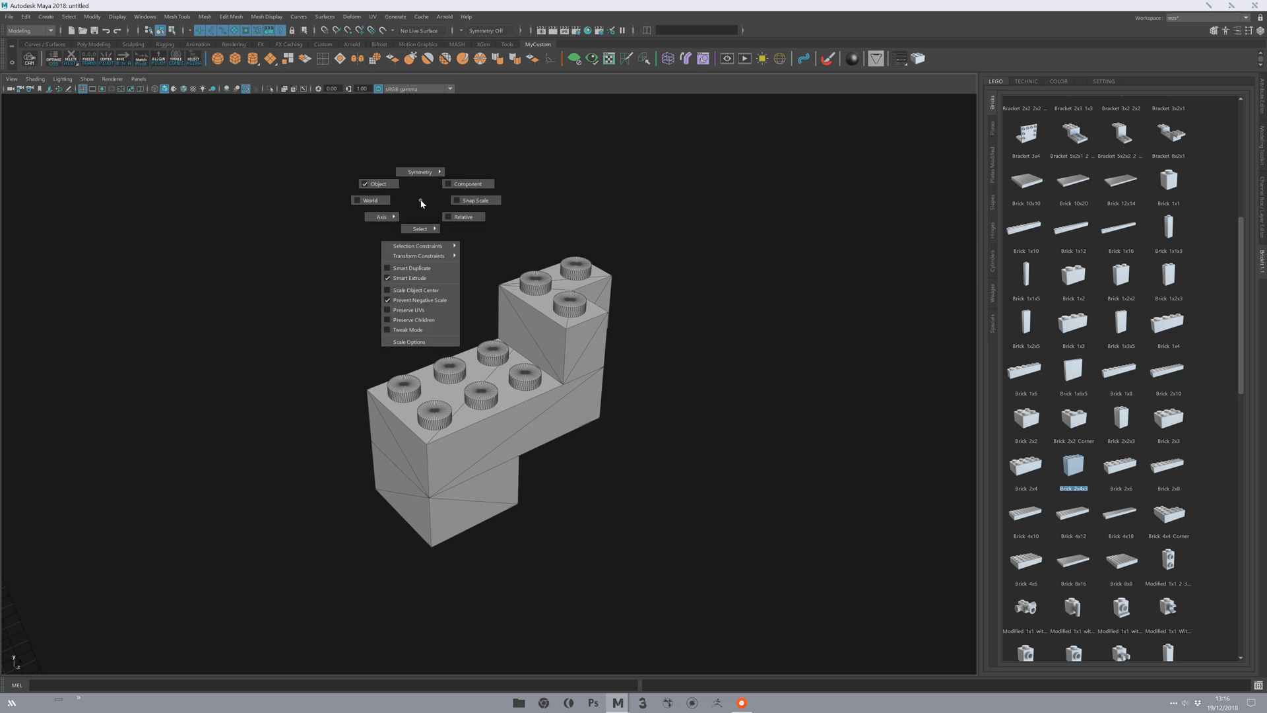
drag(428, 256, 293, 312)
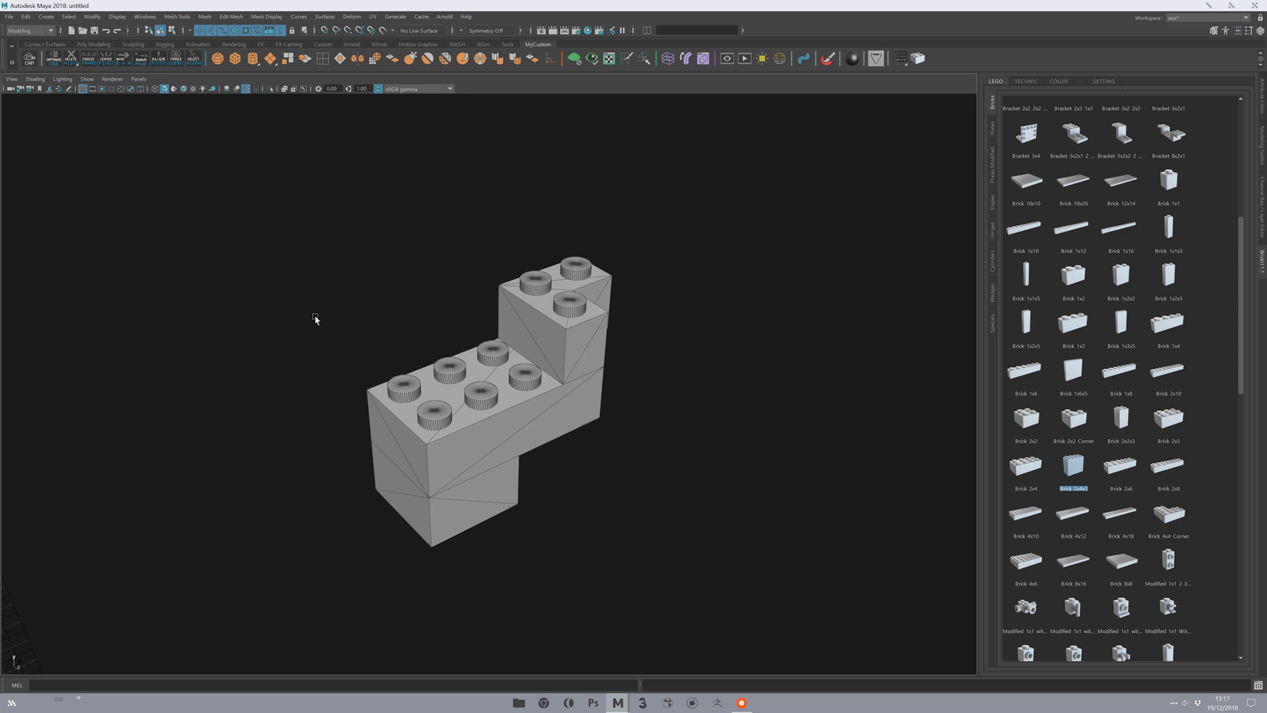
- Open the Rotate tool's options, set Step Snap to Relative with a value of 15.00, and close the settings
key(e)
drag(388, 259, 395, 411)
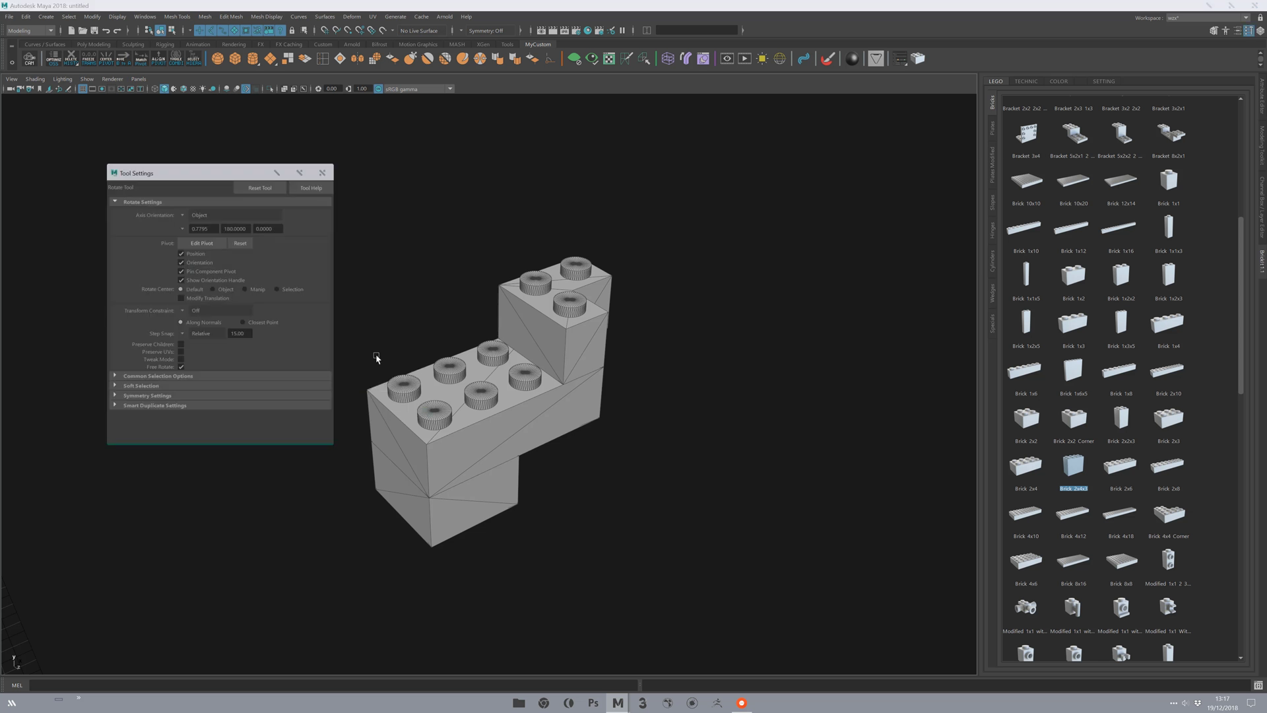
drag(201, 172, 271, 126)
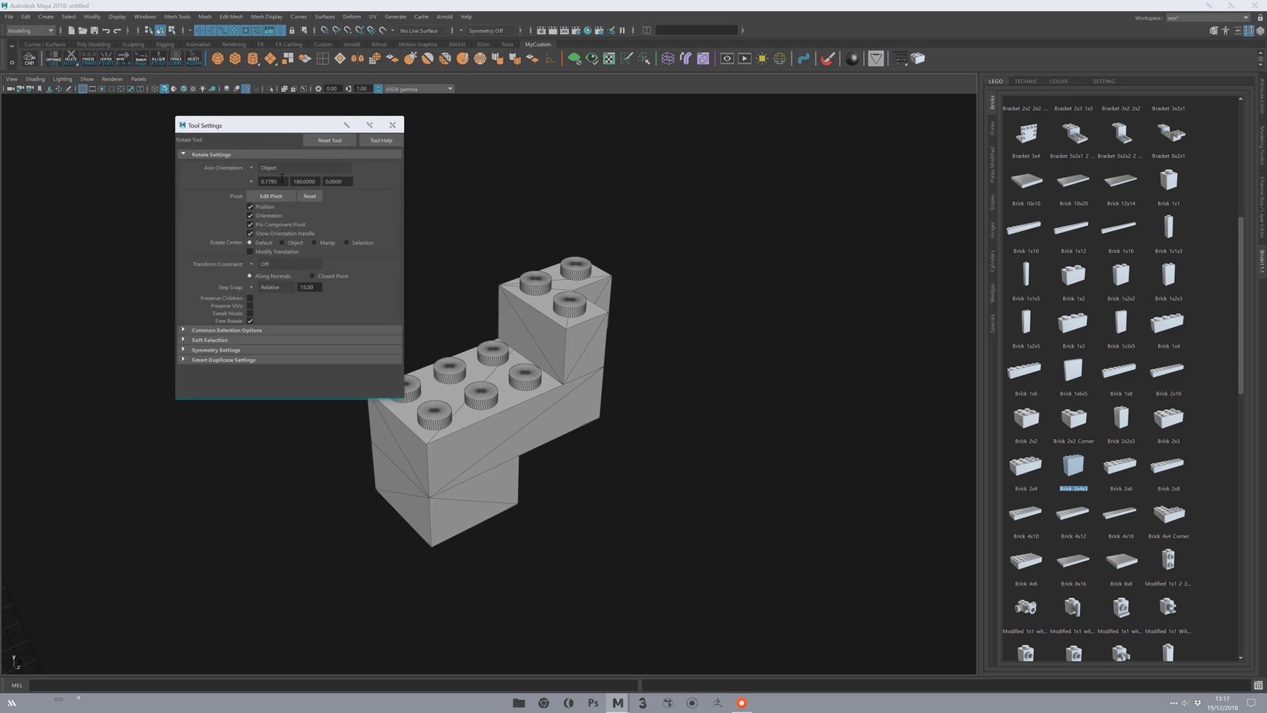
click(254, 288)
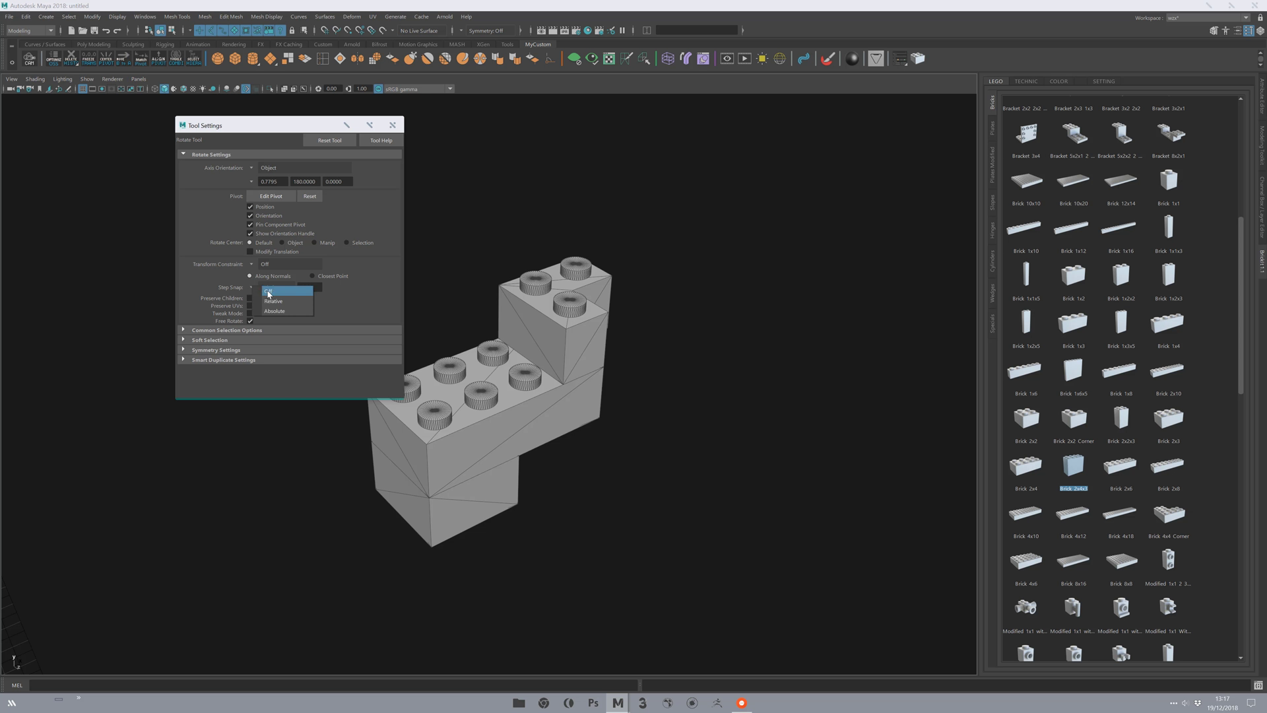
click(283, 302)
double_click(308, 288)
click(322, 288)
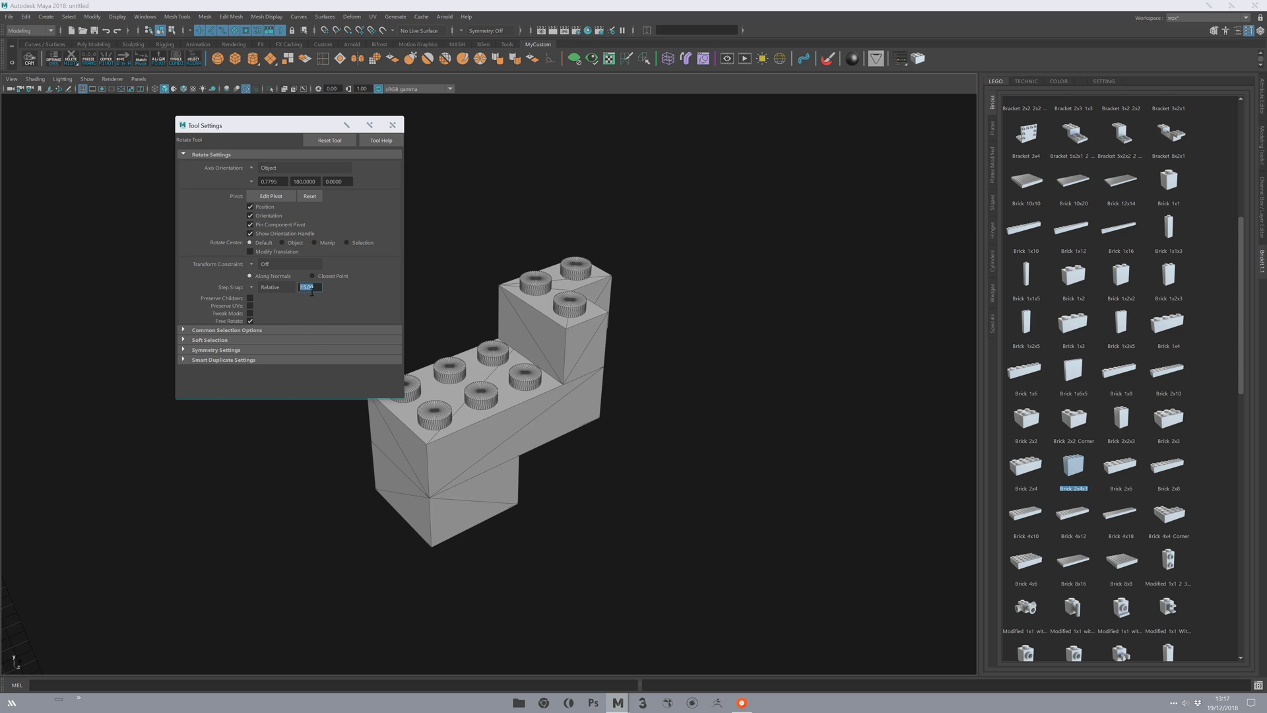
text(30)
key(Return)
drag(284, 130, 240, 149)
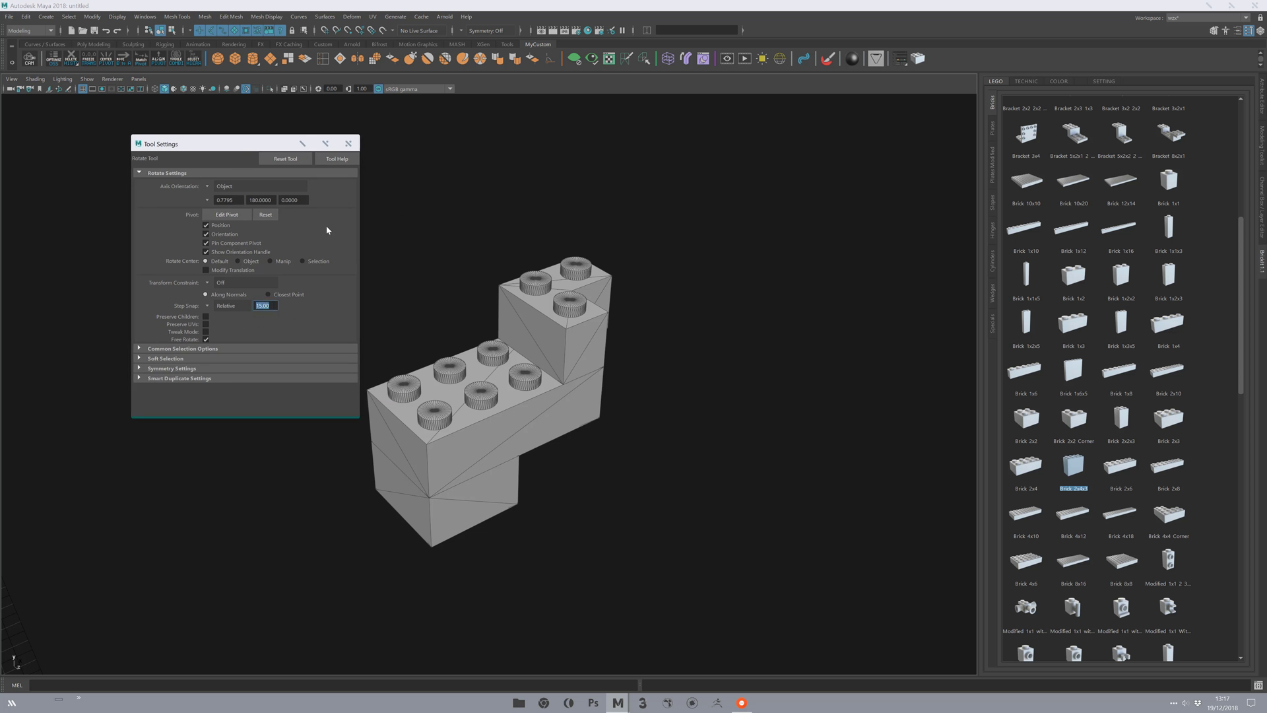
click(348, 144)
- Rotate the upper 2x2 corner brick about its vertical axis in snapped steps so it covers the neighbouring studs
click(561, 330)
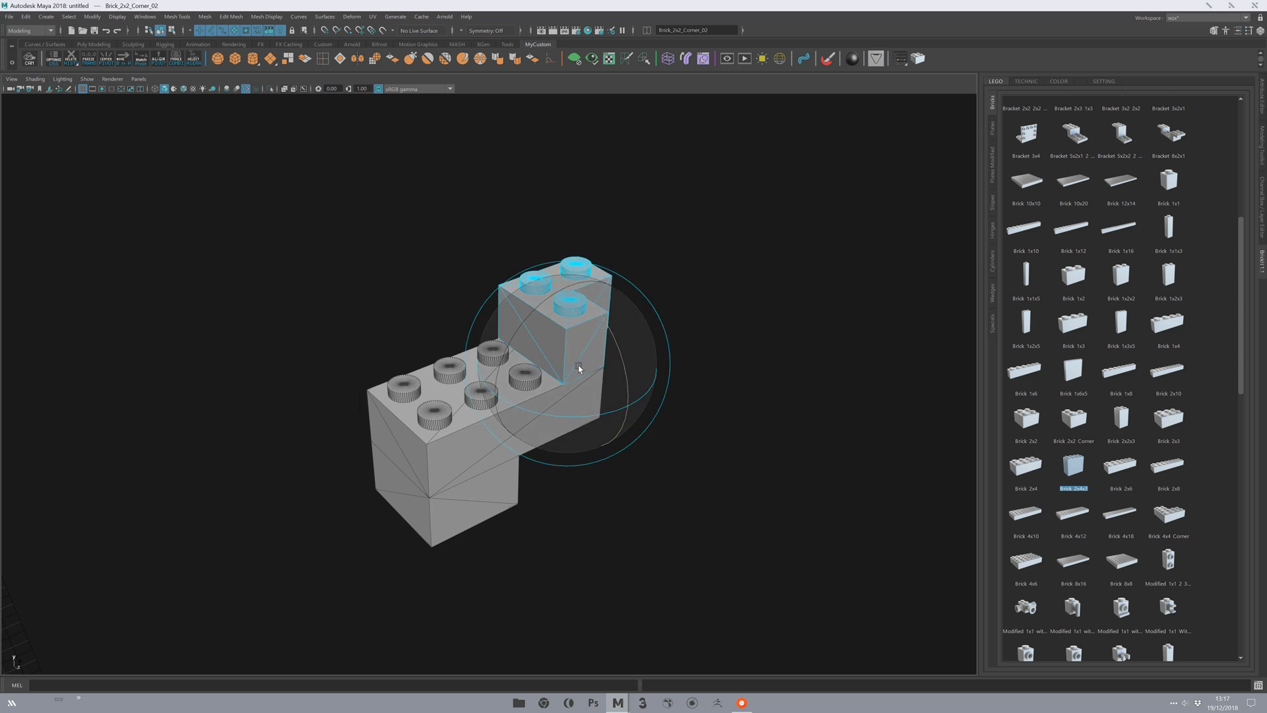
drag(541, 418, 578, 403)
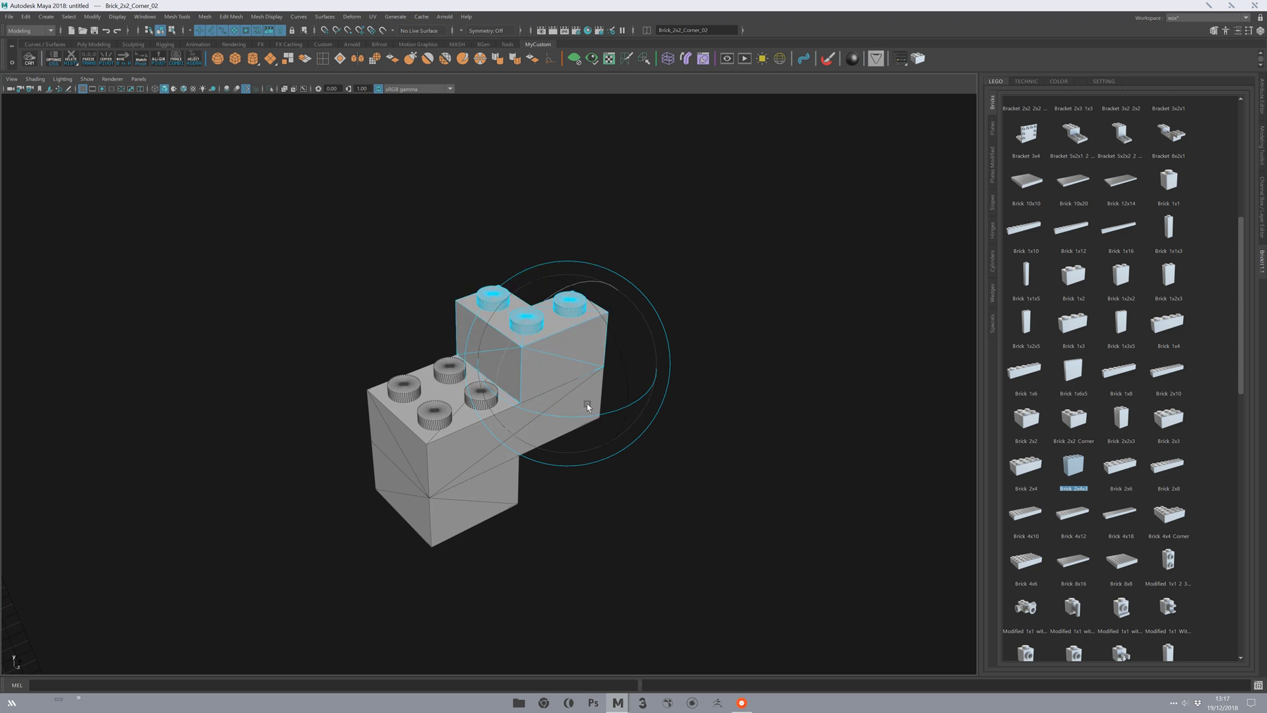
alt+right_drag(653, 470, 604, 375)
alt+middle_drag(635, 375, 604, 380)
- Duplicate the upper 2x2 corner brick and snap the copy onto its studs
key(ctrl+d)
key(w)
middle_drag(463, 365, 468, 330)
- Rotate the topmost corner brick about its vertical axis in snapped steps, and deselect it
key(e)
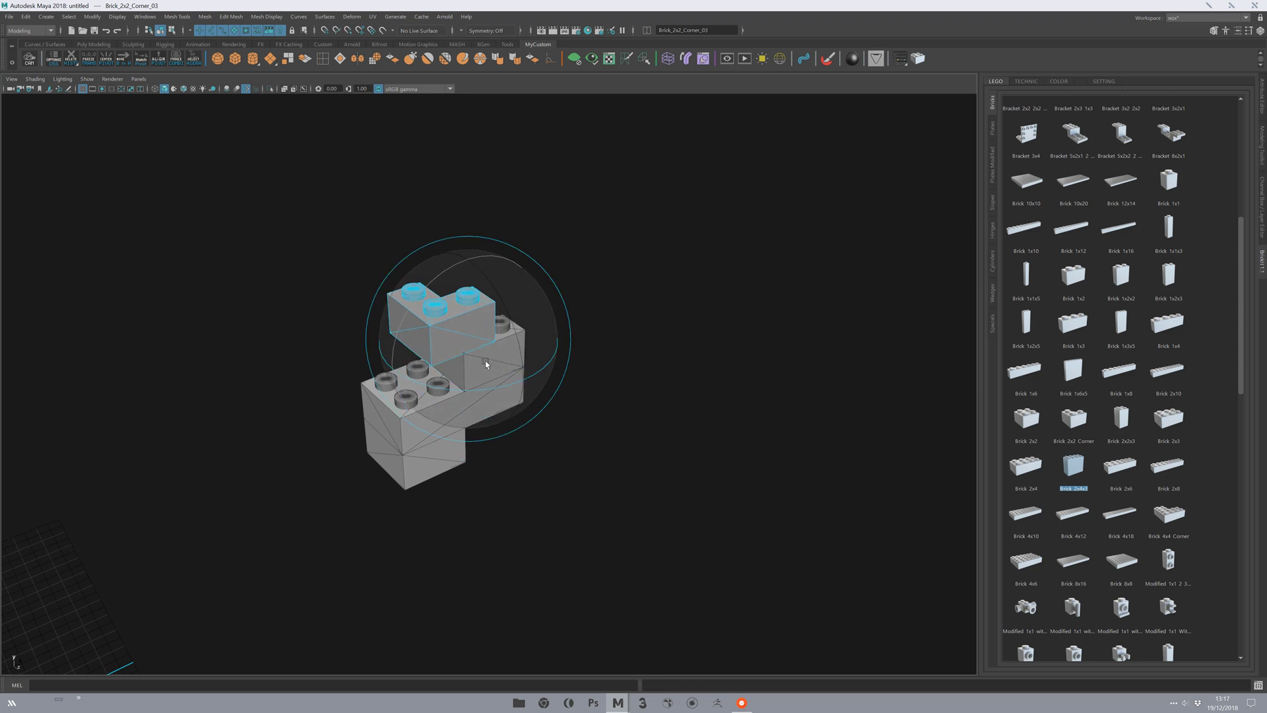
drag(488, 389, 443, 387)
click(600, 430)
alt+drag(600, 430, 496, 303)
click(495, 303)
click(617, 393)
alt+drag(616, 393, 470, 381)
alt+right_drag(471, 381, 533, 438)
alt+drag(533, 438, 592, 430)
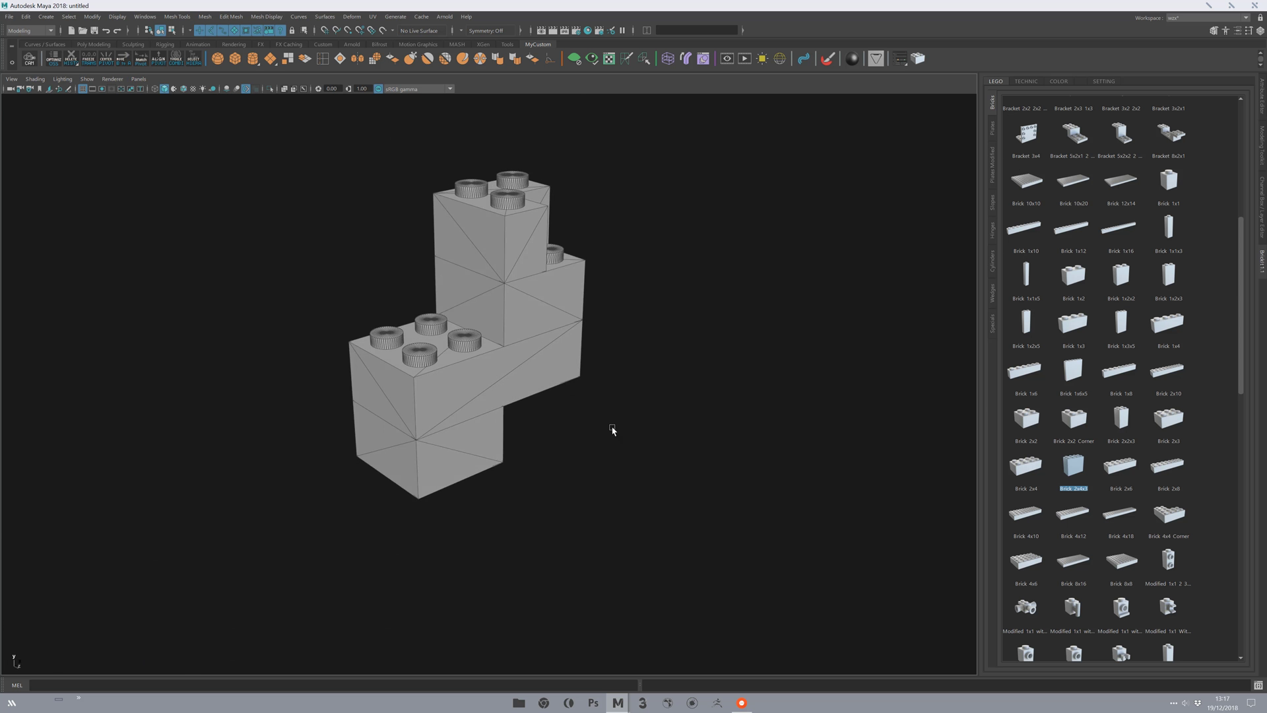
- Delete the whole brick stack from the scene
alt+right_drag(648, 417, 582, 362)
alt+middle_drag(582, 361, 556, 374)
drag(501, 292, 385, 515)
key(Delete)
alt+middle_drag(385, 515, 501, 345)
alt+drag(500, 345, 540, 330)
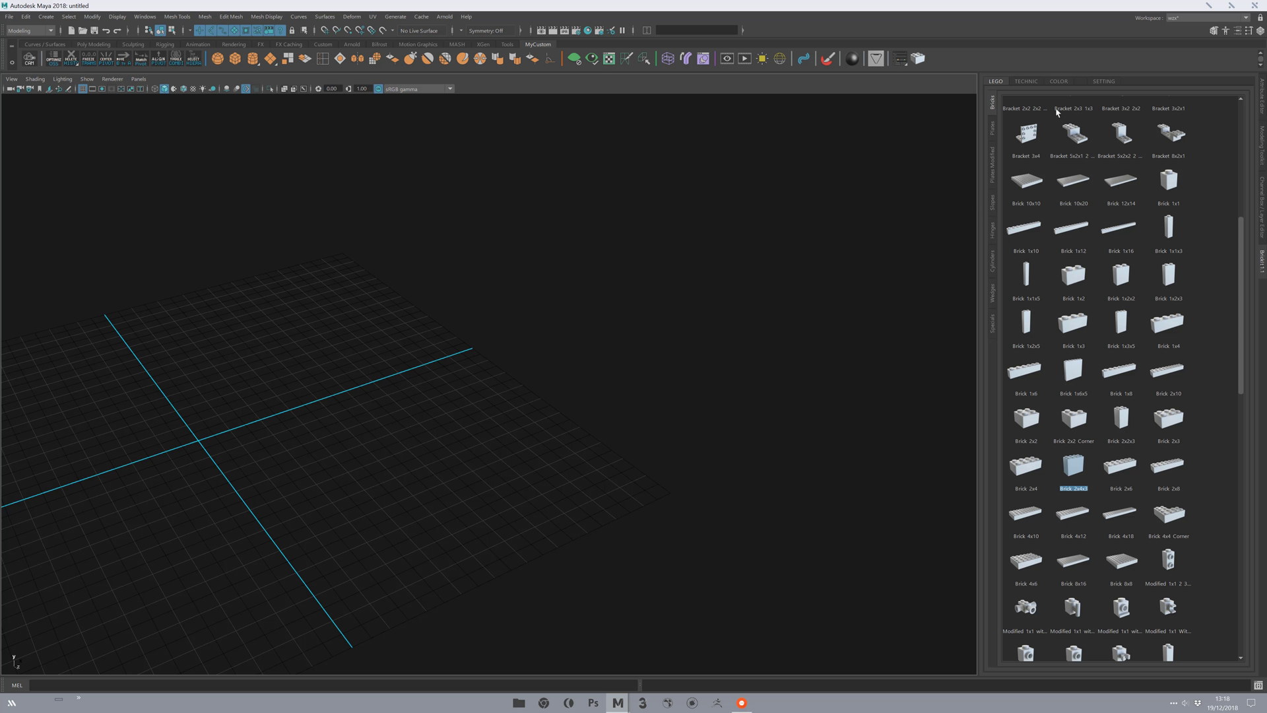
- Add the Hinge Brick 1x2 Base from the Hinges category and move it up and away from the grid origin
click(994, 150)
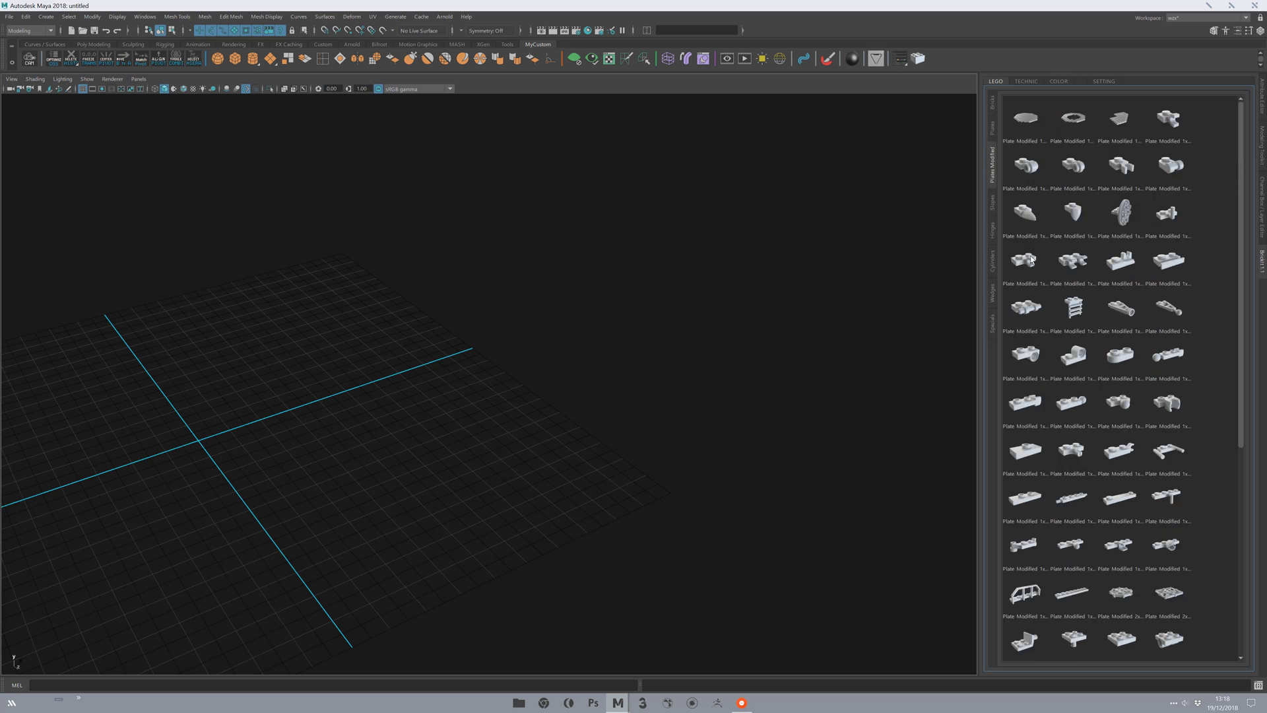
click(993, 202)
click(992, 231)
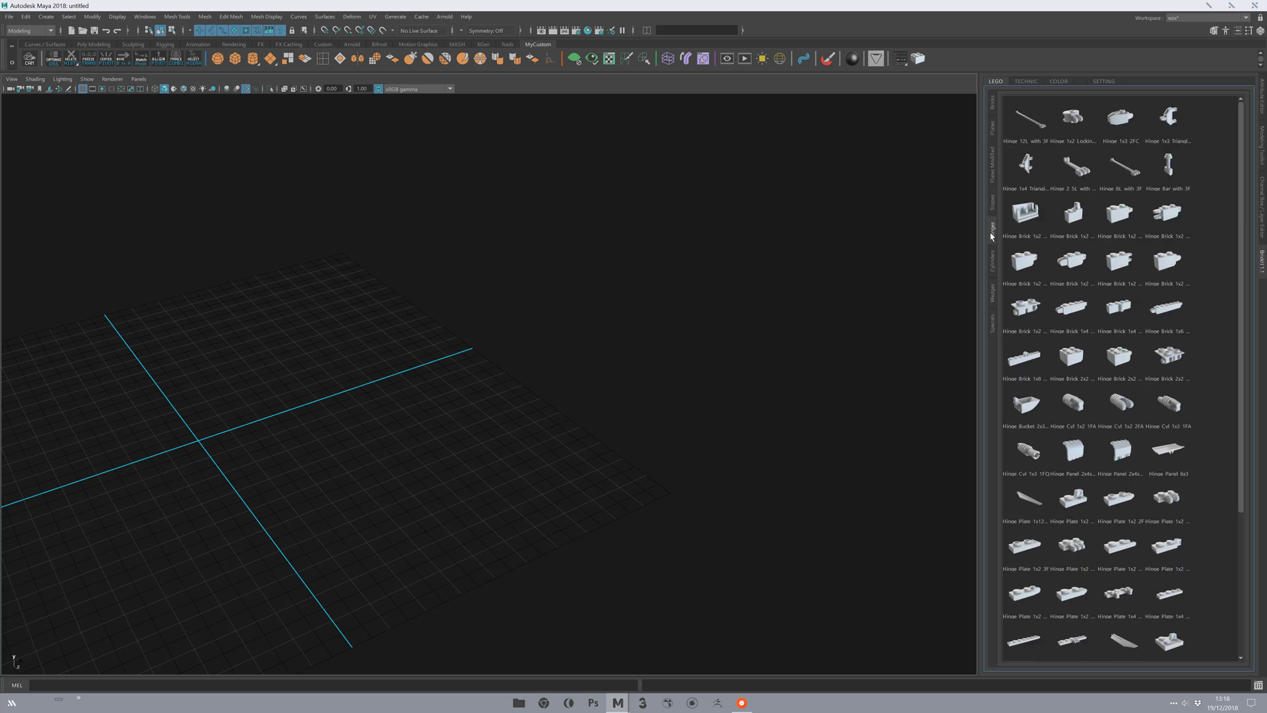
click(1039, 216)
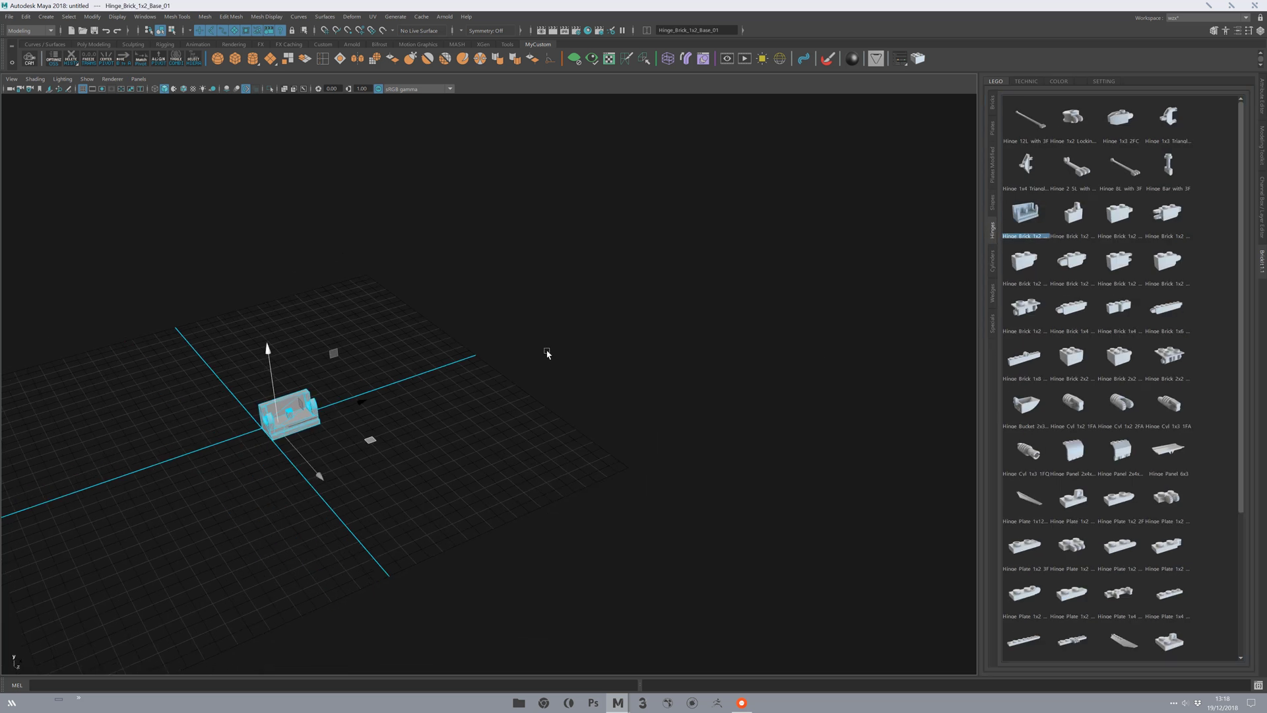
alt+middle_drag(537, 369, 457, 398)
drag(181, 446, 530, 356)
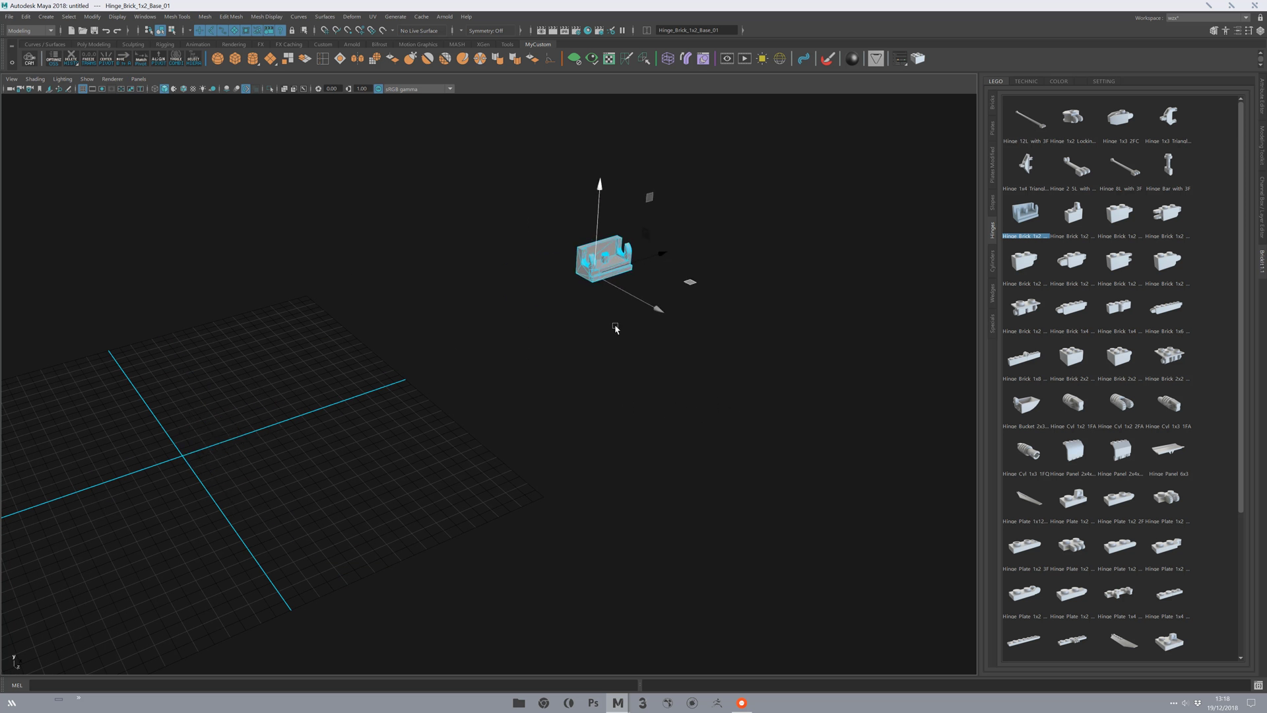
- Rotate the hinge base about its vertical axis in snapped steps
alt+drag(397, 319, 596, 340)
key(e)
alt+middle_drag(596, 340, 486, 422)
alt+drag(497, 339, 494, 370)
alt+drag(498, 305, 497, 315)
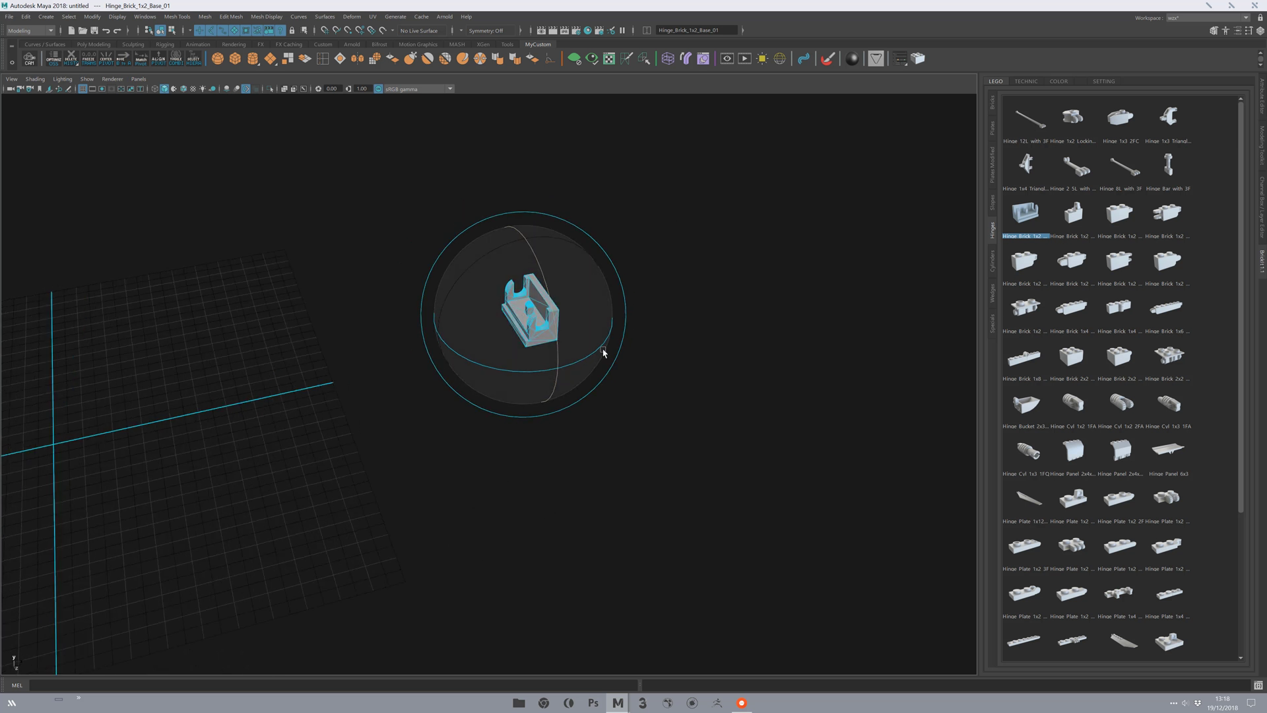
alt+drag(390, 444, 324, 423)
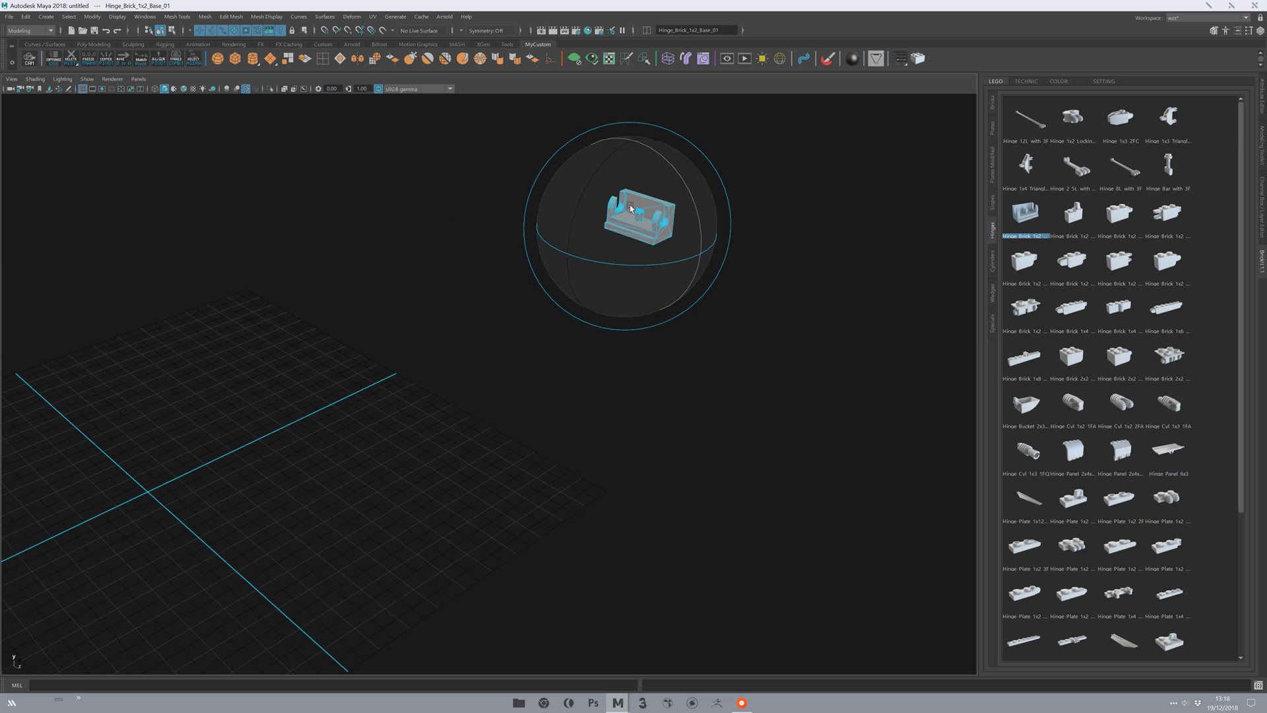
- Try to add the Hinge Brick 1x2 Top Plate Thin and move it beside the hinge base
click(1026, 310)
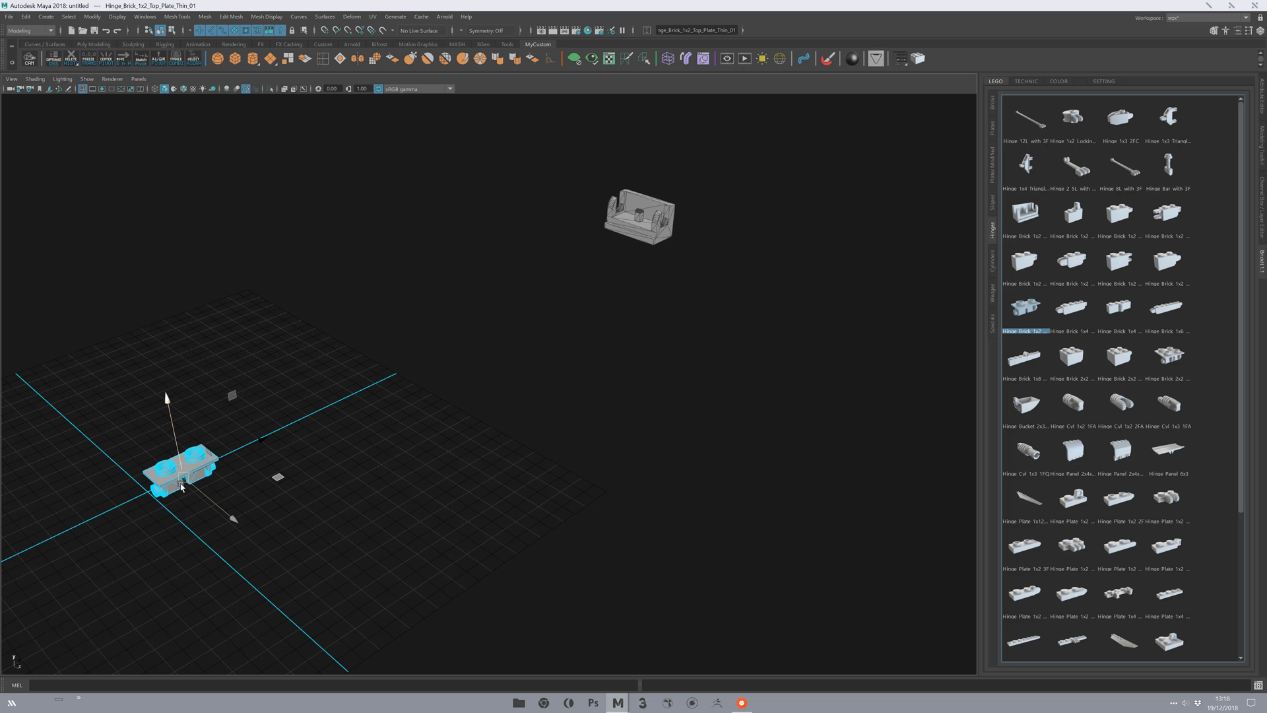
middle_drag(338, 560, 673, 341)
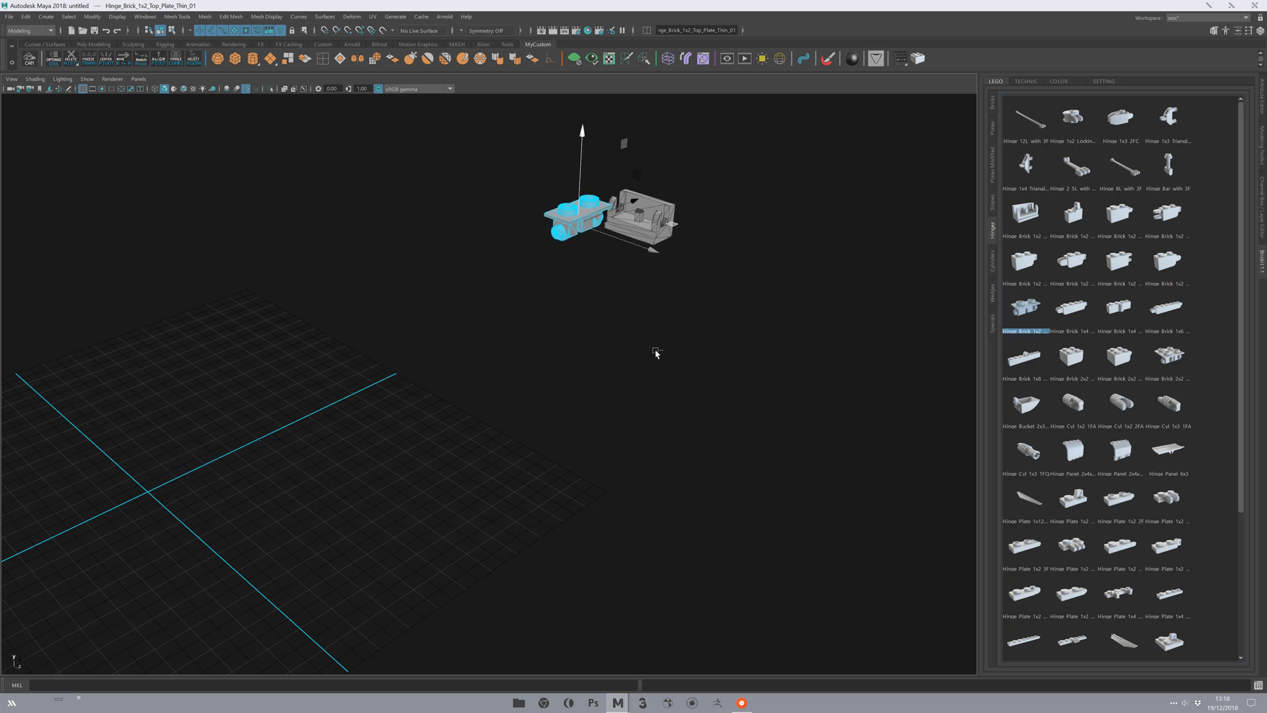
key(ctrl+z)
alt+middle_drag(548, 419, 310, 555)
alt+right_drag(311, 555, 453, 512)
alt+middle_drag(356, 449, 534, 436)
alt+right_drag(535, 435, 336, 536)
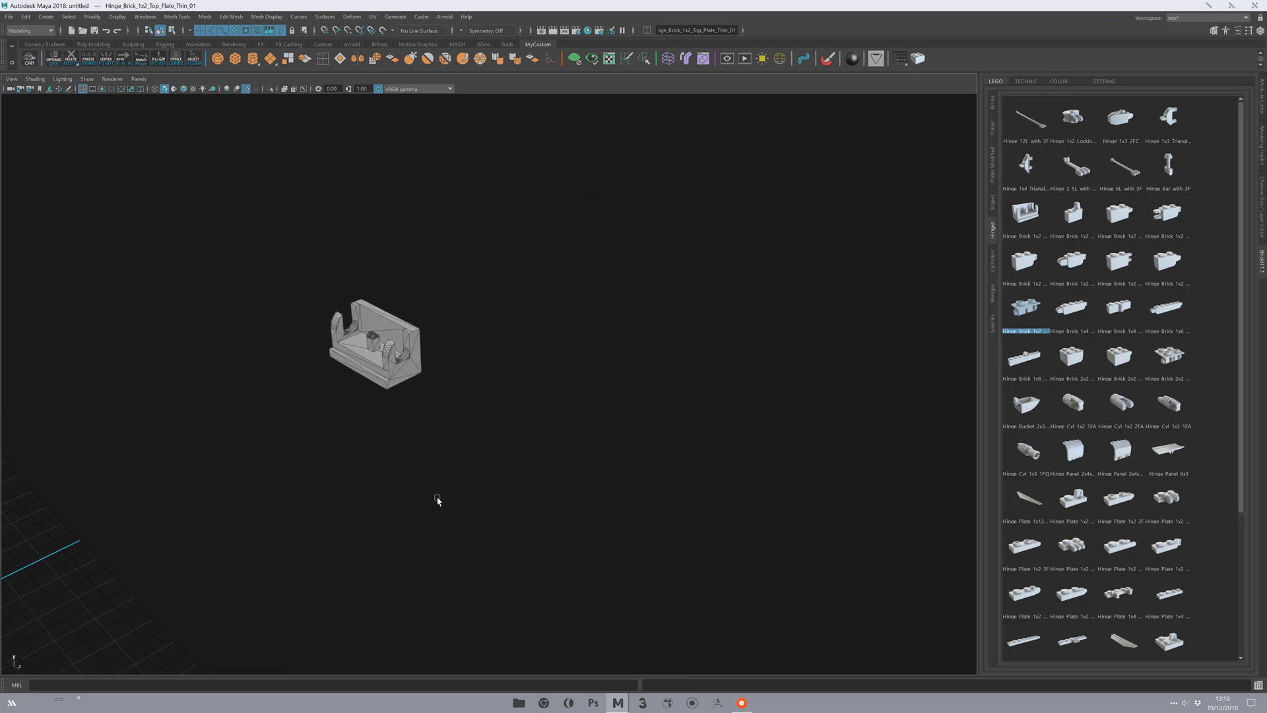
middle_drag(337, 538, 653, 362)
key(ctrl+z)
key(ctrl+z)
key(shift+z)
middle_drag(433, 334, 595, 329)
key(Delete)
- Add the Hinge Brick 1x2 Top Plate Thin again and place it next to the hinge base
alt+middle_drag(686, 384, 641, 404)
alt+right_drag(641, 404, 792, 366)
click(1025, 311)
click(1027, 312)
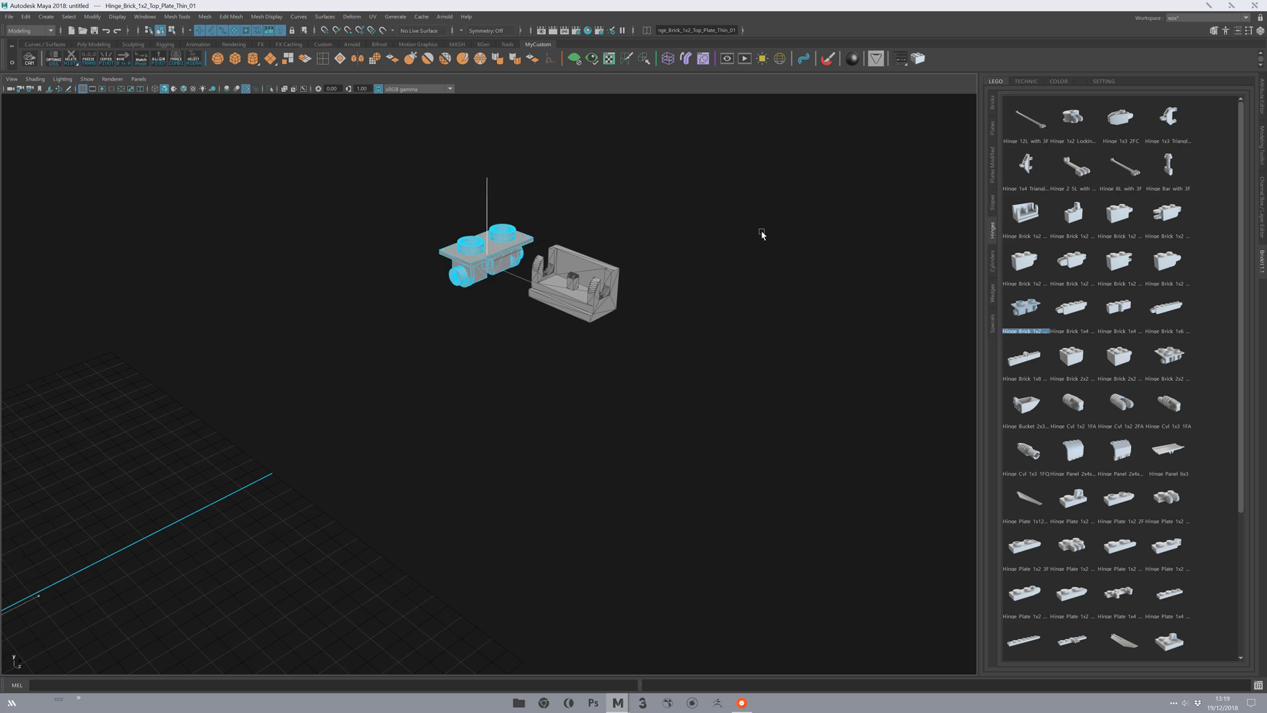
alt+middle_drag(523, 401, 442, 422)
alt+right_drag(442, 422, 531, 505)
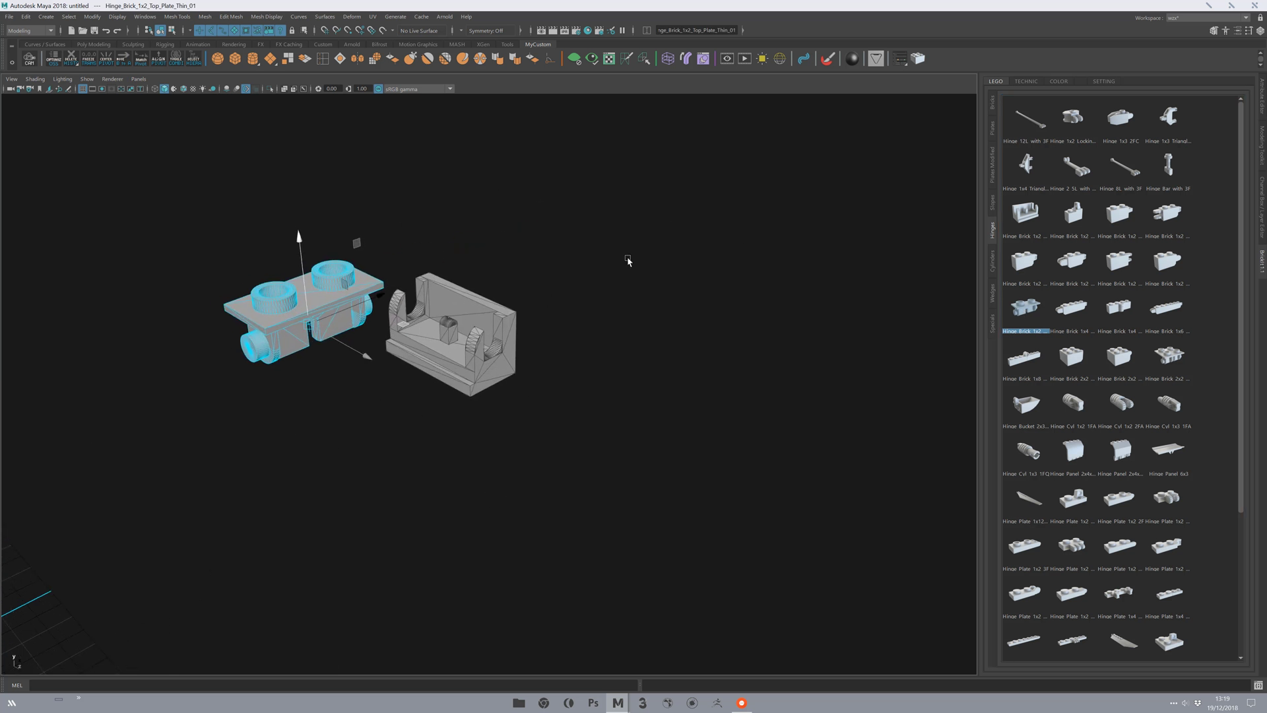
- Rotate the thin hinge top plate so it runs parallel to the hinge base
alt+drag(344, 429, 328, 443)
alt+right_drag(328, 443, 357, 433)
alt+middle_drag(356, 433, 396, 452)
alt+drag(396, 452, 313, 417)
key(e)
key(w)
alt+right_drag(351, 435, 389, 441)
- Deselect the top plate and examine the locators beneath it and on the underside of the hinge base
alt+middle_drag(389, 441, 522, 443)
mouse_move(521, 444)
alt+mouse_down()
mouse_move(404, 475)
mouse_move(521, 444)
alt+mouse_up()
alt+right_drag(521, 444, 699, 558)
click(699, 559)
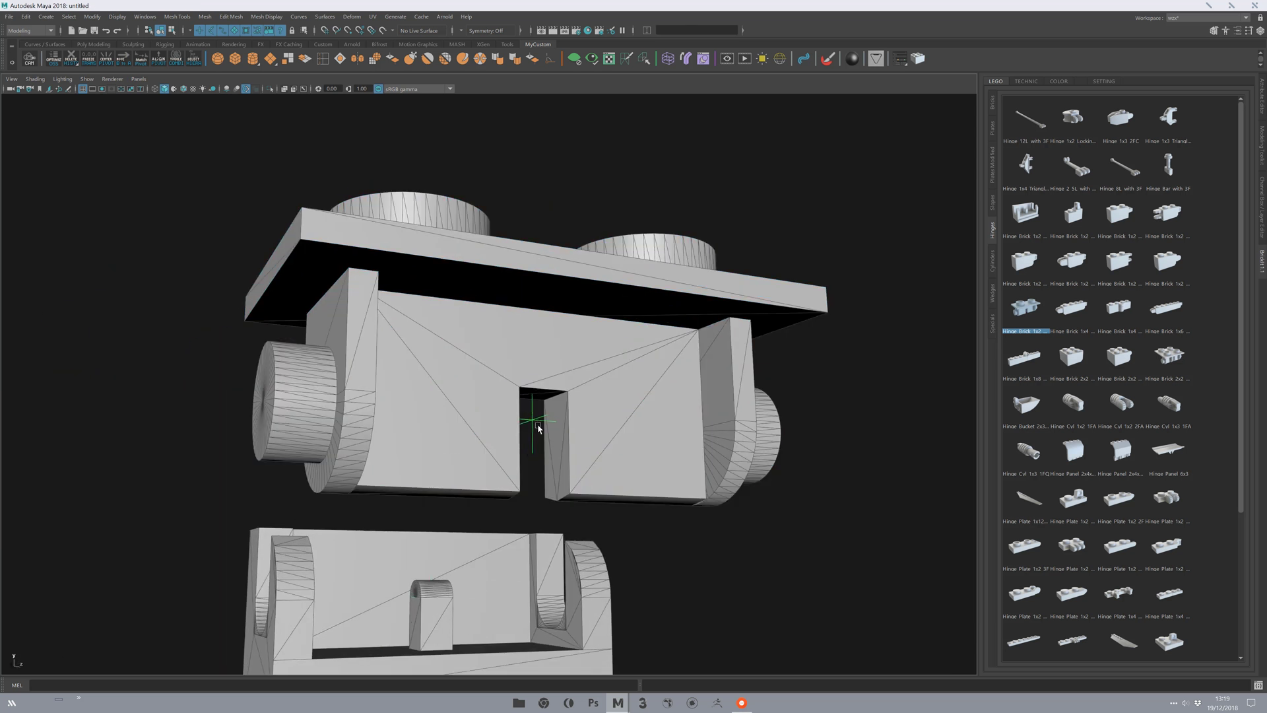
alt+middle_drag(422, 602, 447, 509)
alt+middle_drag(393, 620, 475, 473)
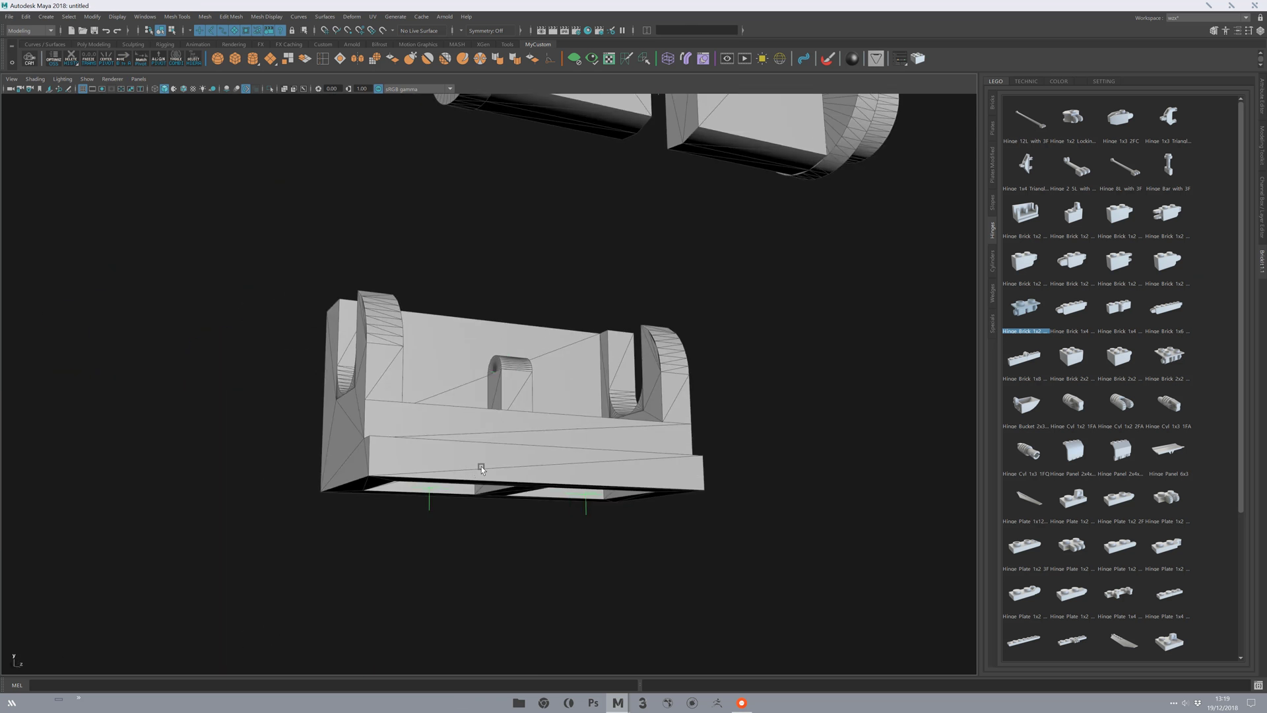
alt+drag(390, 581, 446, 531)
alt+right_drag(299, 642, 362, 544)
- Point-snap the thin hinge top plate onto the pivot locator of the hinge base and deselect it
alt+drag(362, 547, 656, 297)
alt+middle_drag(509, 386, 606, 439)
click(627, 376)
alt+drag(642, 456, 585, 461)
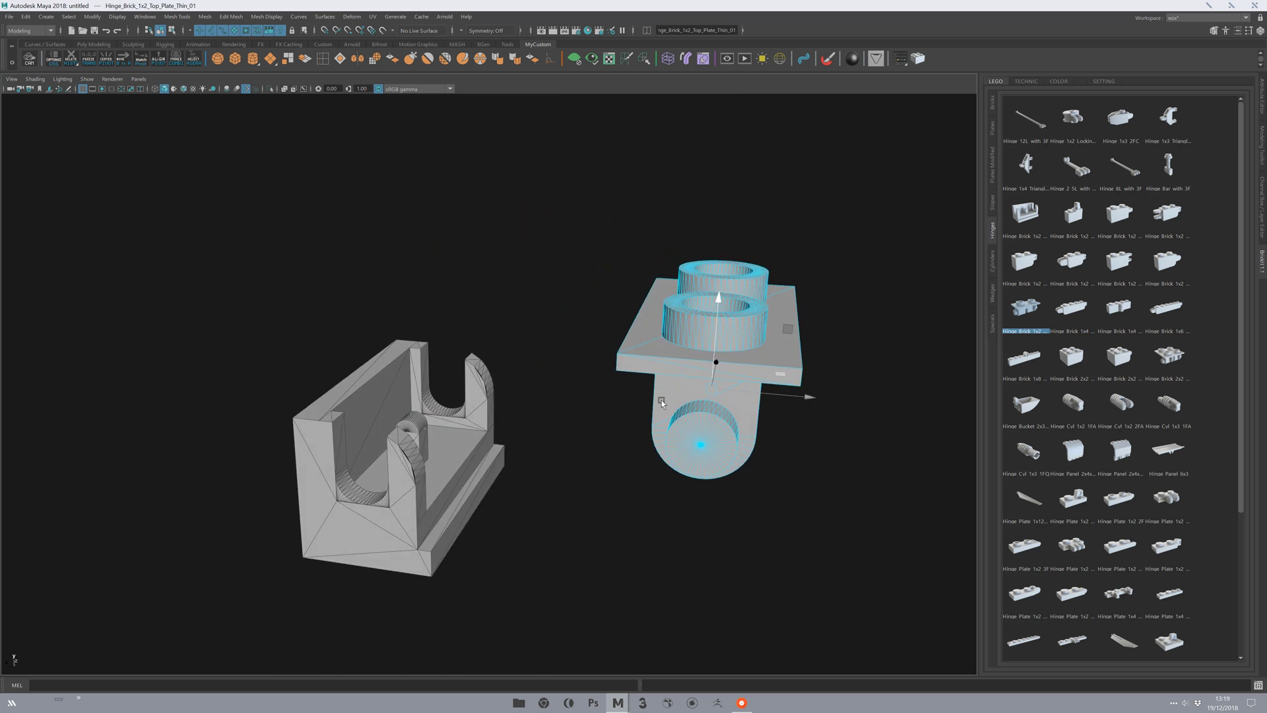
key(v)
middle_drag(413, 436, 411, 427)
click(549, 532)
- Rotate the thin top plate about its hinge pivot until it stands upright against the open side of the base
alt+drag(568, 514, 510, 503)
click(471, 395)
key(e)
drag(509, 380, 519, 418)
click(678, 480)
alt+right_drag(678, 480, 642, 412)
mouse_move(642, 413)
alt+mouse_down()
mouse_move(535, 444)
mouse_move(553, 386)
mouse_move(633, 410)
alt+mouse_up()
scroll(618, 377, up, 2)
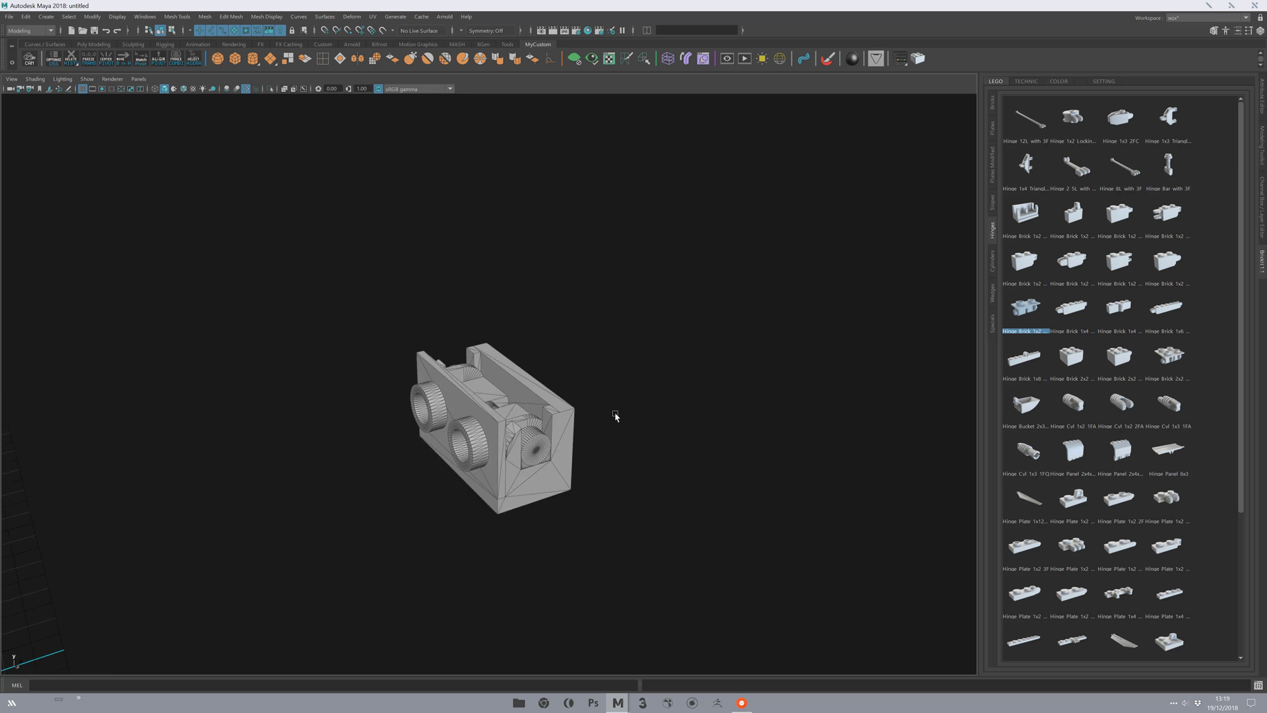
- Open the Outliner and select the hinge base and top plate in turn to examine how they are listed
alt+middle_drag(632, 377, 677, 340)
key(shift+o)
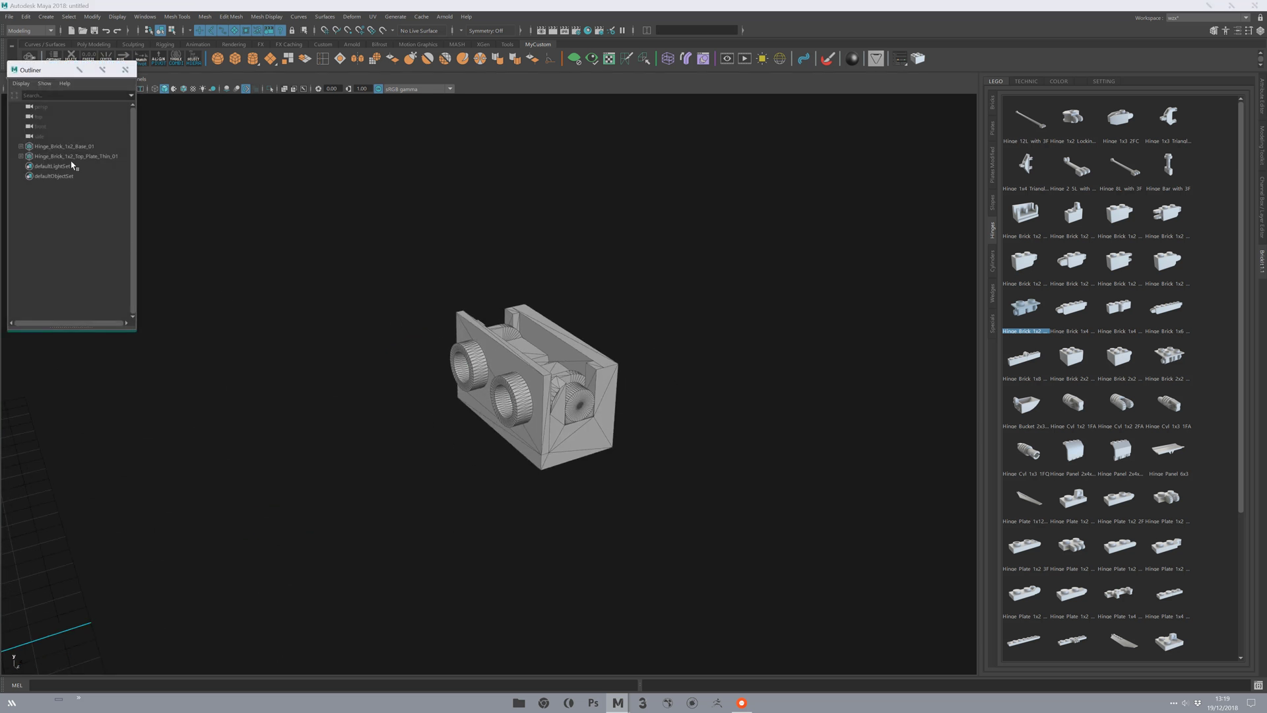
drag(41, 71, 179, 234)
click(202, 301)
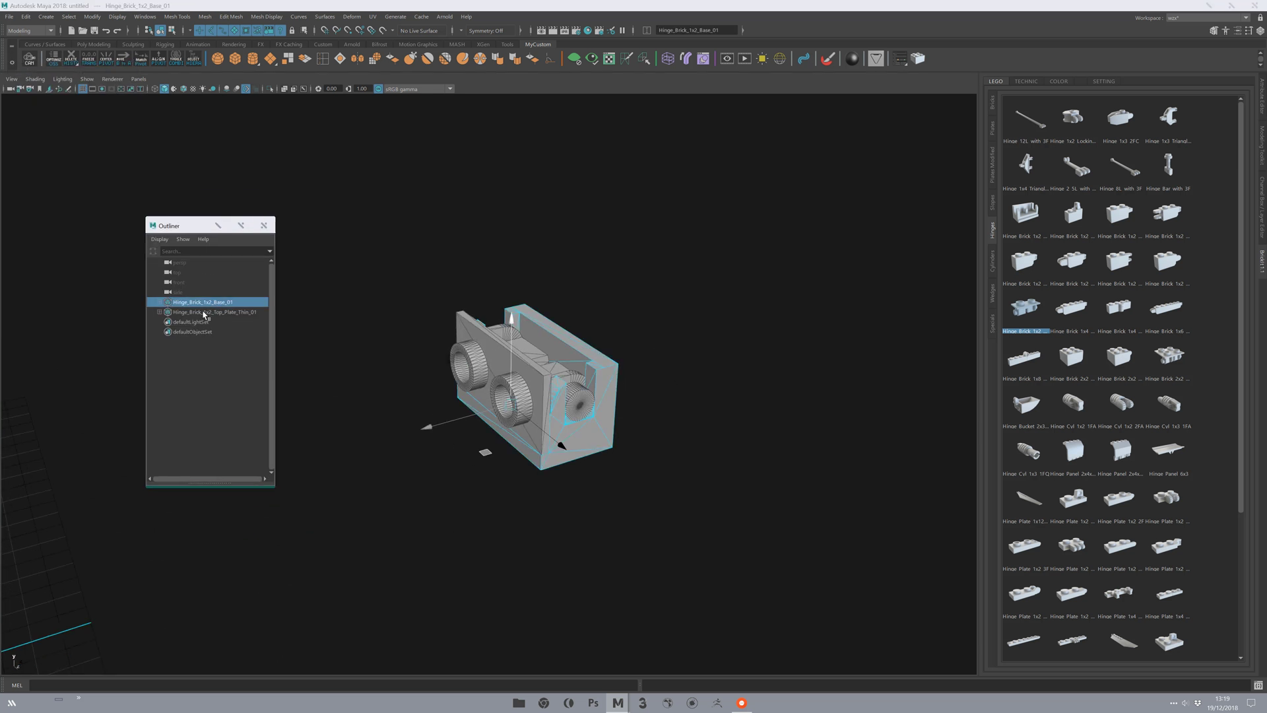
click(199, 312)
click(193, 303)
click(158, 303)
click(161, 304)
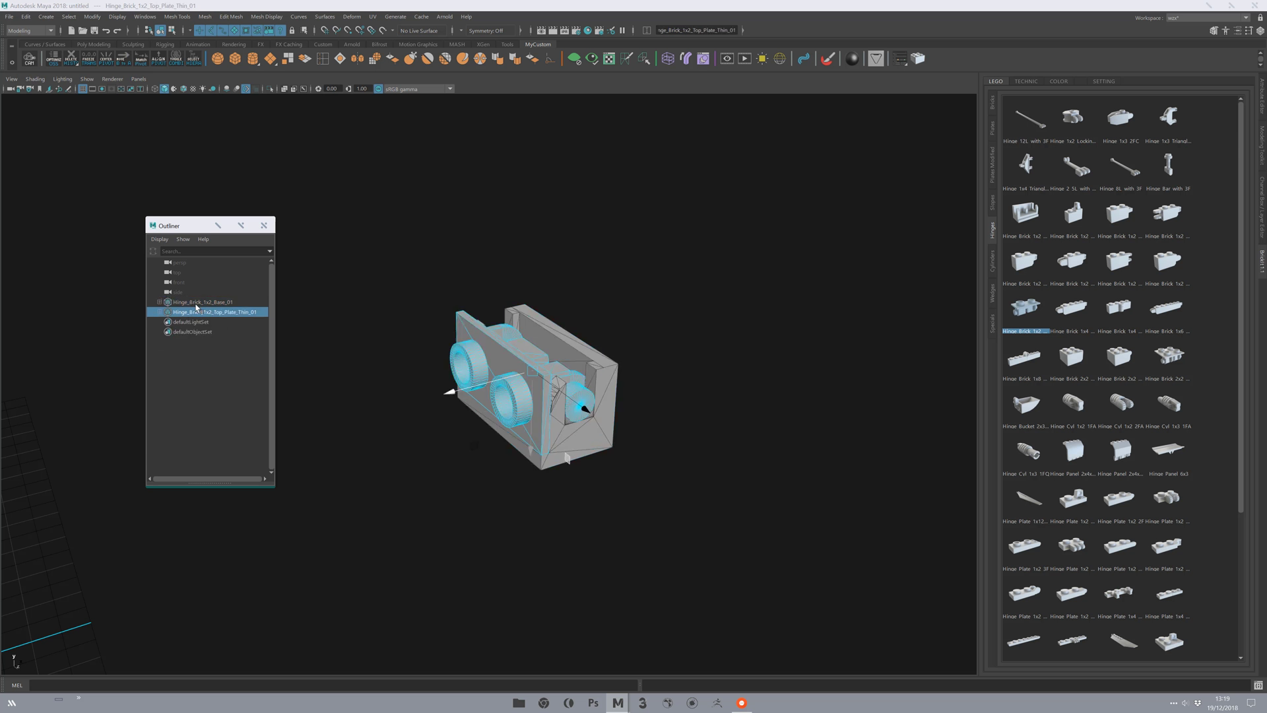
drag(177, 232, 175, 231)
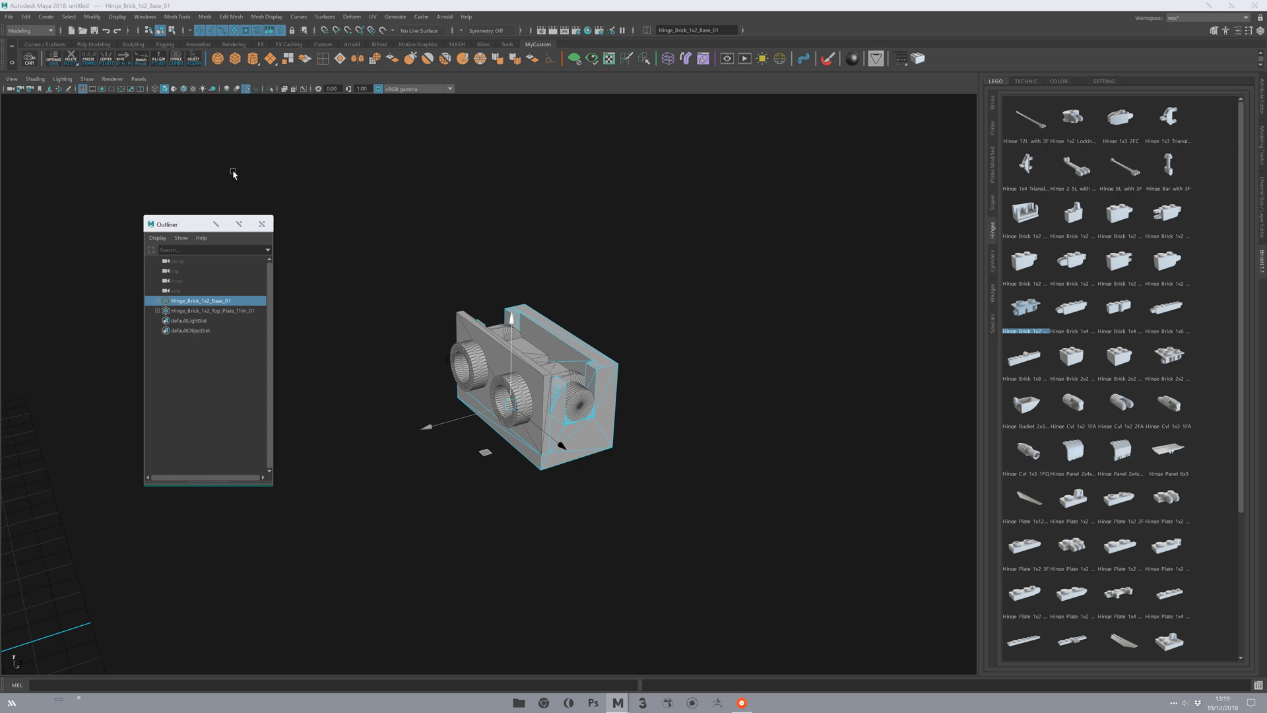
drag(177, 225, 115, 143)
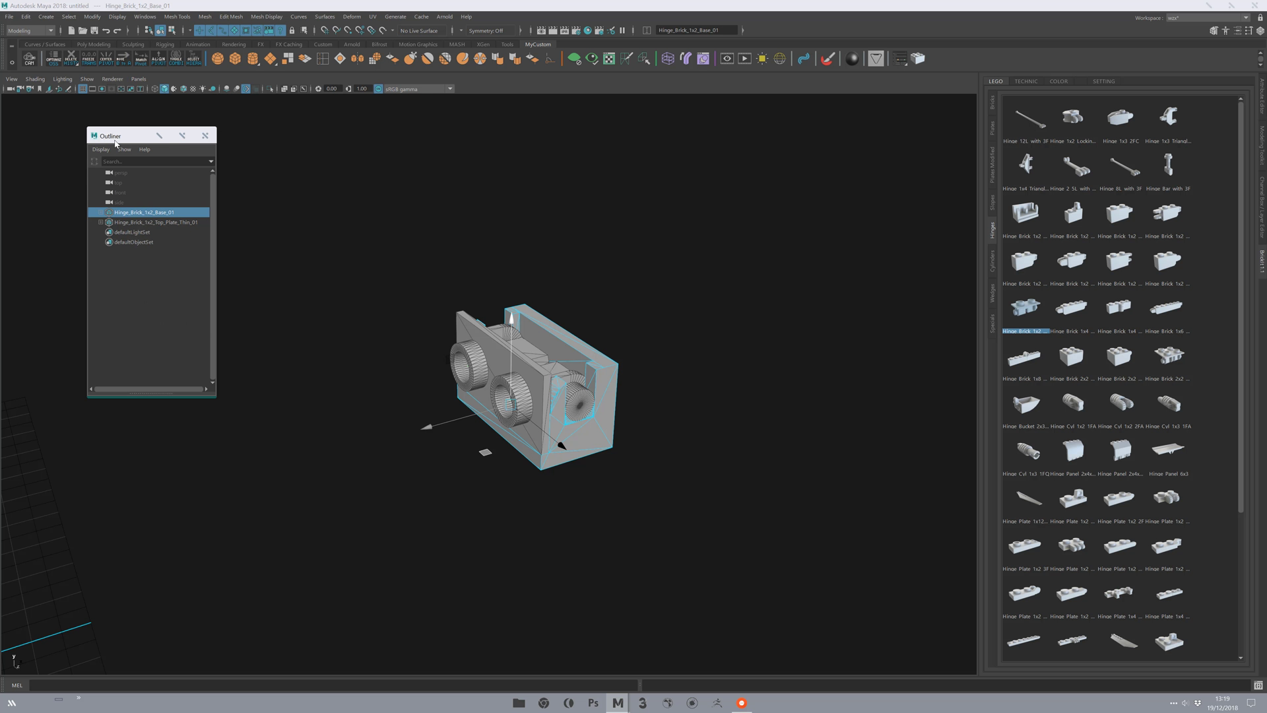
- Try to move the hinge parts aside in the viewport and undo the move
mouse_move(396, 503)
alt+mouse_down()
mouse_move(549, 521)
mouse_move(376, 513)
mouse_move(410, 493)
alt+mouse_up()
click(680, 464)
alt+drag(680, 463, 461, 383)
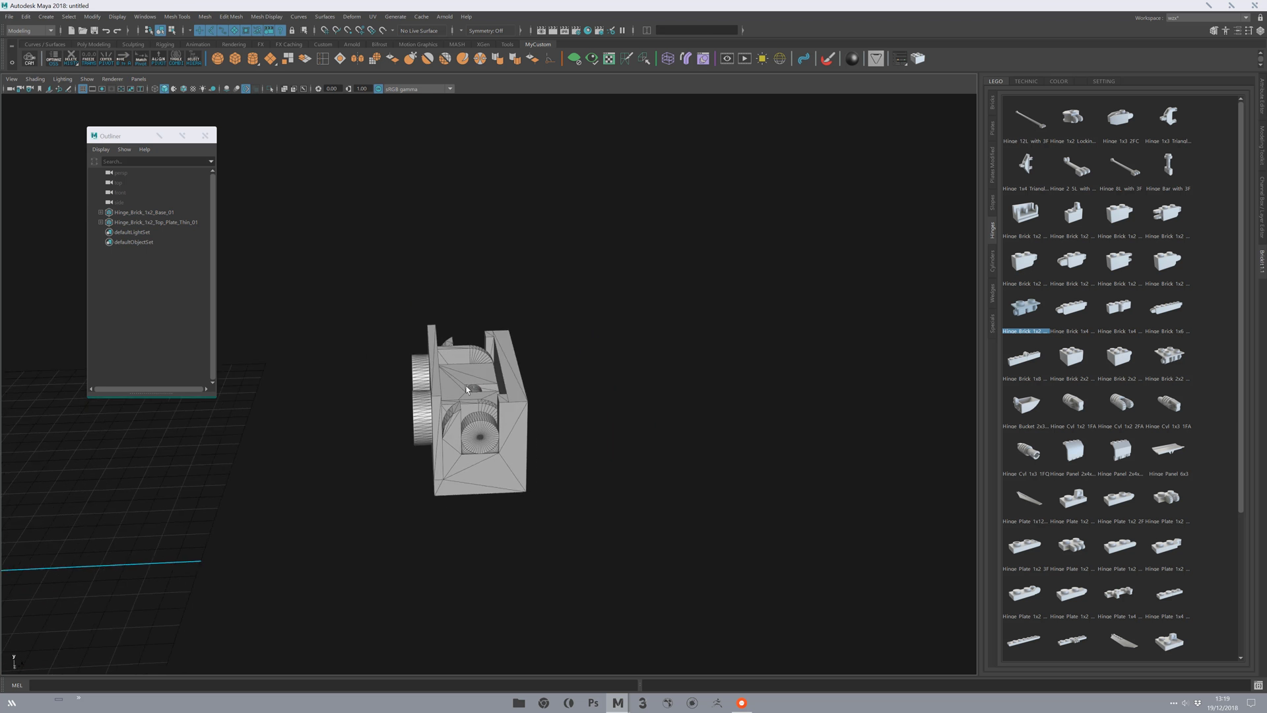
click(461, 384)
click(594, 453)
click(473, 409)
alt+drag(583, 446, 528, 429)
click(519, 419)
key(w)
middle_drag(515, 547, 648, 574)
key(ctrl+z)
key(ctrl+z)
alt+drag(588, 417, 653, 499)
key(ctrl+z)
alt+right_drag(653, 500, 413, 478)
key(ctrl+z)
- Group the hinge base and top plate together, and undo a trial move of the group
key(ctrl+g)
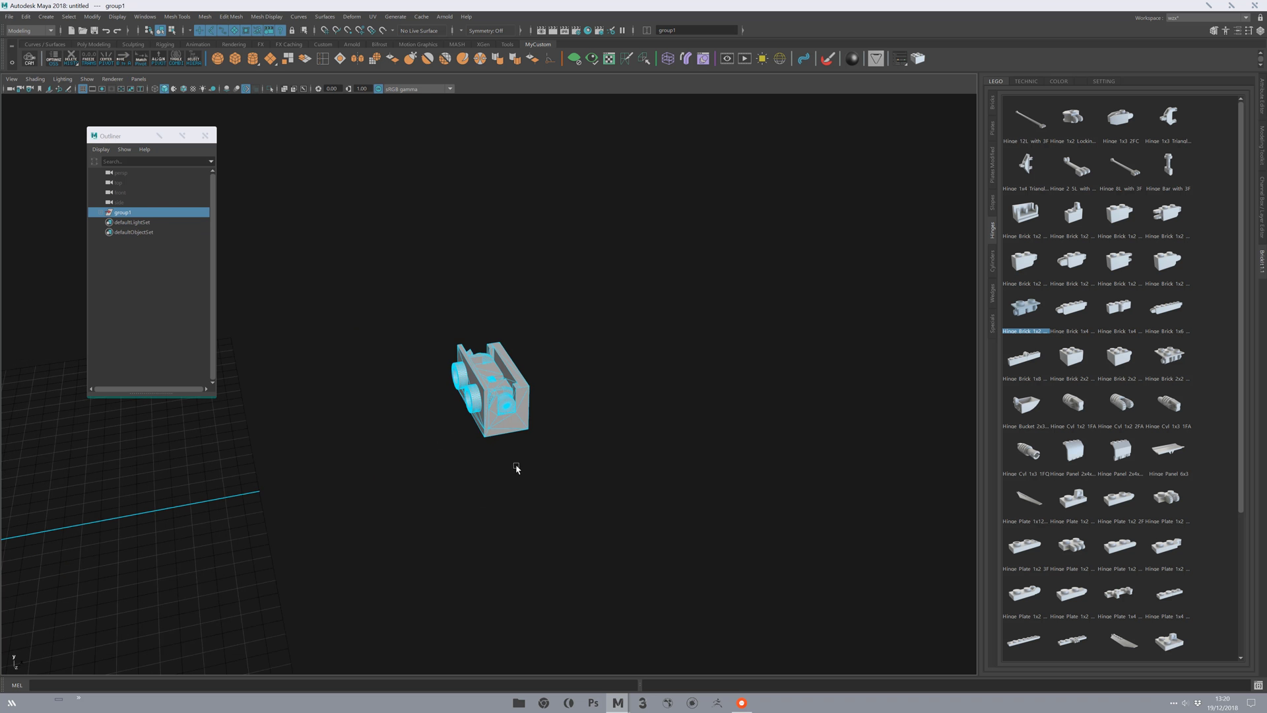
alt+drag(546, 585, 456, 518)
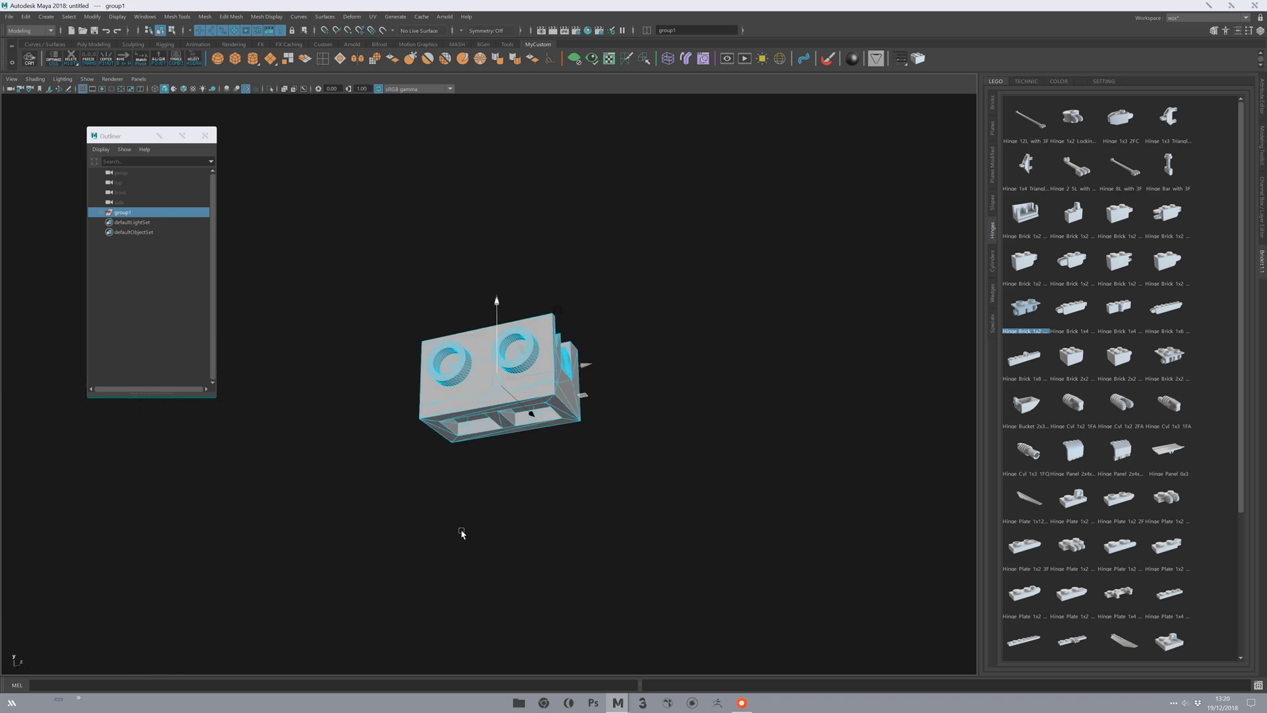
key(e)
key(w)
alt+drag(580, 512, 521, 484)
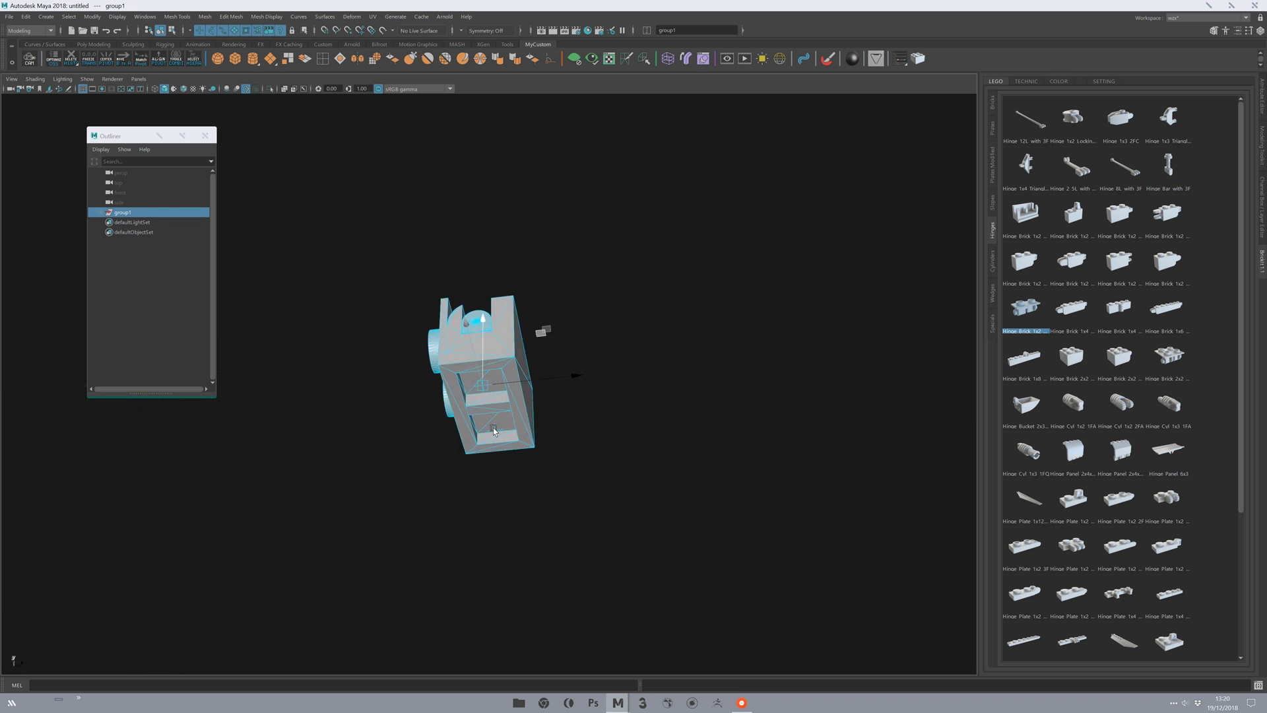
click(527, 469)
alt+drag(439, 450, 528, 454)
click(539, 406)
key(ctrl+z)
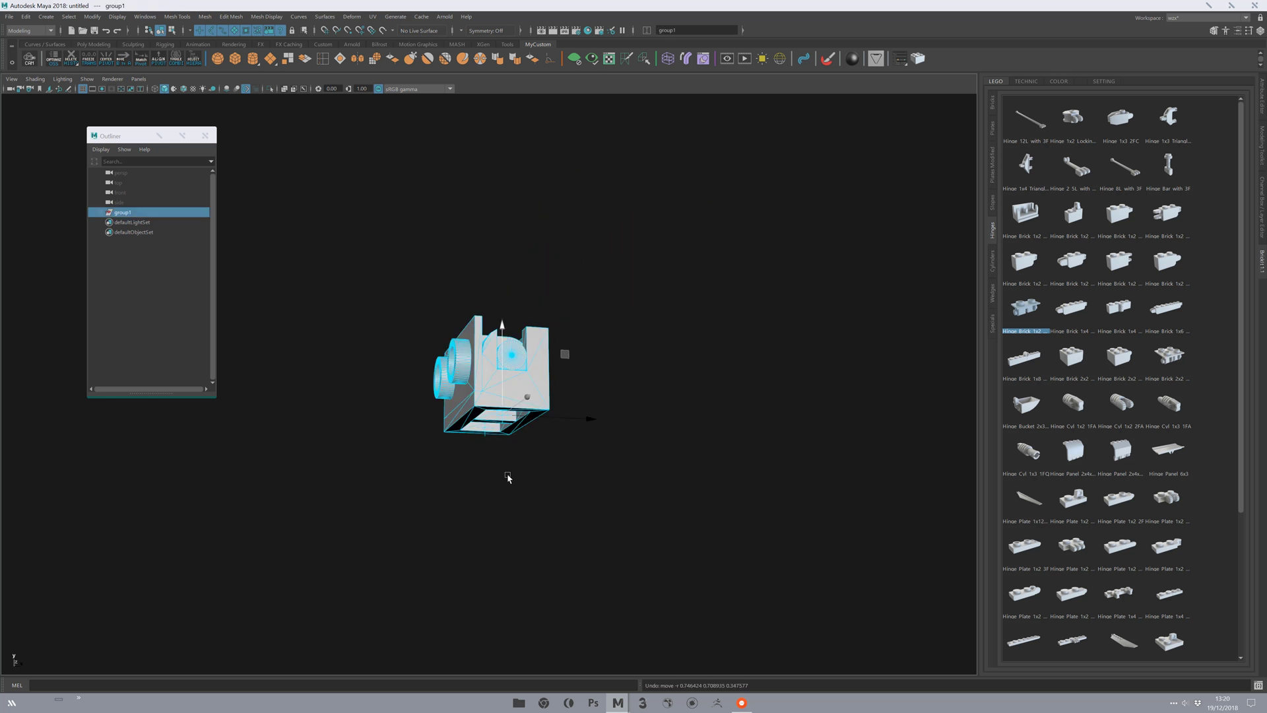
- Rotate the top plate partly open inside the group and ungroup the two hinge parts
key(Down)
key(e)
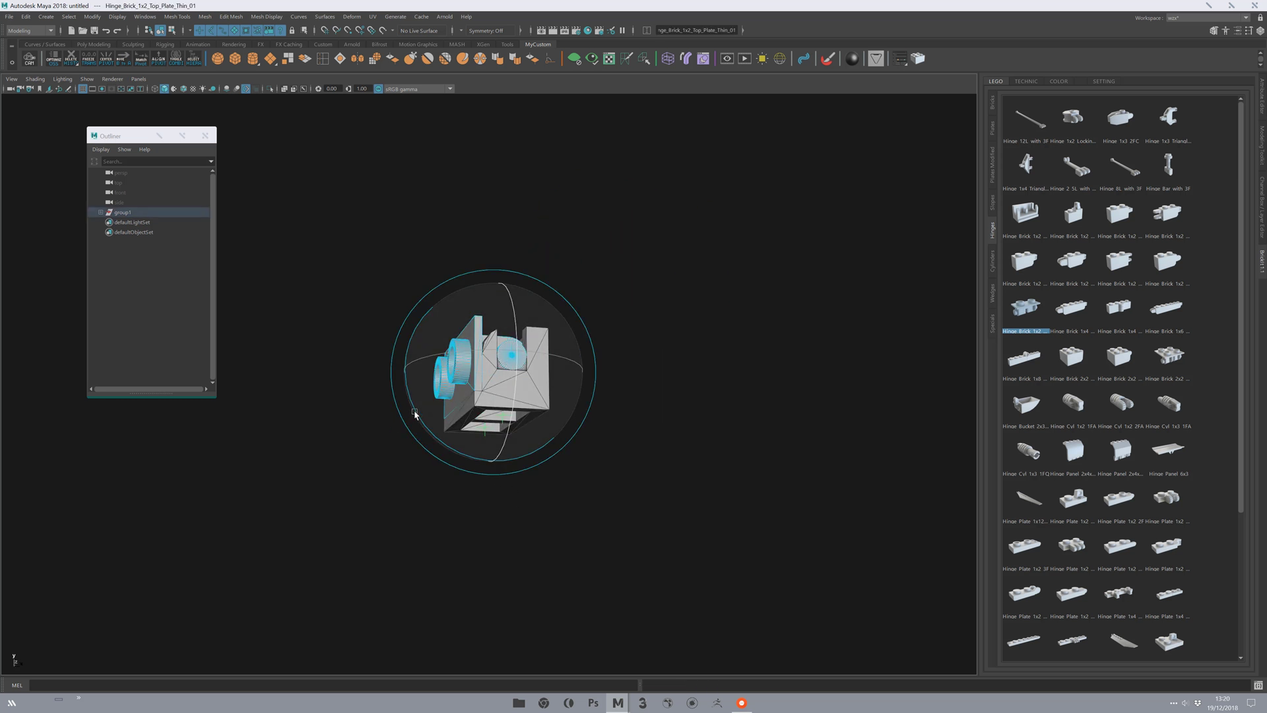
drag(430, 344, 410, 330)
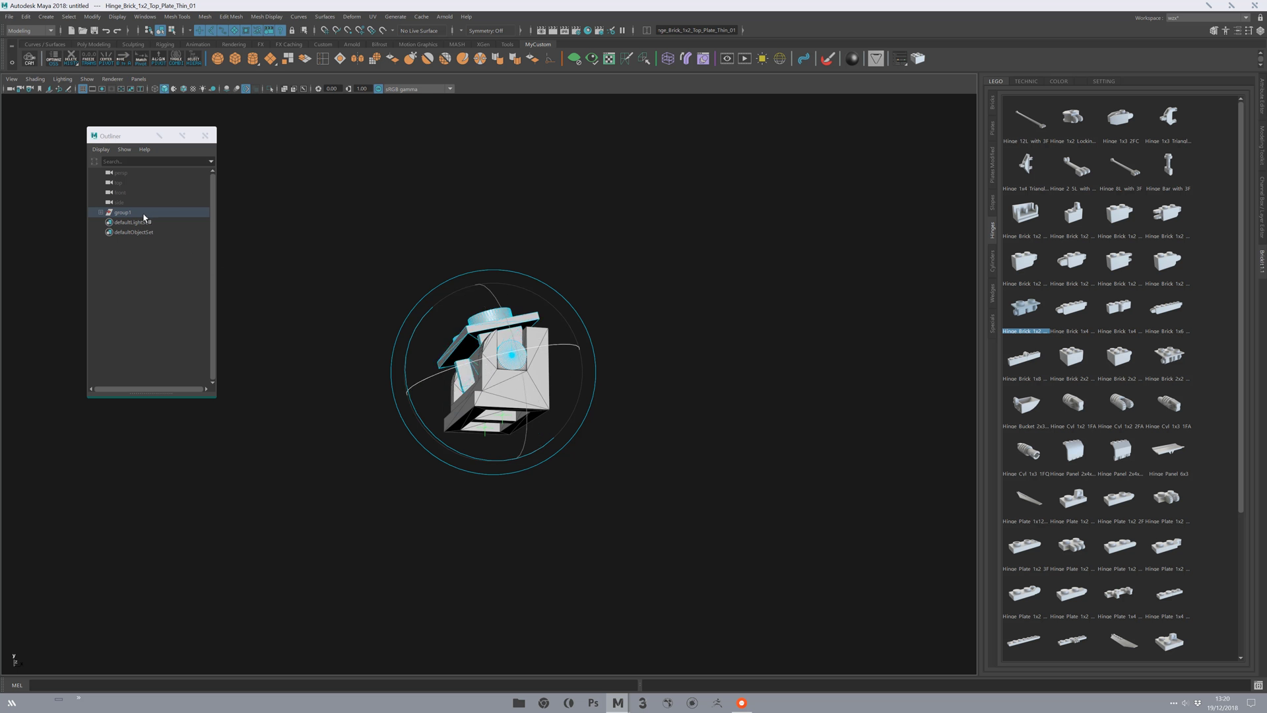
click(144, 214)
key(ctrl+shift+g)
click(317, 306)
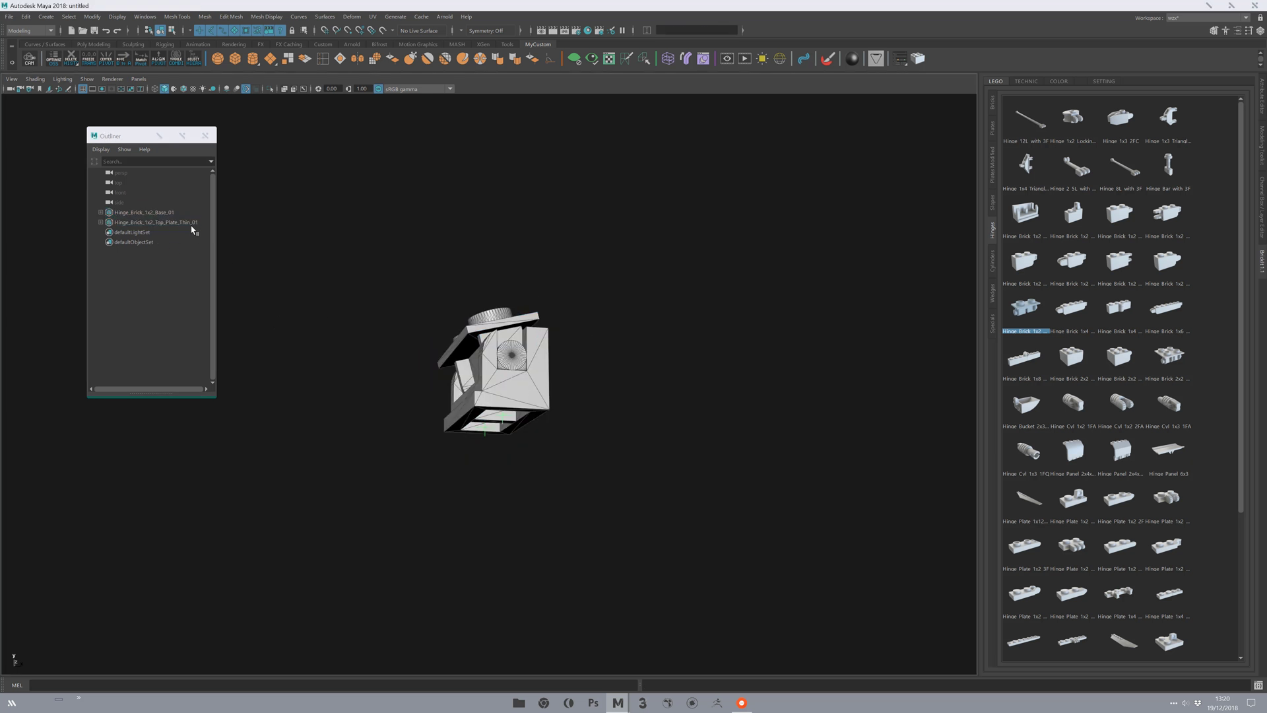
- Parent the thin hinge top plate to the hinge base
alt+drag(594, 402, 588, 415)
click(495, 353)
shift+click(518, 410)
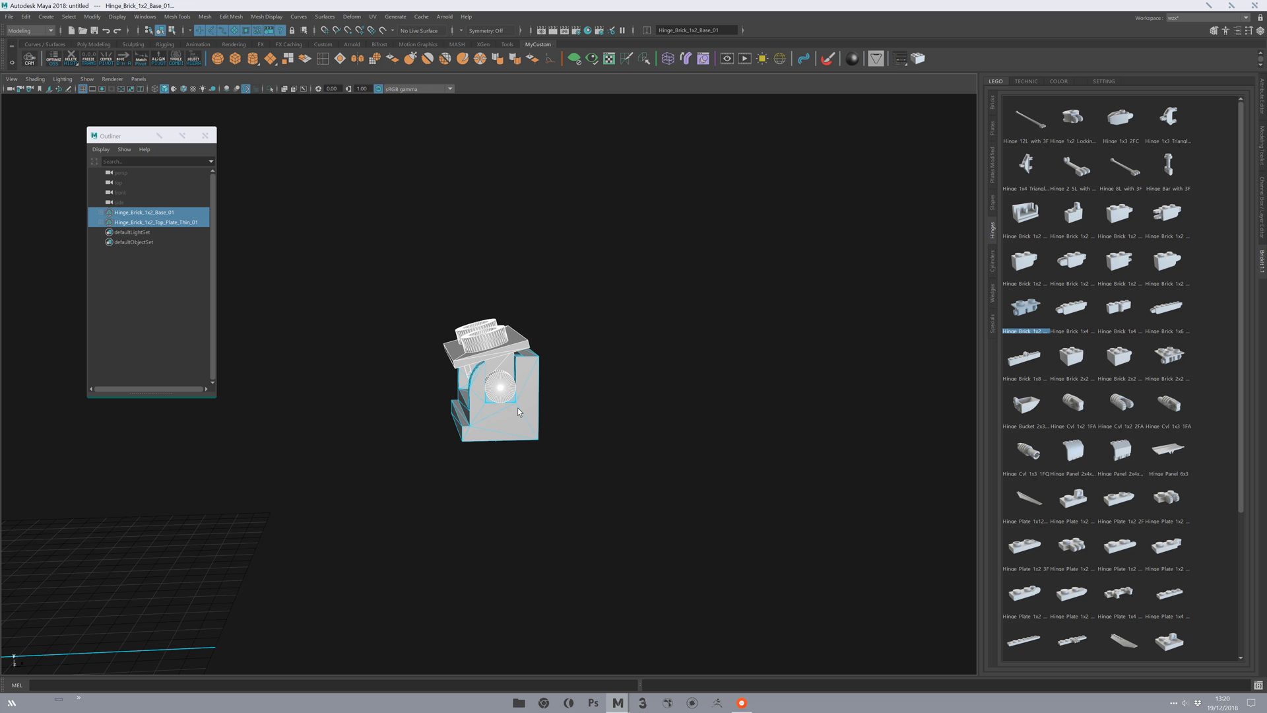
key(p)
- Try moving the hinge base together with its child top plate and undo the move
click(545, 382)
click(533, 384)
key(w)
middle_drag(507, 490, 646, 484)
key(ctrl+z)
- Rotate the parented top plate back to its upright position against the base and deselect it
click(499, 335)
key(e)
drag(438, 304, 405, 358)
key(q)
click(486, 574)
alt+drag(297, 347, 396, 399)
alt+right_drag(396, 398, 627, 506)
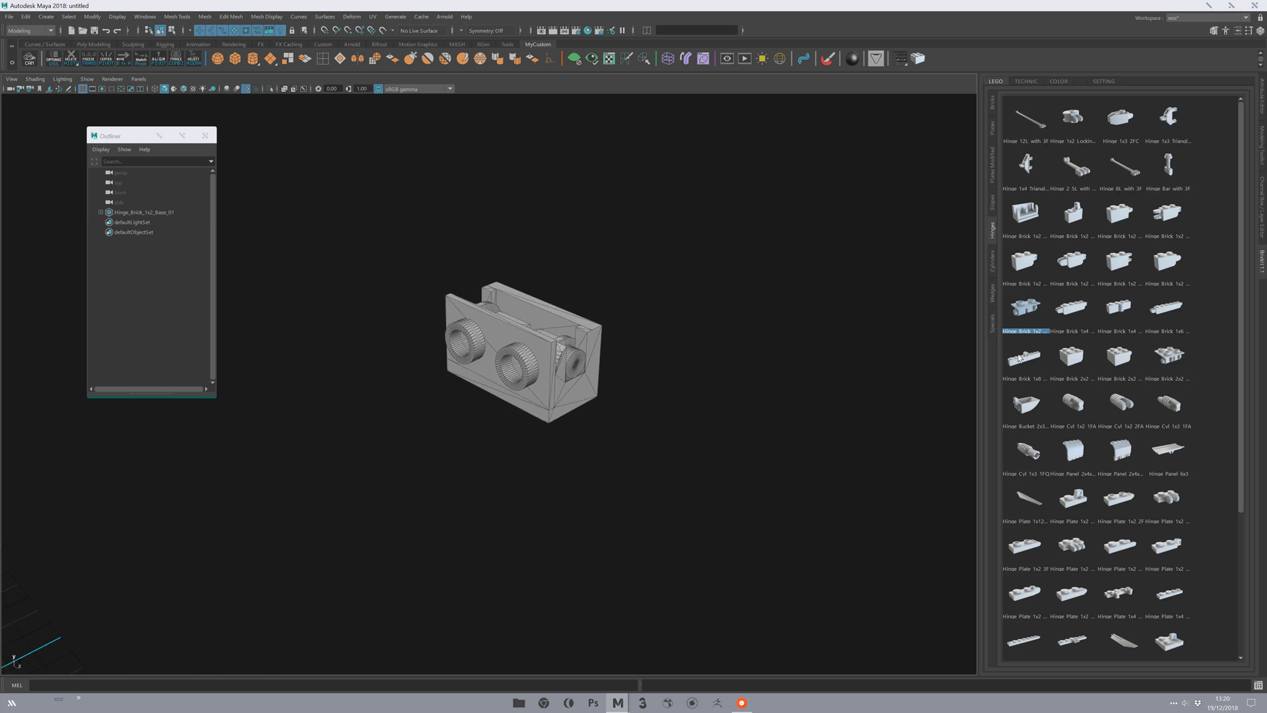
- Add the Hinge Plate 1x6 2x3FE from the hinge library and move it above the hinge assembly
scroll(569, 434, down, 6)
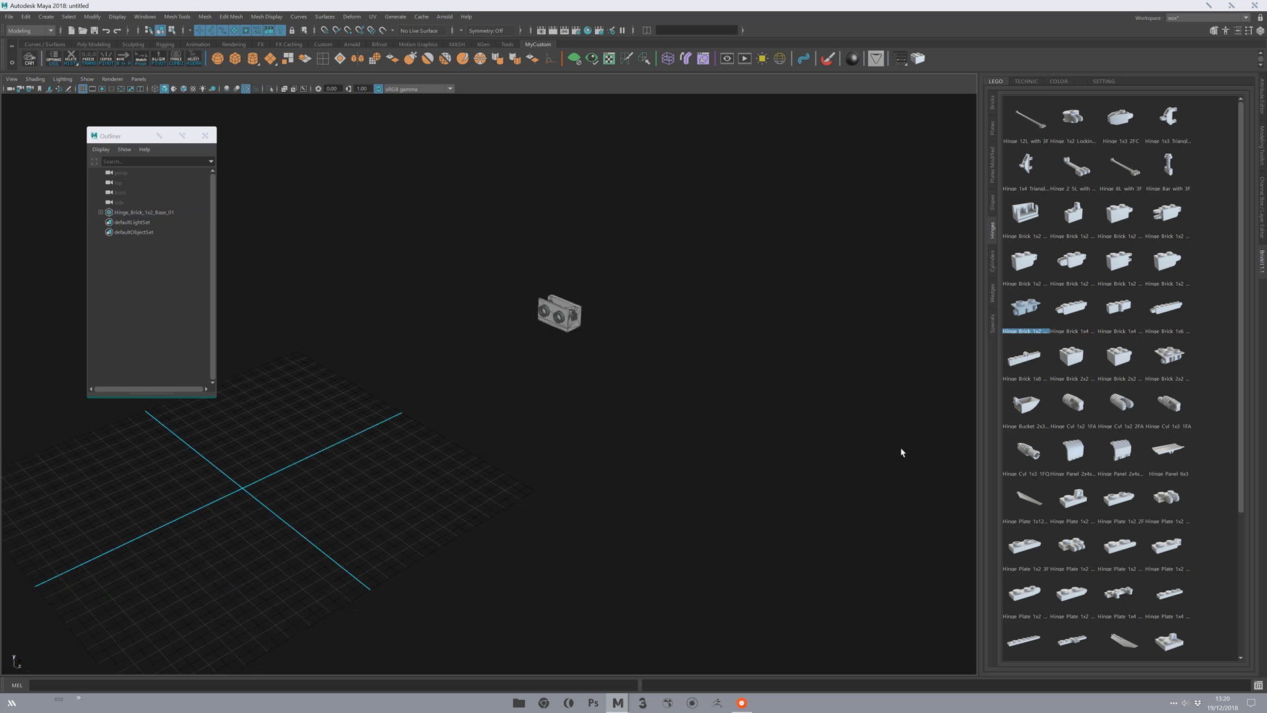
scroll(1241, 386, down, 3)
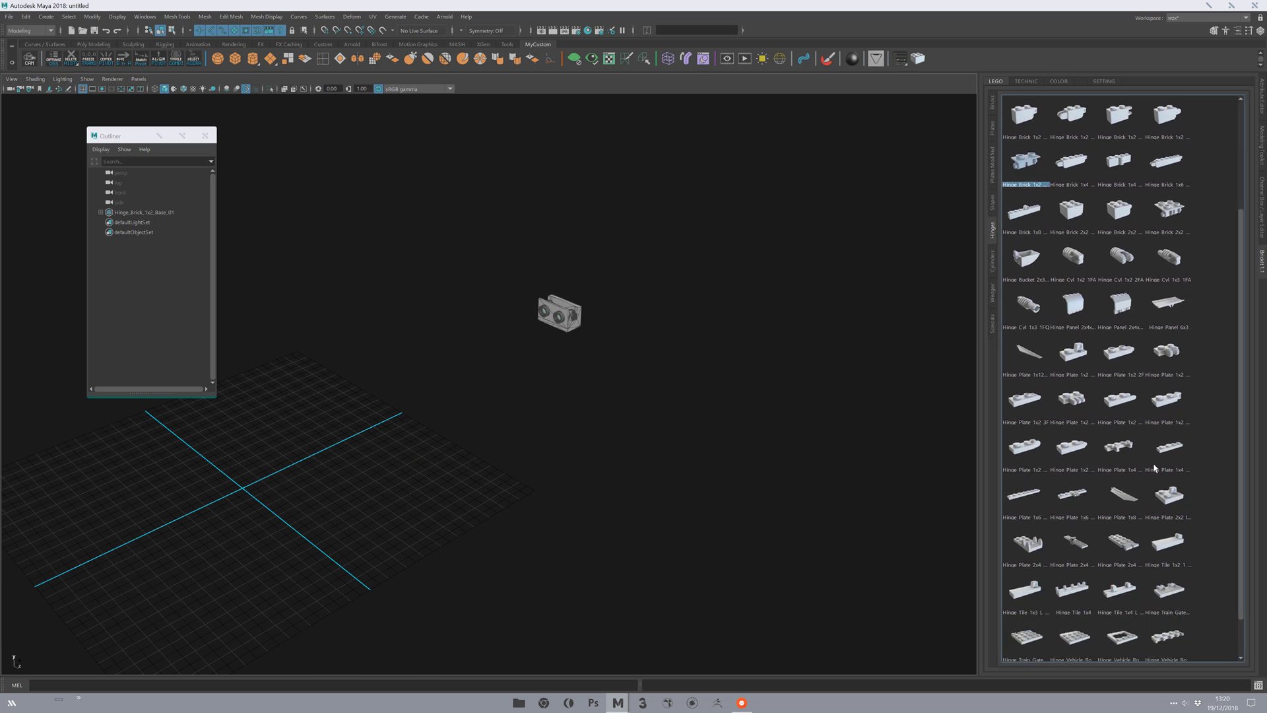
alt+middle_drag(533, 468, 541, 470)
alt+drag(541, 470, 515, 476)
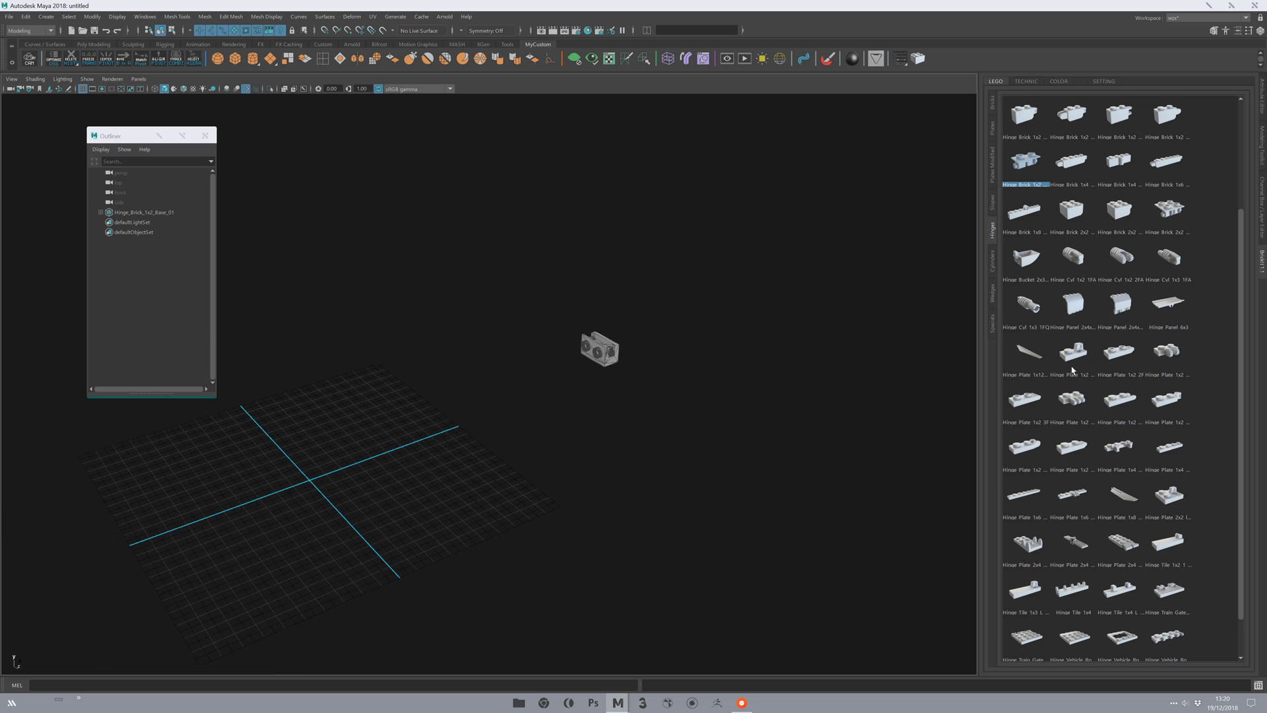
click(1031, 497)
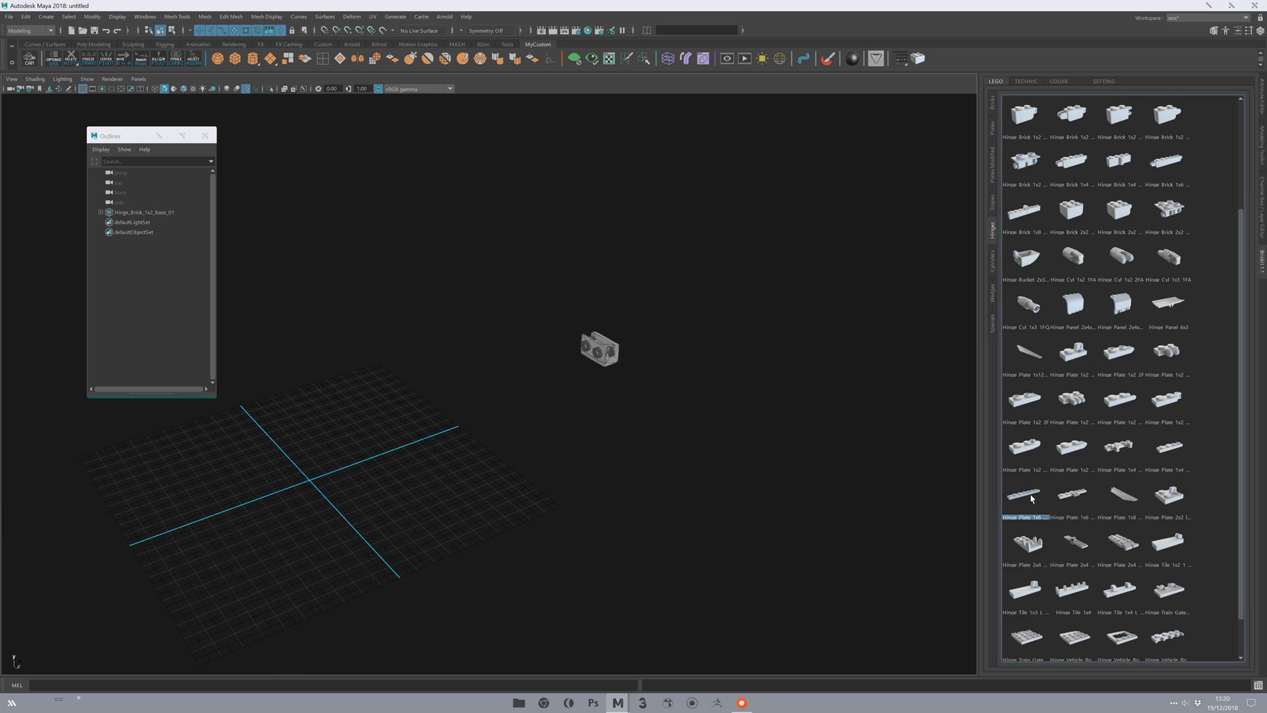
double_click(1031, 497)
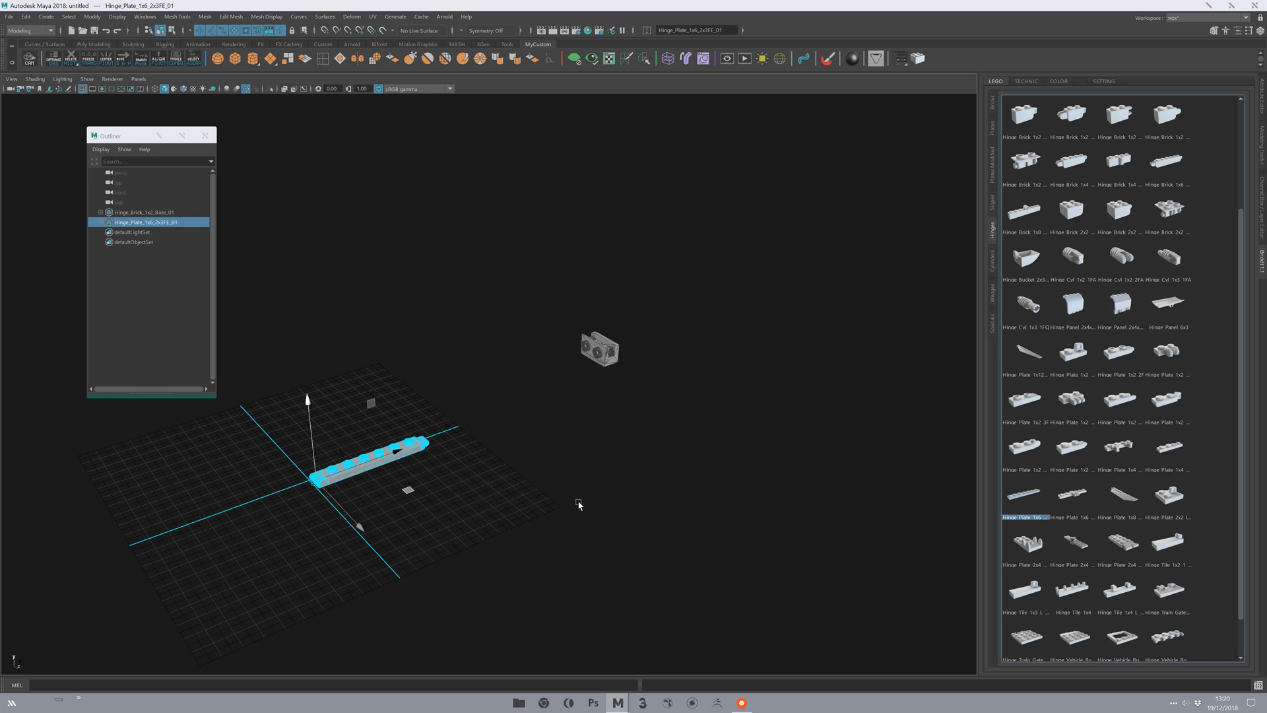
middle_drag(597, 534, 741, 314)
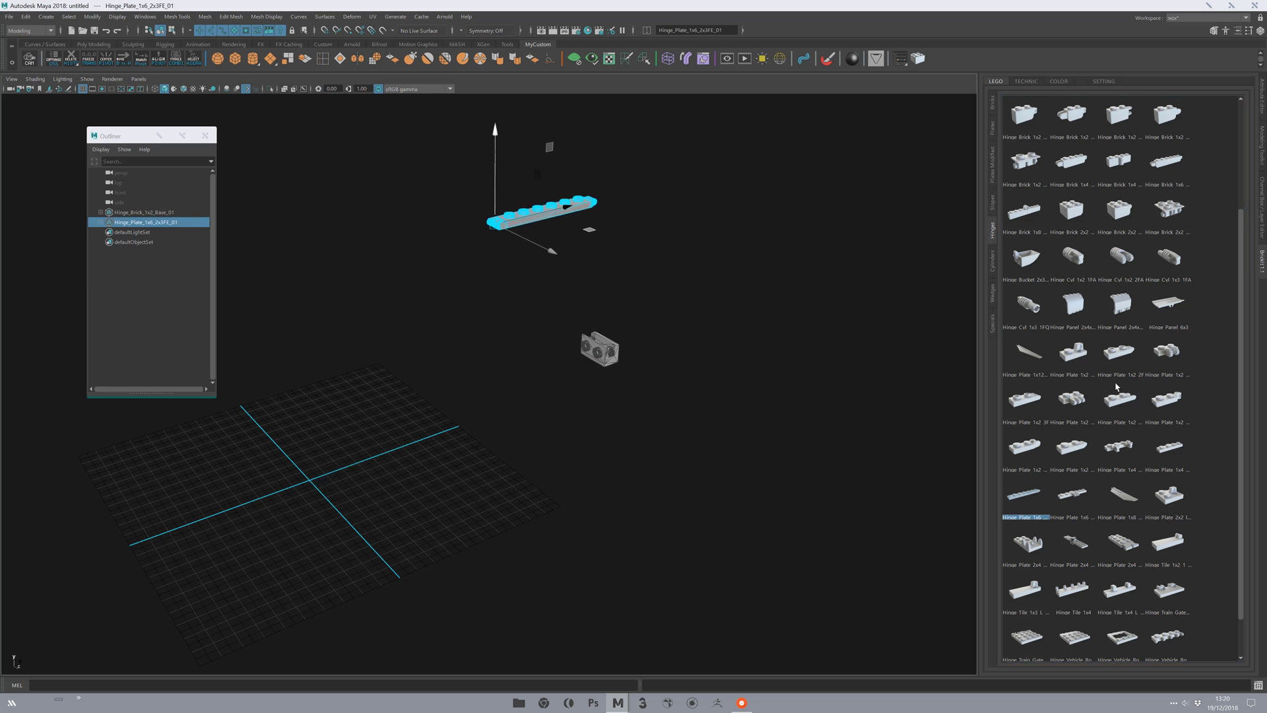
- Add the Hinge Plate 1x2 3FS from the hinge library and move it close to the 1x6 hinge plate
double_click(1072, 399)
middle_drag(1072, 399, 1038, 472)
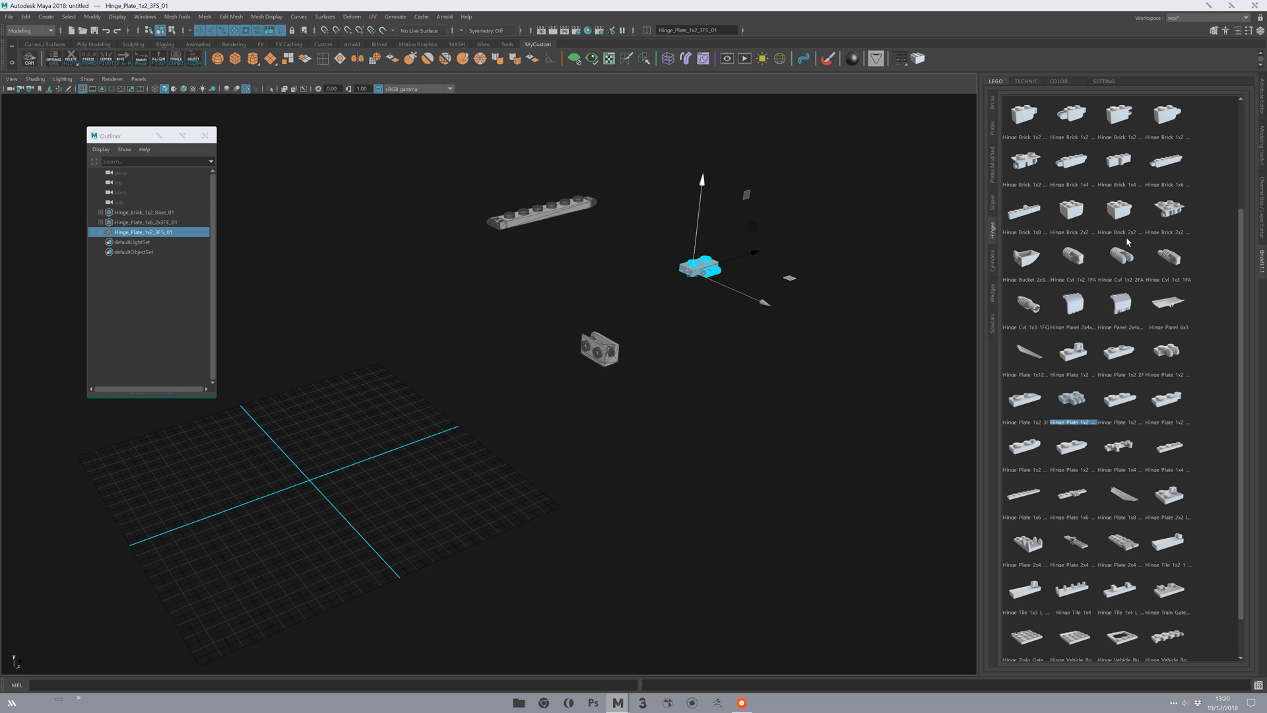
click(1036, 263)
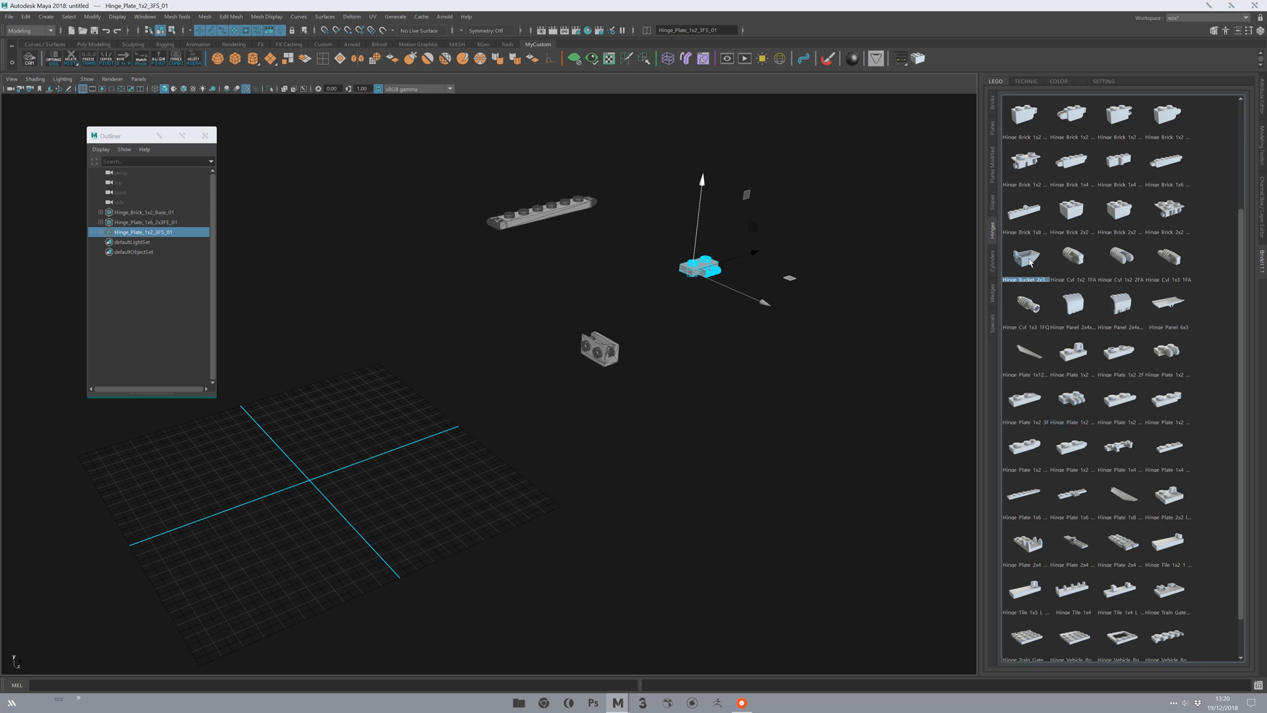
middle_drag(550, 578, 670, 367)
alt+drag(718, 316, 786, 441)
click(787, 441)
drag(812, 506, 763, 495)
key(w)
key(e)
key(w)
middle_drag(754, 504, 733, 405)
- Reposition the parts so the two hinge plates sit apart from the hinge brick, and close the Outliner
click(585, 362)
click(570, 305)
middle_drag(560, 385, 606, 284)
alt+middle_drag(606, 284, 615, 356)
drag(521, 402, 462, 456)
middle_drag(546, 515, 407, 462)
alt+drag(474, 390, 535, 381)
drag(115, 136, 104, 136)
click(195, 136)
- Bring the finger end of the 1x6 hinge plate into the fingers of the 1x2 hinge plate
alt+middle_drag(437, 346, 411, 334)
alt+drag(648, 323, 657, 371)
drag(631, 235, 659, 390)
alt+middle_drag(658, 358, 607, 309)
alt+drag(607, 311, 628, 357)
middle_drag(660, 384, 601, 516)
alt+middle_drag(553, 531, 500, 482)
alt+right_drag(500, 481, 543, 525)
drag(545, 525, 549, 513)
alt+right_drag(507, 509, 523, 616)
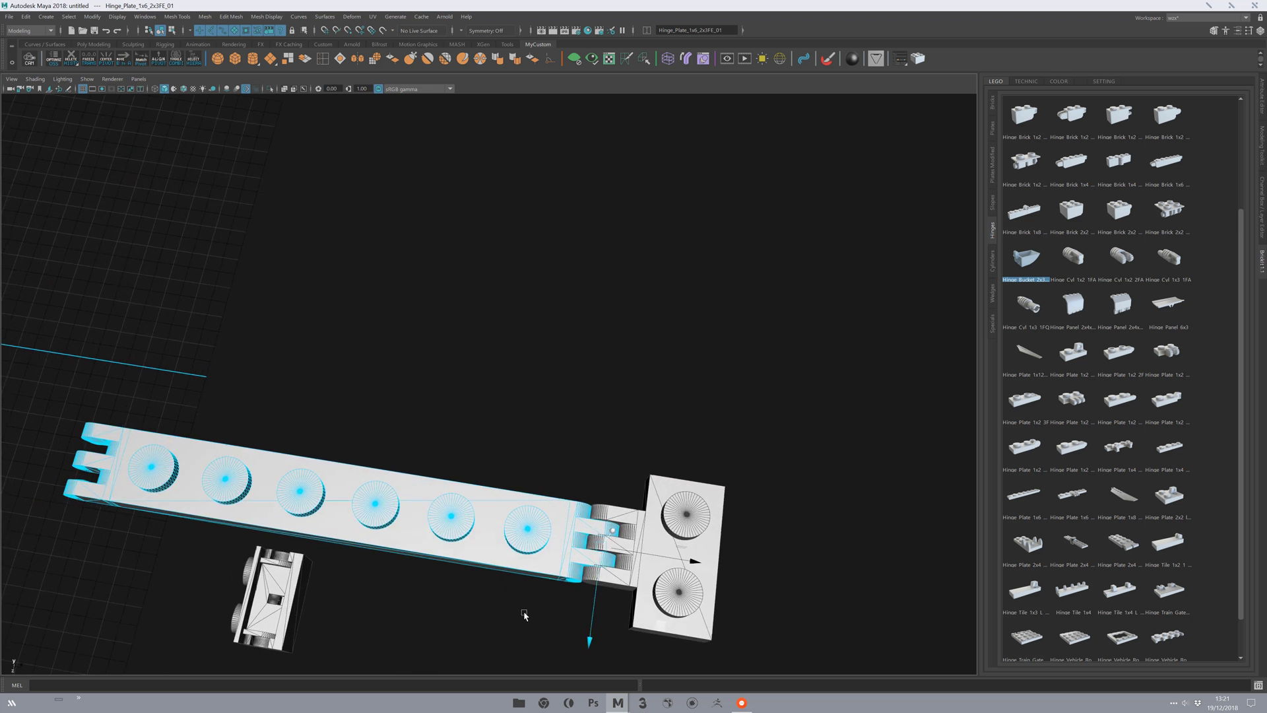
- Slide the 1x6 hinge plate along the hinge axis to line its fingers up with the gaps in the 1x2 plate
alt+middle_drag(553, 610, 490, 518)
alt+right_drag(489, 517, 578, 518)
alt+drag(542, 514, 489, 475)
alt+right_drag(490, 477, 443, 557)
drag(436, 556, 456, 521)
alt+right_drag(457, 521, 460, 506)
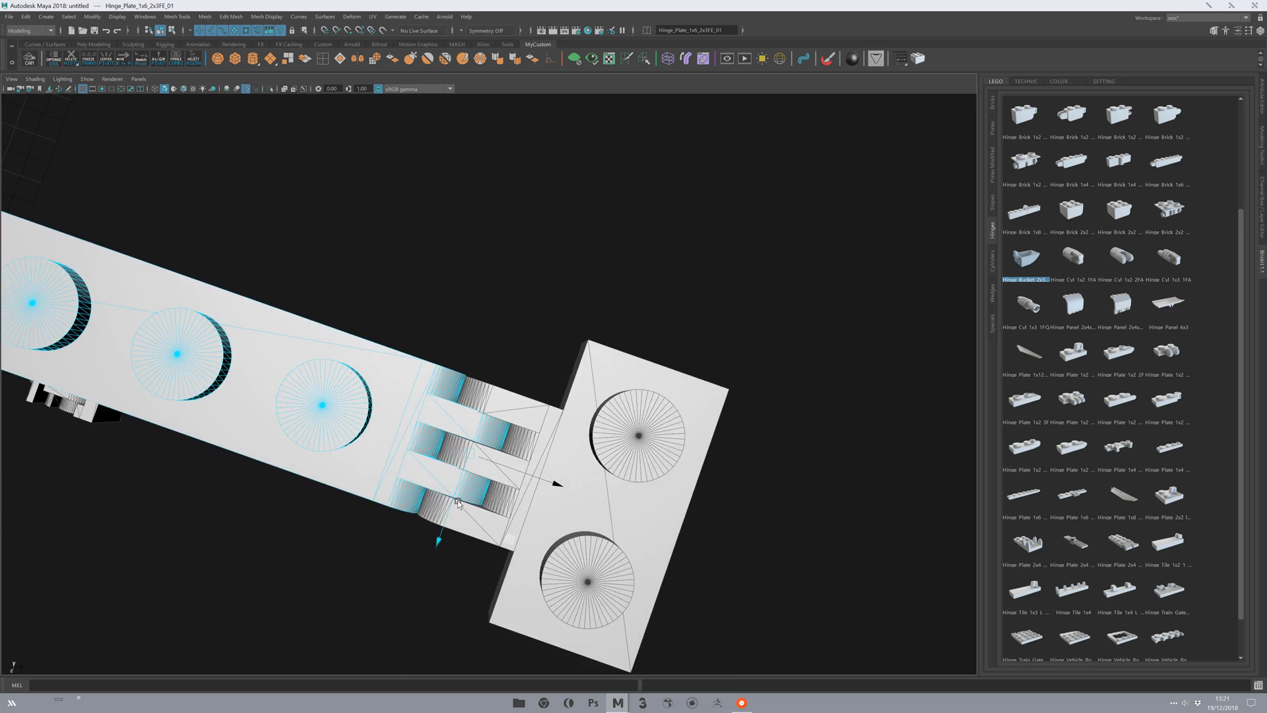
drag(453, 499, 461, 504)
- Undo the recent moves of the 1x6 hinge plate until it is separated from the 1x2 plate
key(ctrl+z)
key(ctrl+z)
alt+middle_drag(497, 455, 553, 449)
alt+right_drag(552, 450, 563, 480)
key(ctrl+z)
key(ctrl+z)
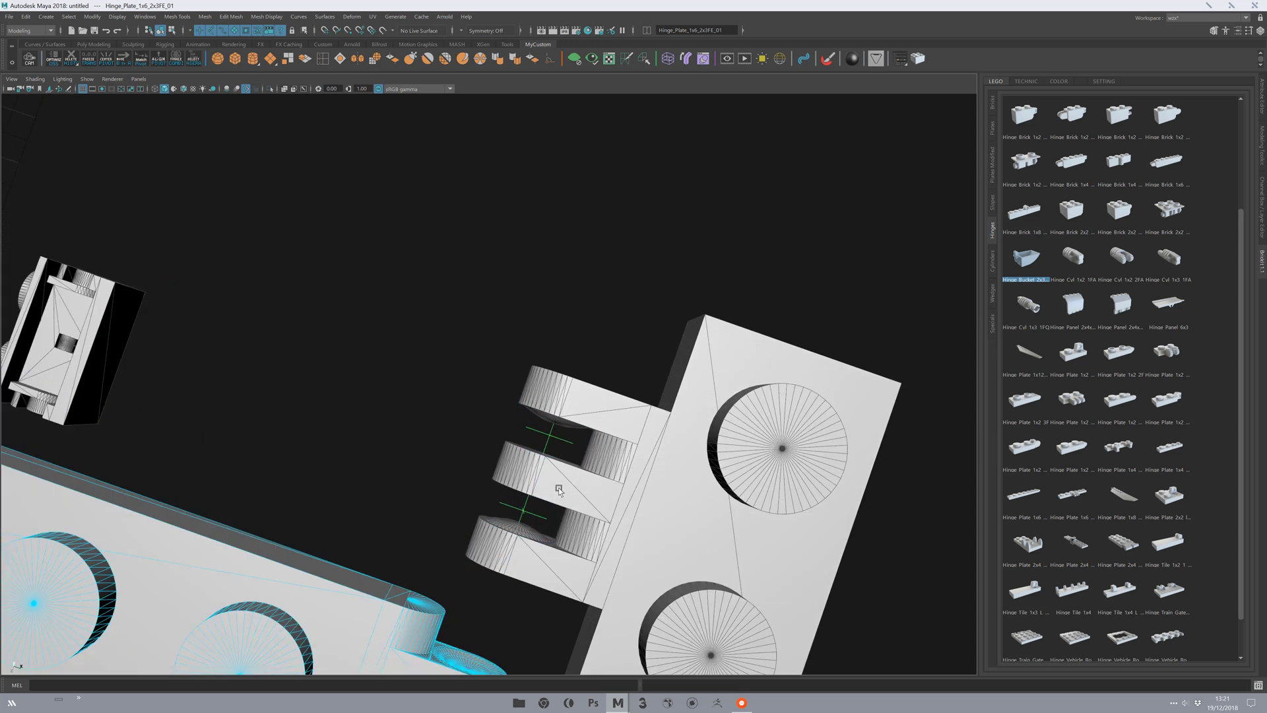
- Point-snap the 1x6 hinge plate's pivot to a locator between the fingers of the 1x2 hinge plate
click(558, 472)
alt+middle_drag(540, 571, 517, 447)
scroll(518, 343, up, 2)
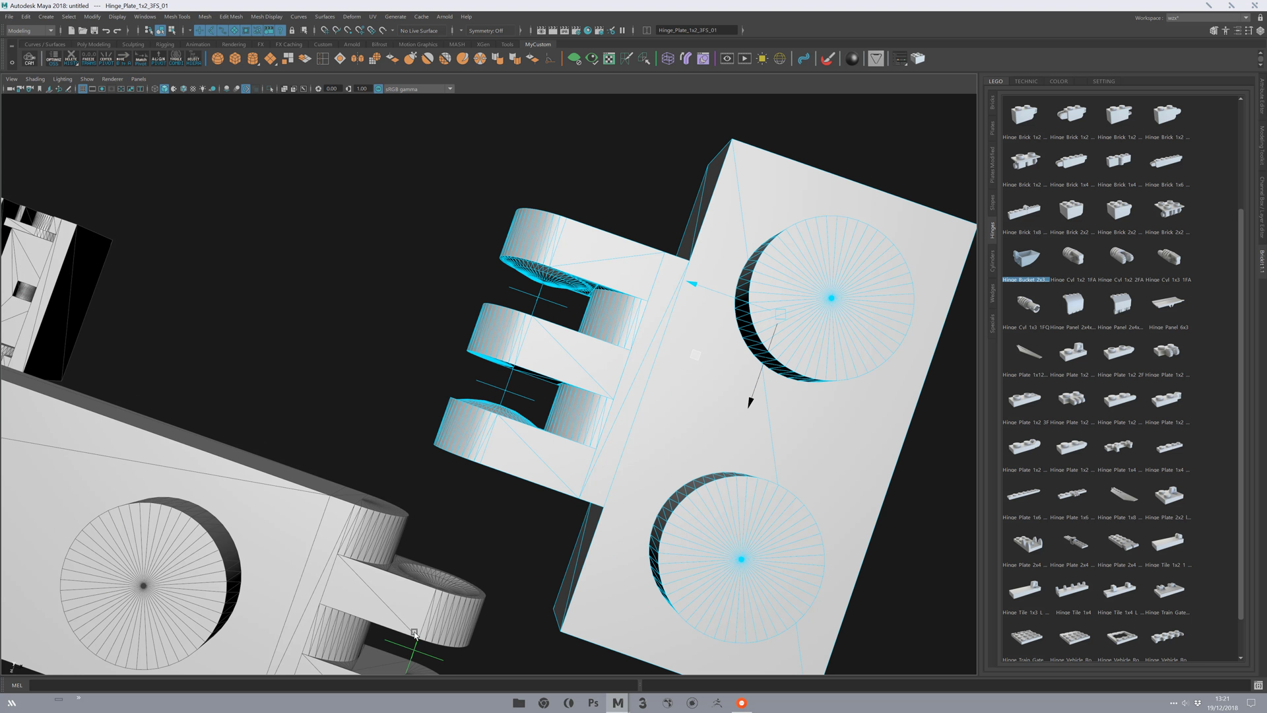
click(430, 611)
alt+middle_drag(458, 574, 479, 461)
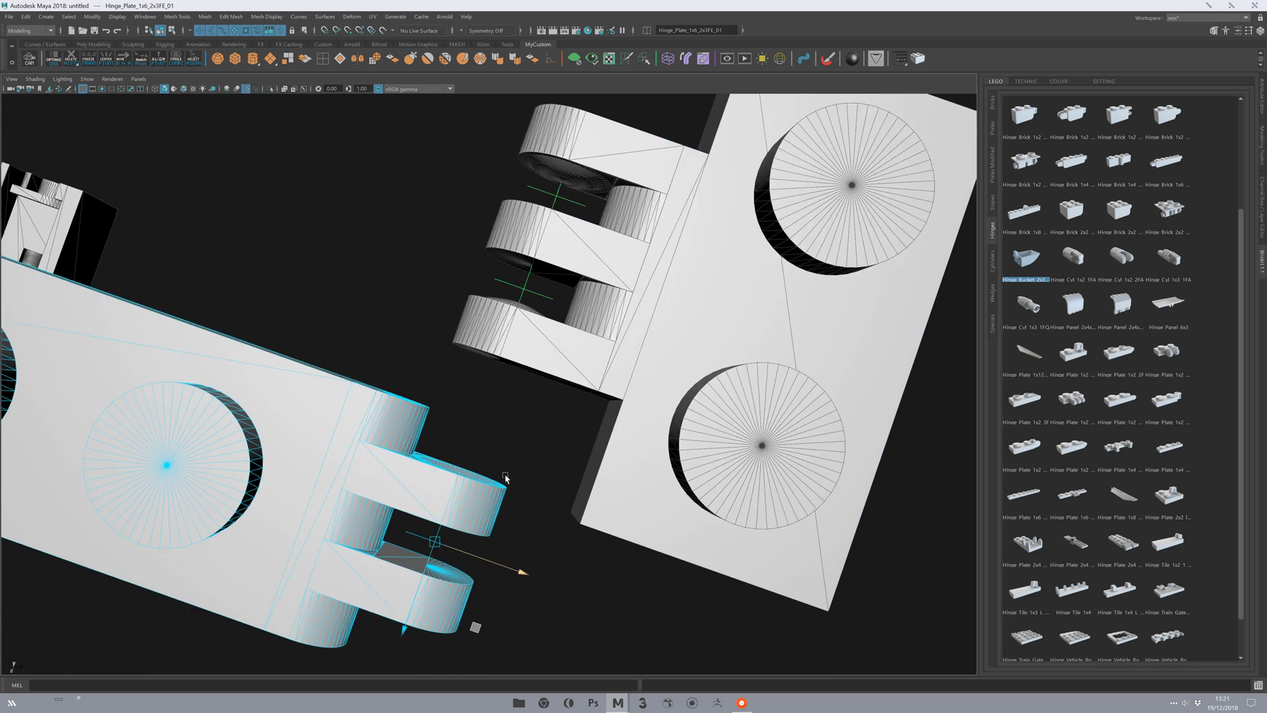
middle_drag(542, 320, 562, 302)
scroll(562, 302, down, 3)
alt+drag(558, 396, 587, 340)
- Slide the 1x6 hinge plate along the hinge axis until it is clear of the 1x2 plate's fingers
click(592, 410)
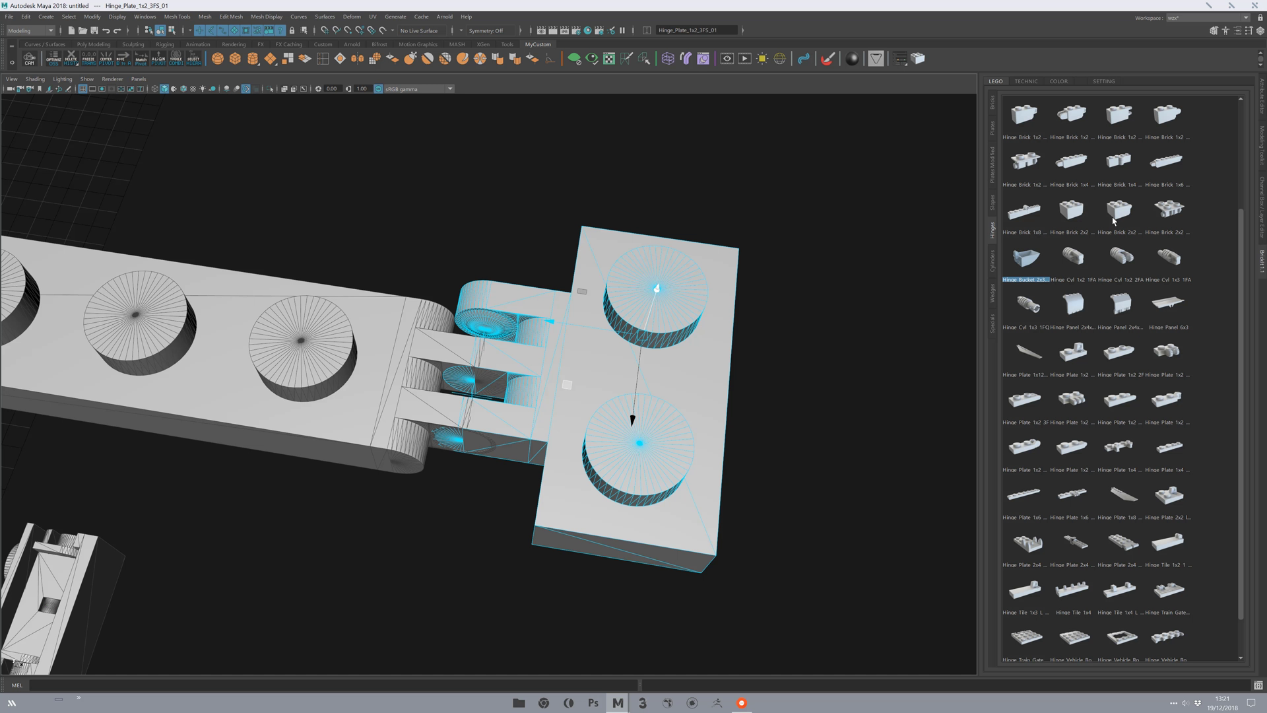
click(333, 435)
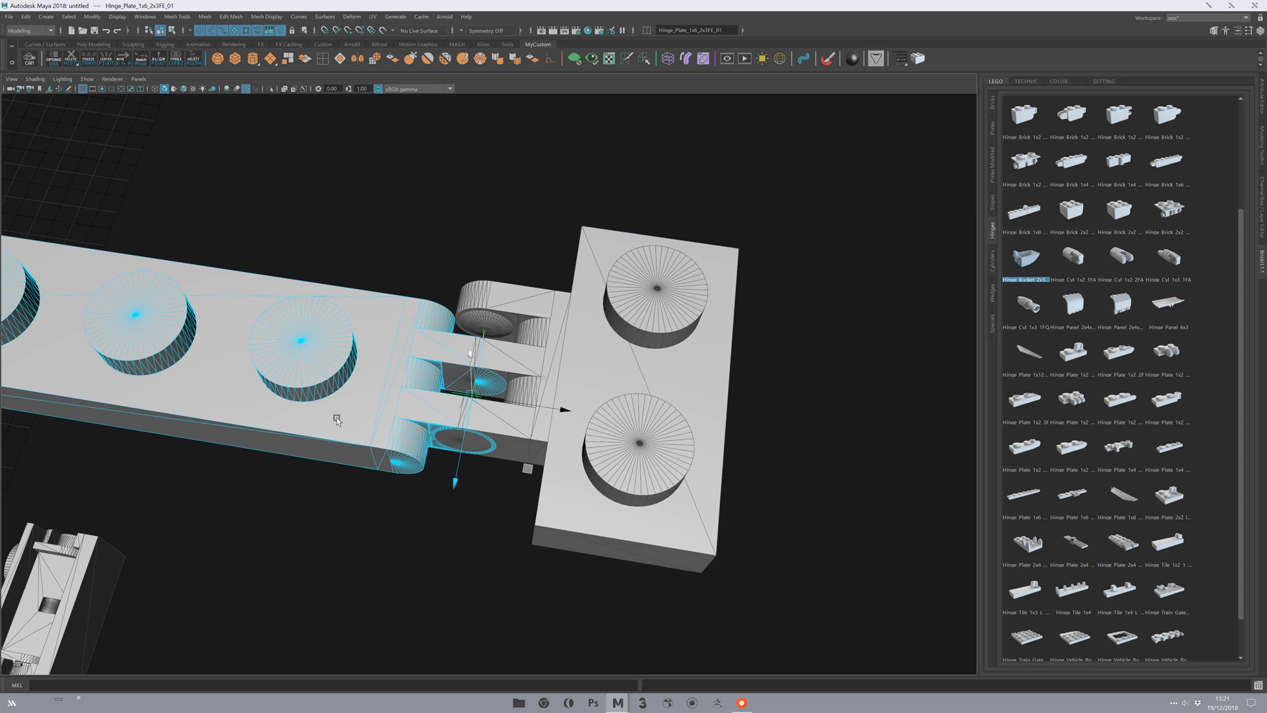
drag(446, 475, 454, 649)
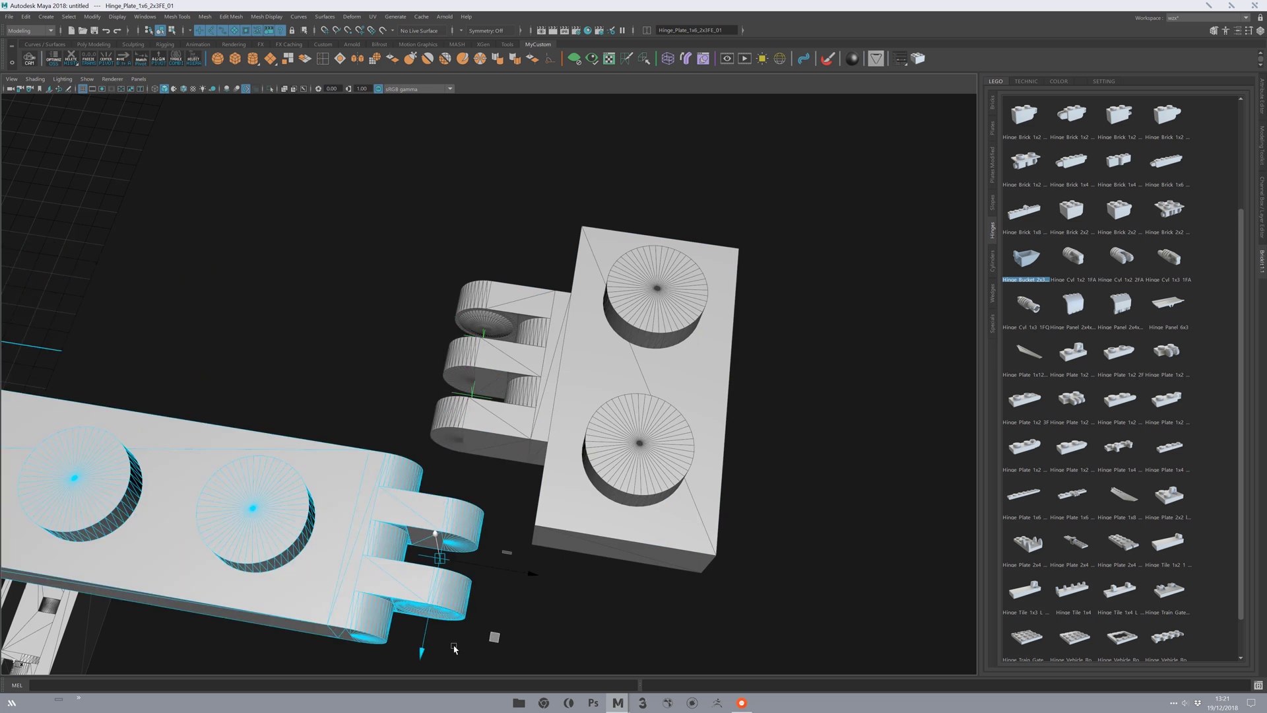
- Select the 1x2 hinge plate and examine the locators between its fingers up close
click(698, 393)
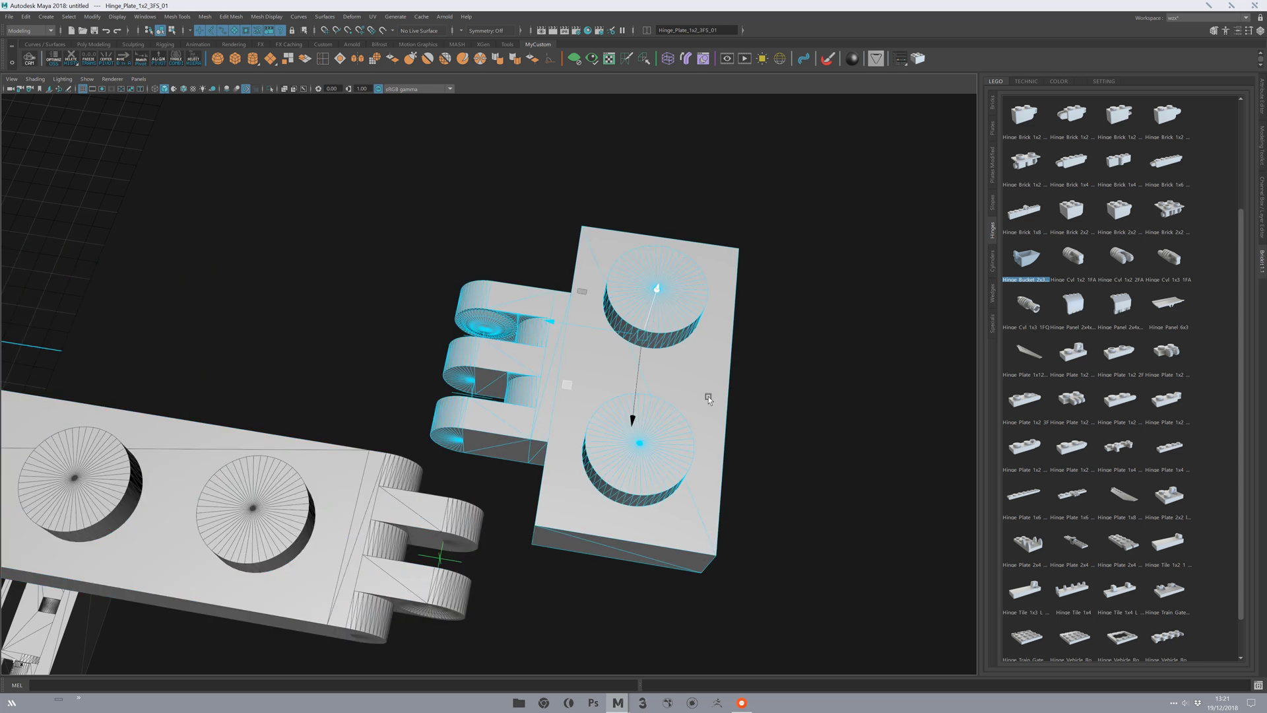
alt+drag(698, 393, 755, 405)
alt+middle_drag(755, 405, 682, 376)
scroll(682, 376, up, 3)
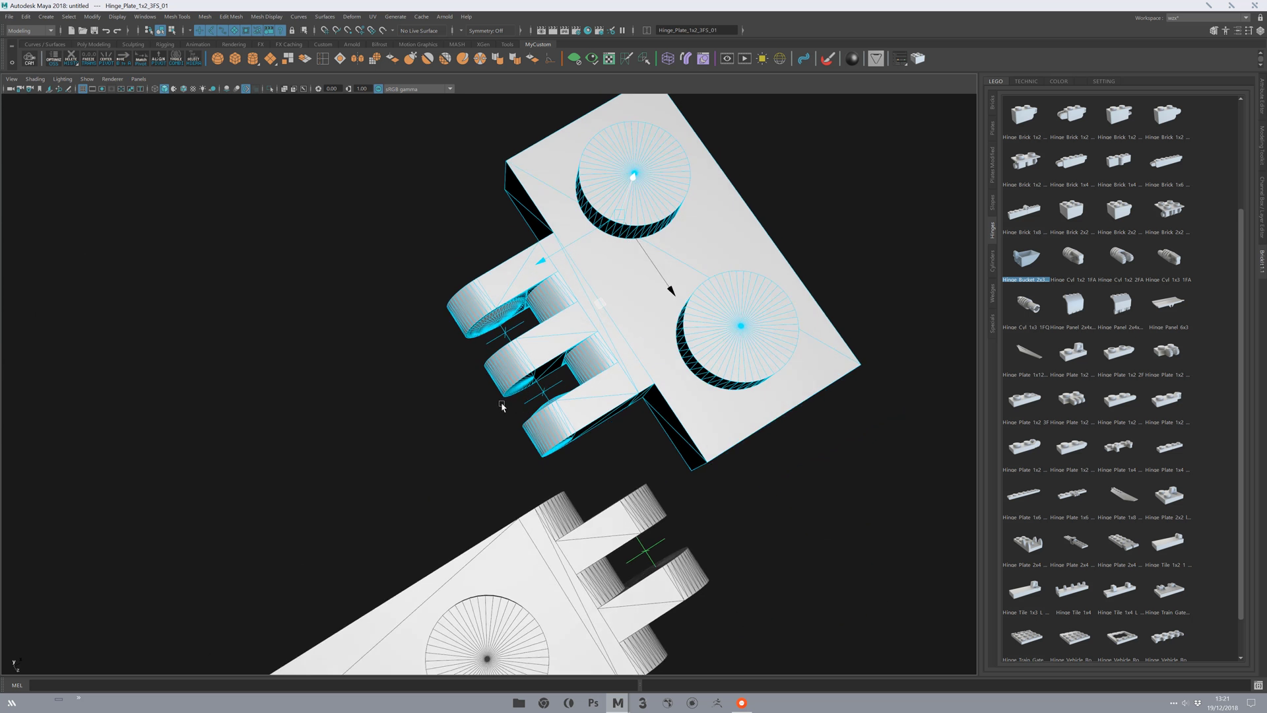
- Snap the 1x6 hinge plate to the 1x2 hinge plate so that their fingers interlock
click(459, 430)
scroll(462, 431, down, 3)
drag(660, 526, 568, 605)
alt+drag(708, 547, 423, 330)
scroll(399, 478, down, 5)
click(396, 476)
- Duplicate the 1x6 hinge plate and point-snap the copy's fingers to the original's free end
alt+drag(397, 477, 370, 422)
alt+right_drag(370, 422, 297, 385)
alt+drag(297, 385, 254, 384)
click(506, 361)
alt+right_drag(454, 391, 548, 487)
key(ctrl+d)
alt+drag(654, 350, 660, 433)
key(v)
drag(722, 468, 468, 471)
click(369, 535)
- Point-snap the hinge bucket to the free end of the duplicated 1x6 hinge plate
alt+middle_drag(245, 368, 390, 330)
click(310, 291)
key(v)
middle_click(401, 492)
alt+drag(401, 489, 440, 423)
alt+middle_drag(597, 417, 514, 486)
alt+drag(514, 487, 484, 490)
click(422, 393)
click(561, 400)
click(791, 406)
click(490, 456)
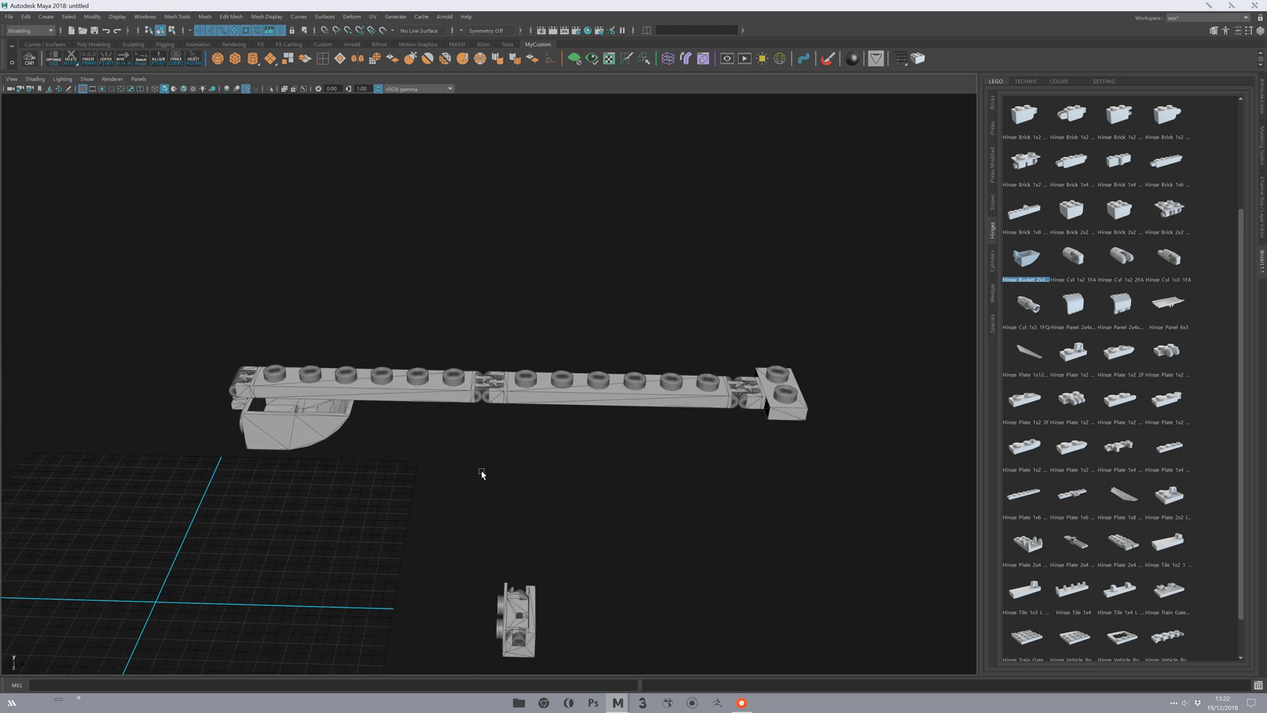
- Parent the bucket to the adjoining outer 1x6 hinge plate
alt+drag(489, 457, 318, 433)
click(304, 437)
click(371, 380)
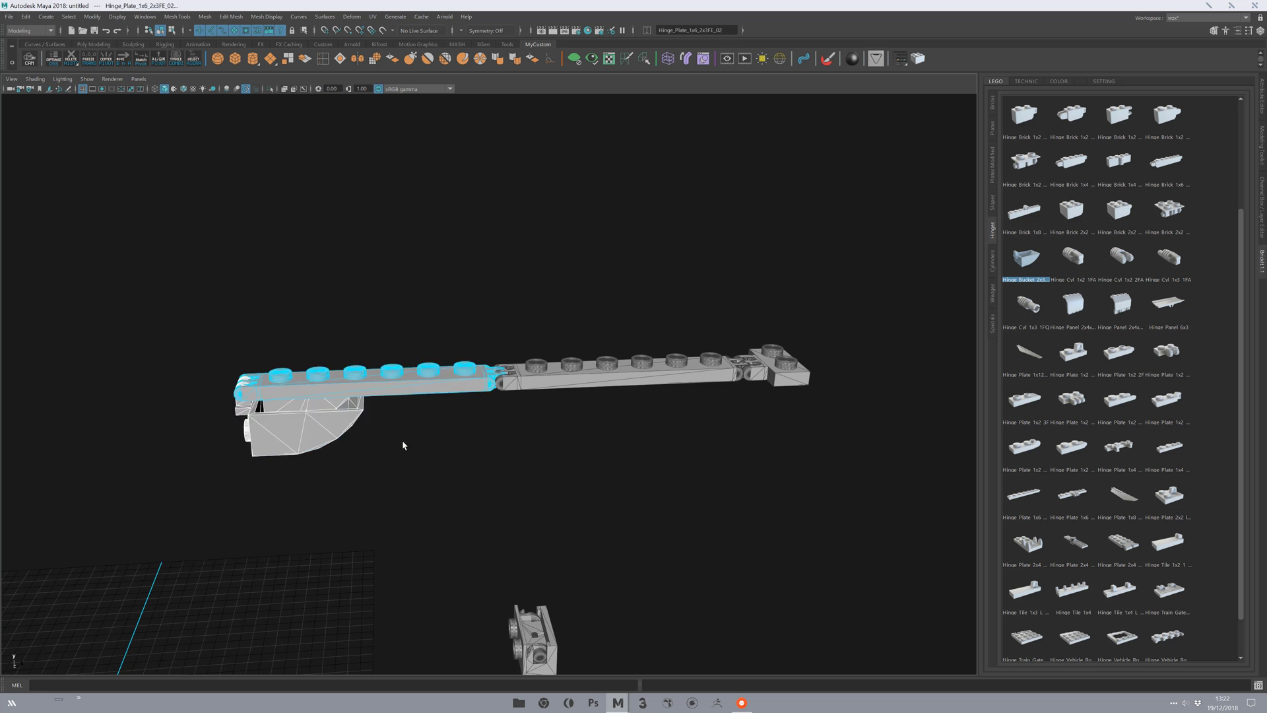
key(Left)
key(Right)
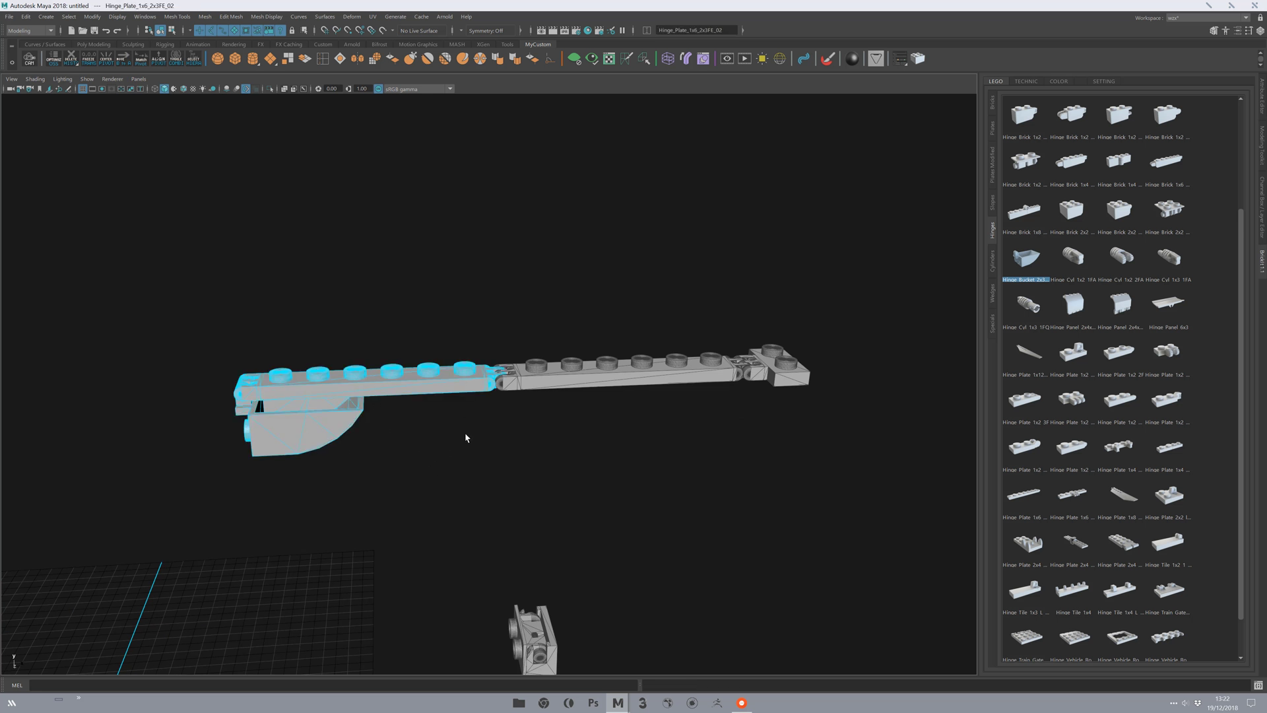
- Parent the outer 1x6 hinge plate to the inner one, and the inner one to the 1x2 hinge plate
click(573, 386)
key(p)
click(699, 450)
click(726, 375)
shift+click(801, 372)
key(p)
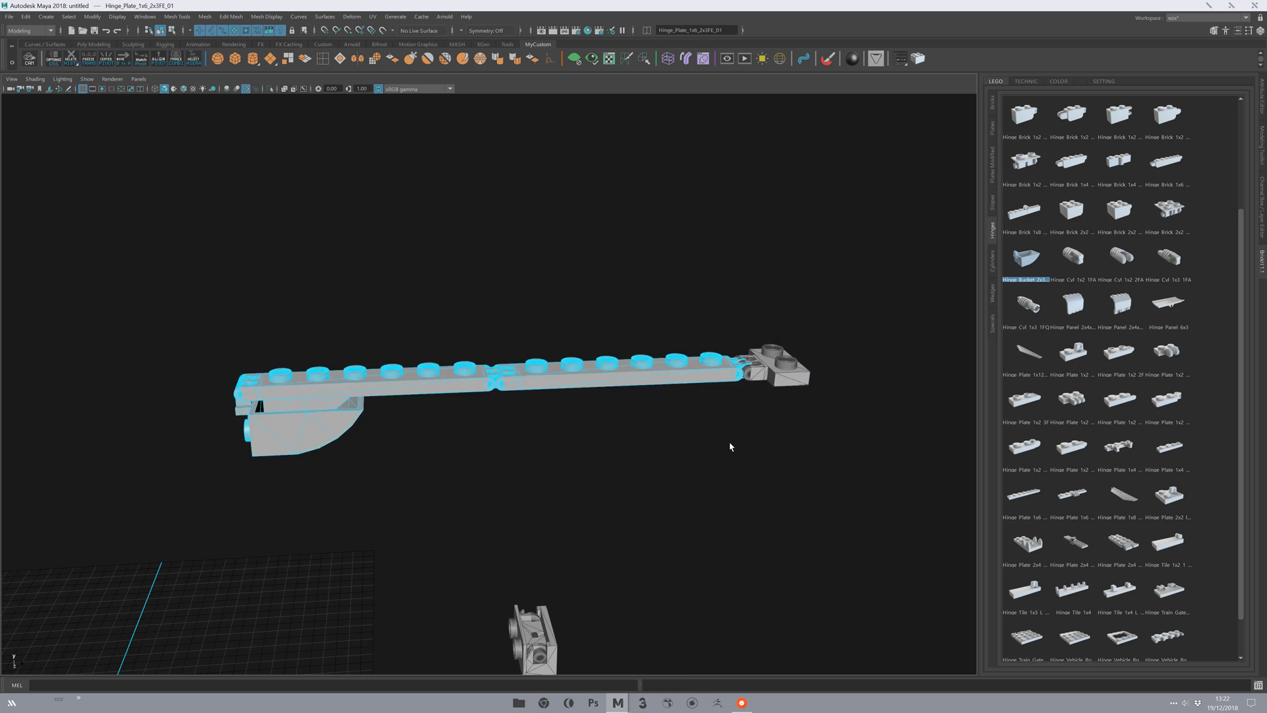
click(584, 416)
- Rotate the outer 1x6 hinge plate downward about the joint between the two long plates
click(441, 386)
key(e)
drag(453, 306, 367, 417)
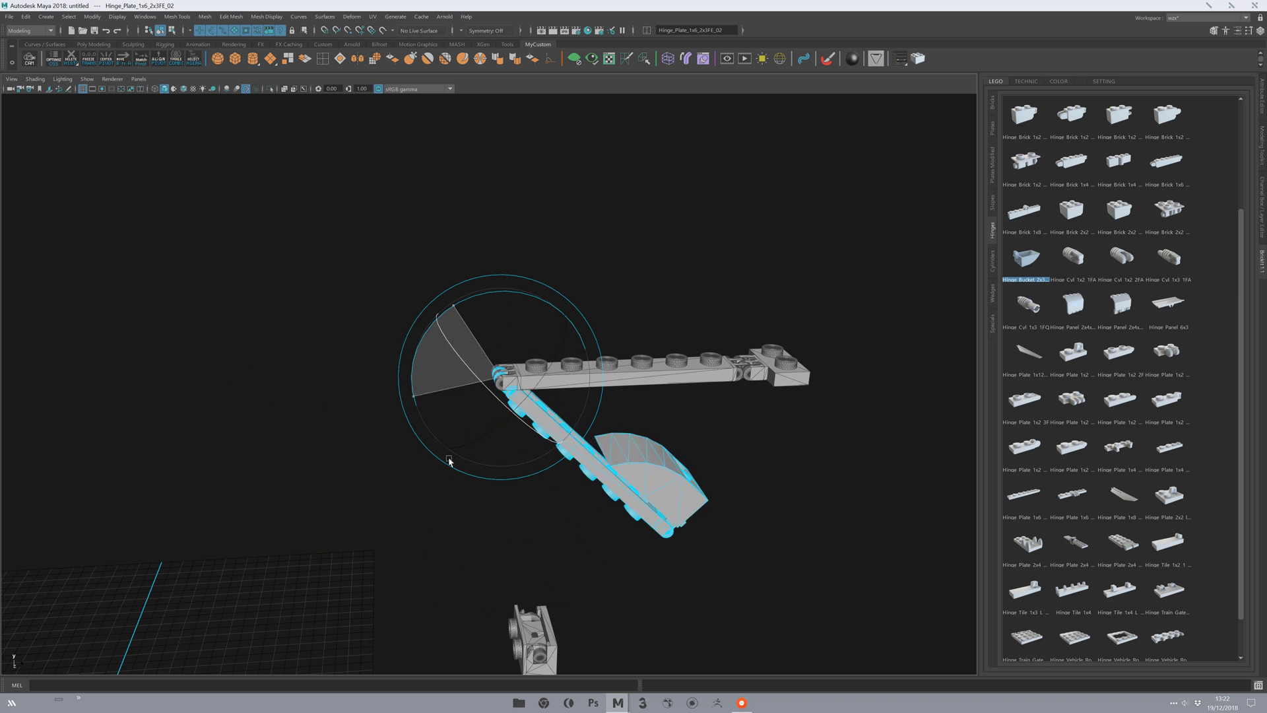
- Rotate the bucket about its hinge, and adjust the rotation of its parent plate to pose the arm
click(652, 491)
drag(657, 447, 710, 371)
key(Up)
mouse_move(702, 306)
mouse_down()
mouse_move(742, 287)
mouse_move(703, 301)
mouse_up()
scroll(643, 498, down, 2)
key(q)
mouse_move(603, 478)
alt+mouse_down()
mouse_move(642, 498)
mouse_move(630, 489)
mouse_move(673, 458)
mouse_move(643, 467)
mouse_move(662, 481)
mouse_move(597, 467)
alt+mouse_up()
- Rotate the whole arm from its 1x2 hinge plate until that plate stands upright
click(642, 498)
click(661, 366)
key(w)
key(e)
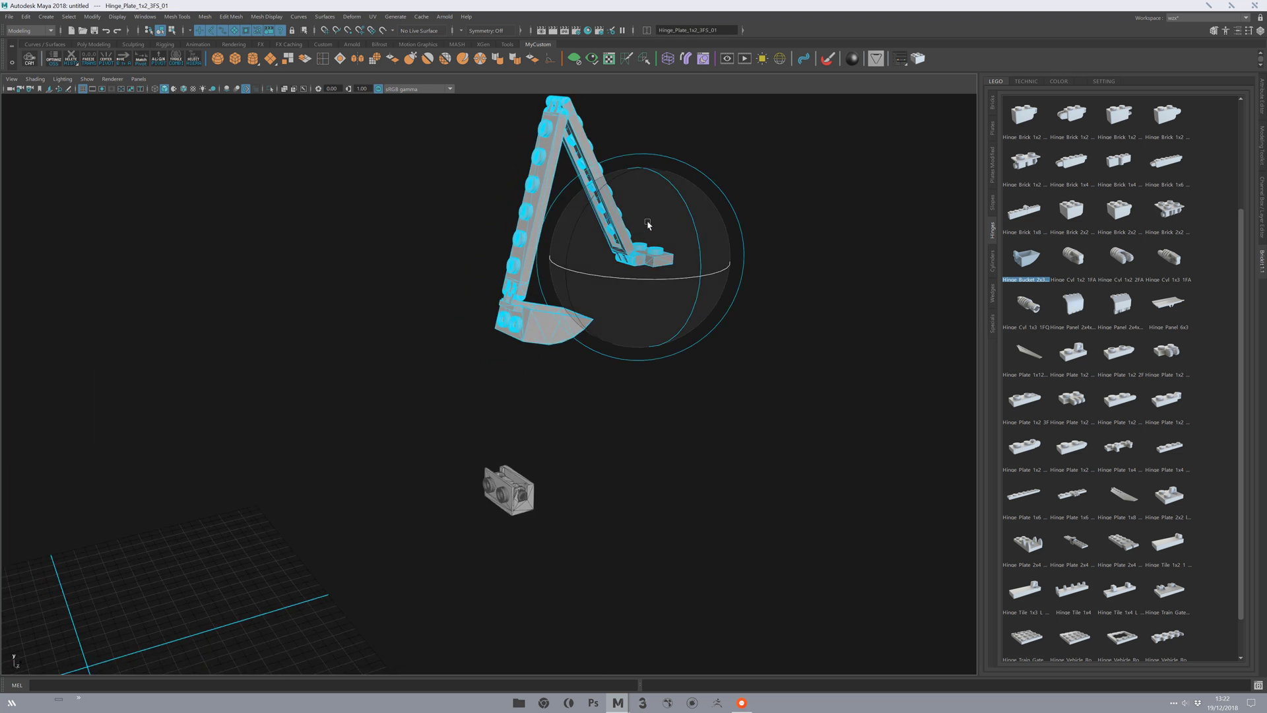
drag(595, 197, 569, 253)
- Snap the 1x2 hinge plate carrying the arm onto the top plate of the 1x2 hinge brick
key(w)
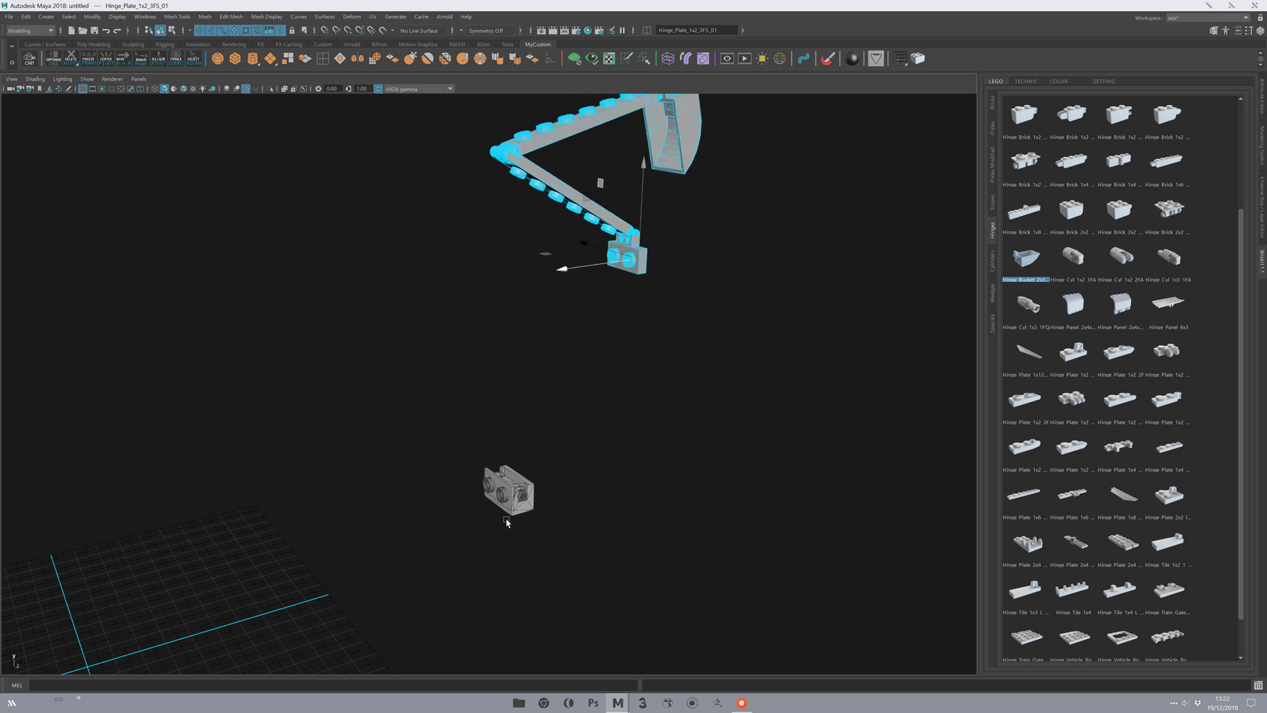
middle_drag(500, 504, 505, 493)
click(538, 554)
- Parent the 1x2 hinge plate with its arm to the hinge brick's top plate
alt+drag(537, 555, 566, 473)
alt+right_drag(566, 473, 607, 548)
alt+middle_drag(608, 548, 461, 457)
click(476, 394)
click(537, 433)
click(500, 408)
click(484, 393)
- Rotate the hinge brick's top plate to swing the arm until the bucket hangs at its lower end
key(e)
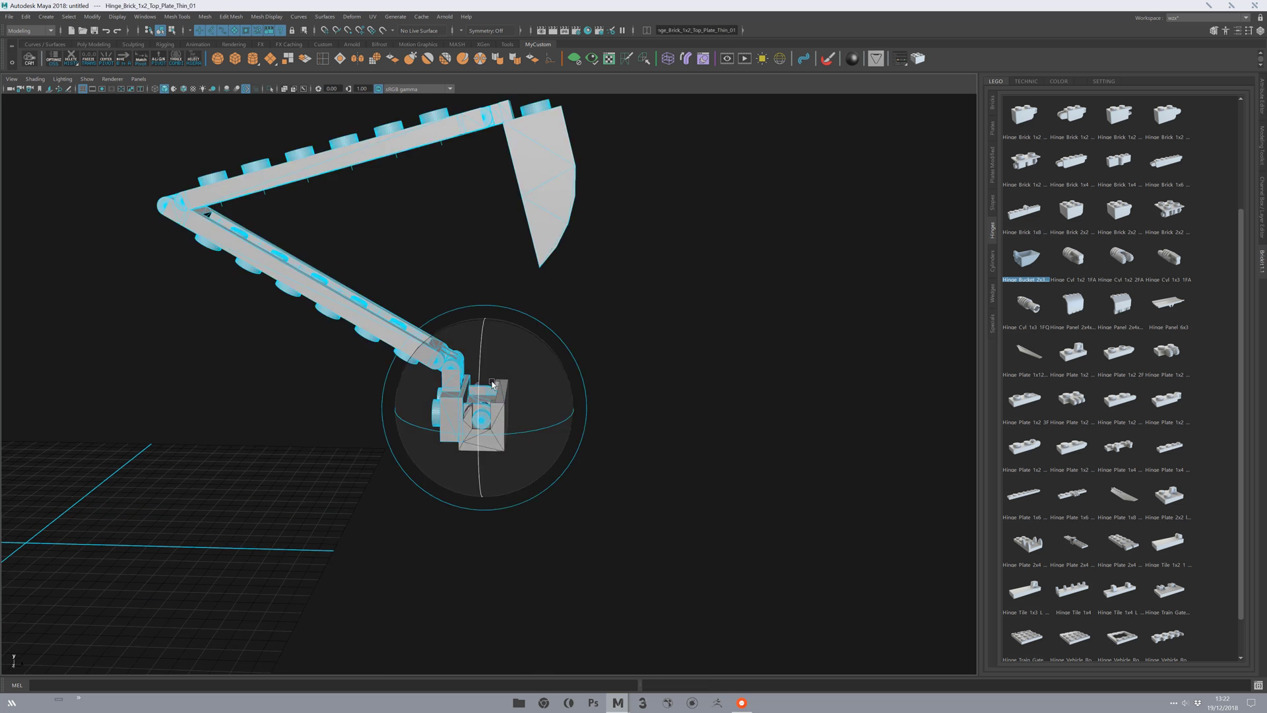
drag(502, 325, 546, 338)
click(645, 430)
alt+drag(645, 430, 462, 423)
alt+right_drag(462, 422, 503, 443)
alt+middle_drag(503, 443, 481, 430)
alt+right_drag(481, 429, 476, 436)
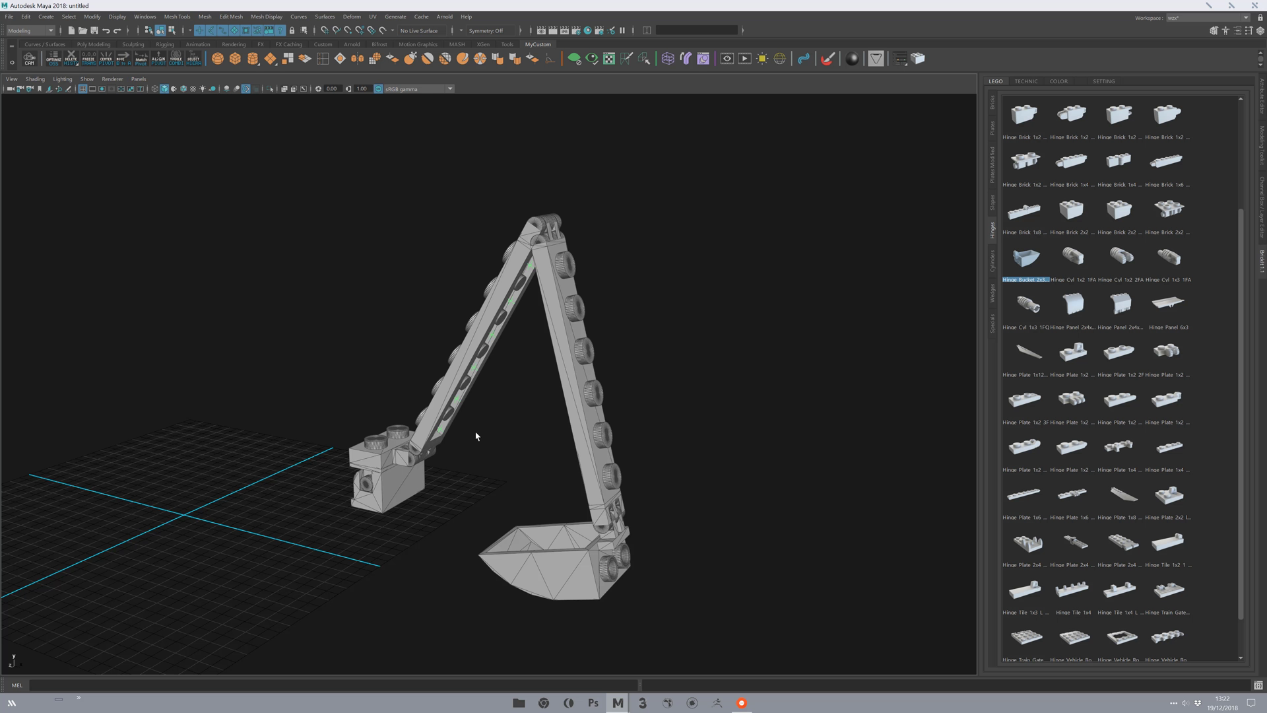
- Add a Brick 1x3 from the LEGO brick library and move it into the empty space beside the arm
click(993, 126)
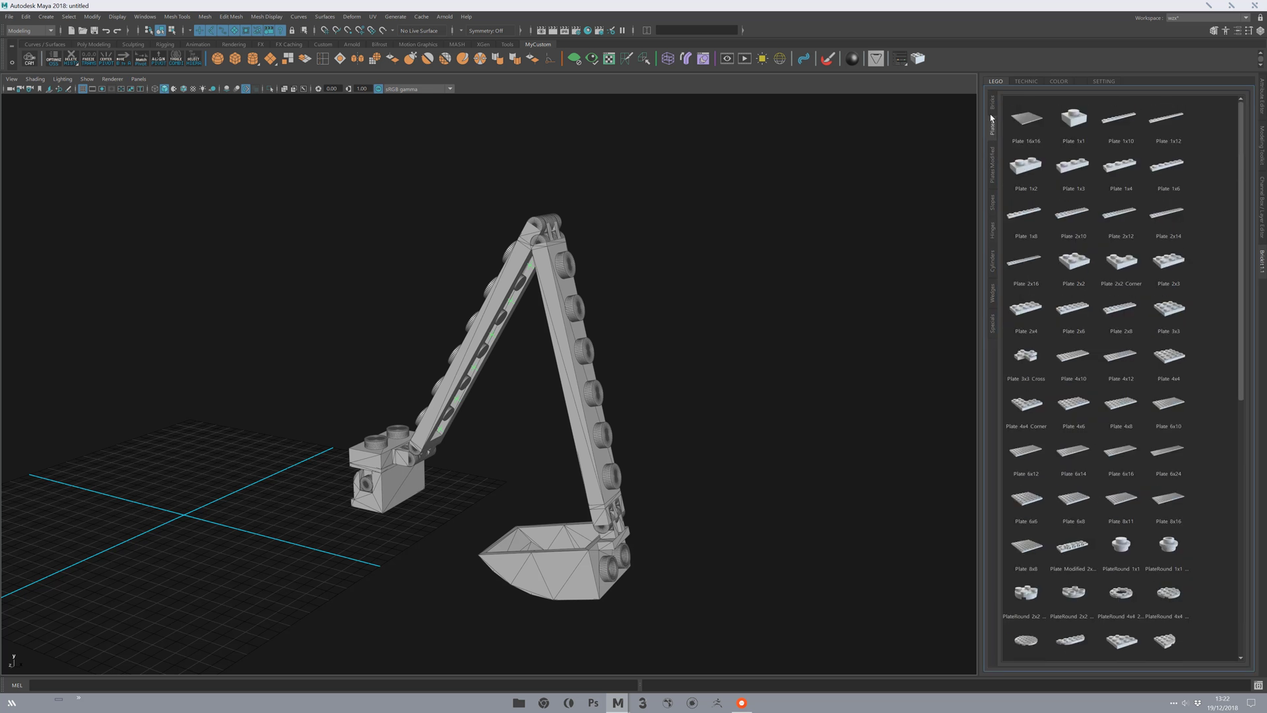
click(991, 107)
click(597, 477)
scroll(645, 389, down, 3)
alt+drag(645, 389, 675, 420)
click(1063, 320)
alt+drag(492, 439, 419, 495)
middle_drag(437, 443, 410, 327)
- Duplicate the 1x3 brick and point-snap the copy on top of the original, offset by one stud
key(ctrl+d)
middle_drag(419, 379, 488, 354)
alt+middle_drag(423, 373, 475, 391)
alt+right_drag(475, 390, 471, 413)
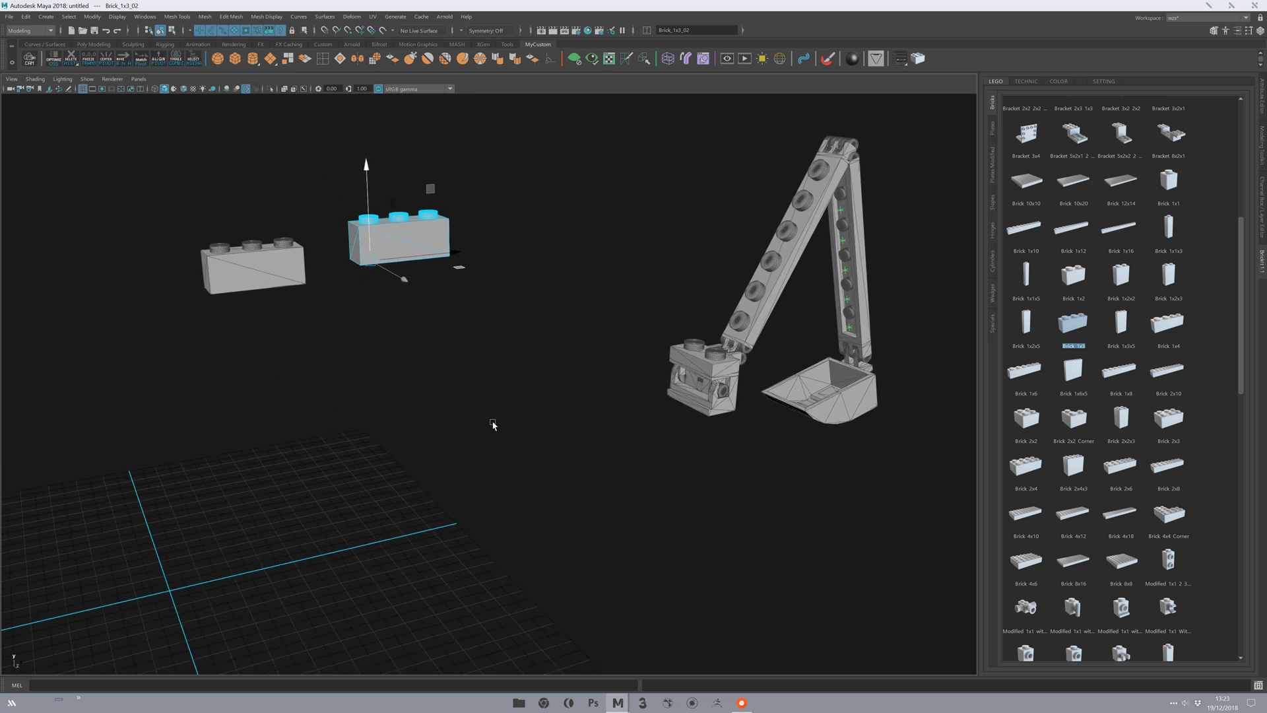
alt+middle_drag(471, 413, 542, 455)
key(v)
middle_drag(318, 305, 323, 286)
- Duplicate the upper 1x3 brick and snap the copy on top of it, offset by two studs
key(ctrl+d)
middle_drag(457, 254, 418, 222)
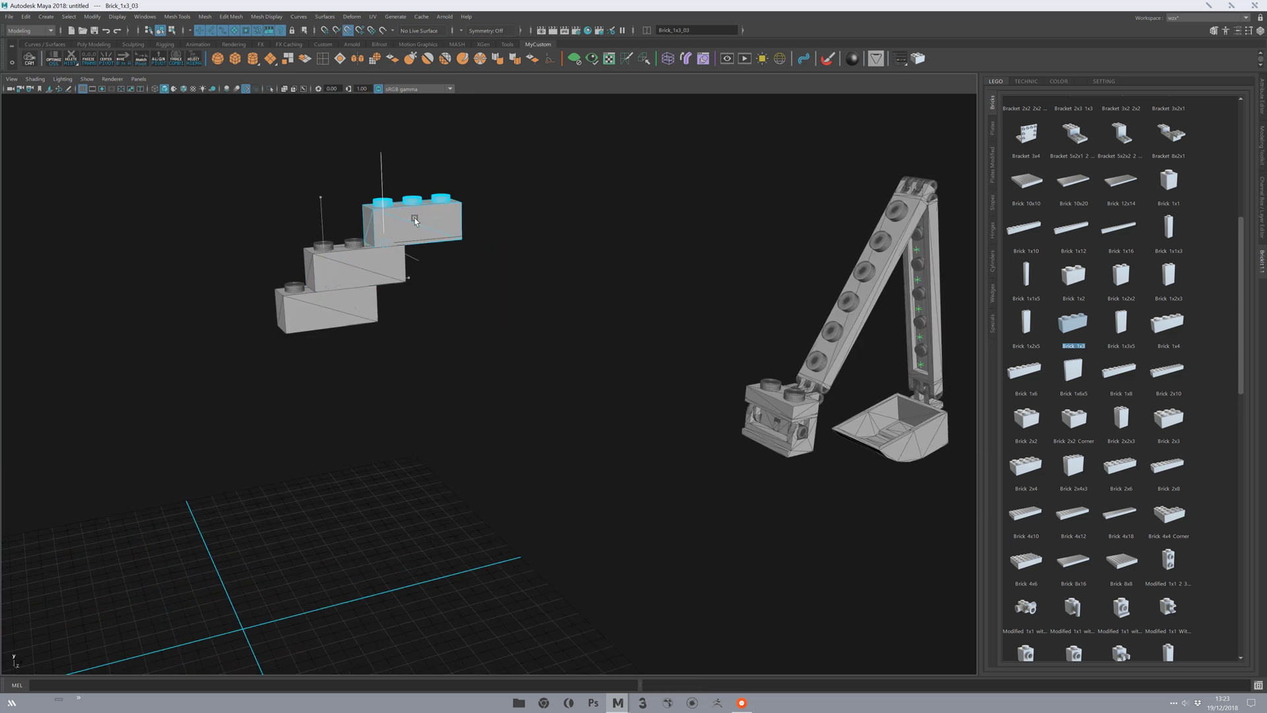
click(537, 439)
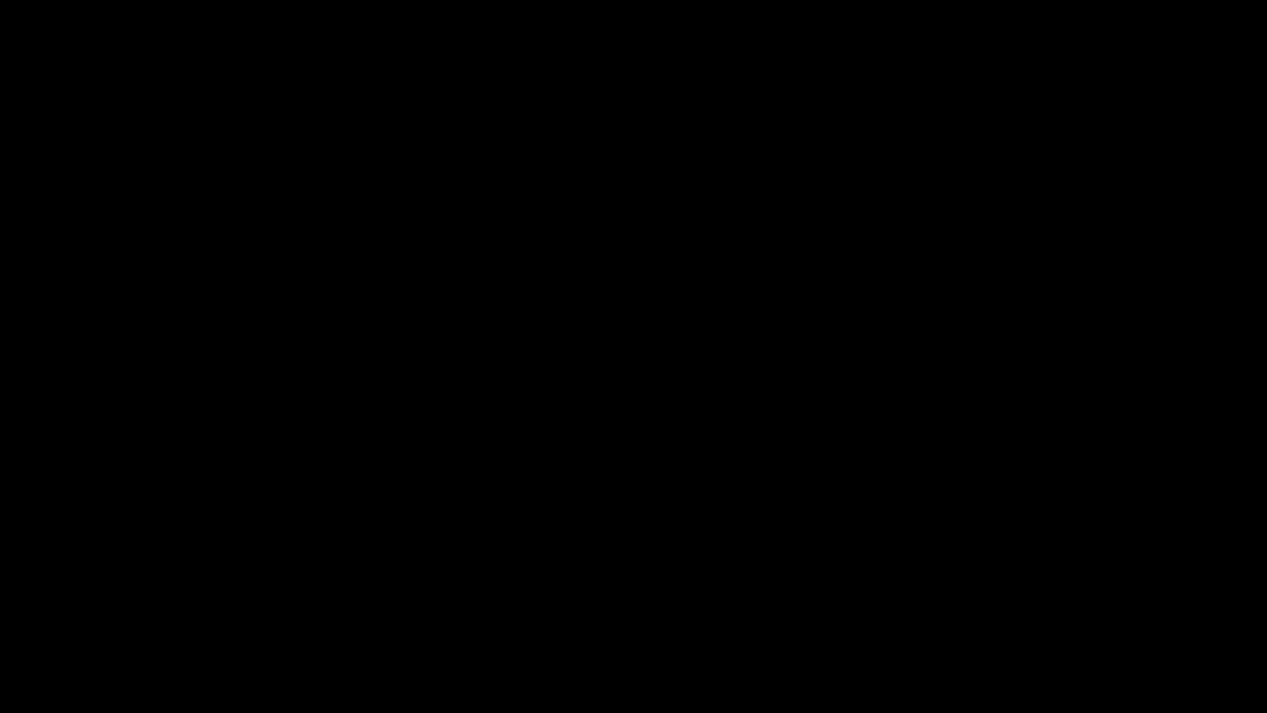